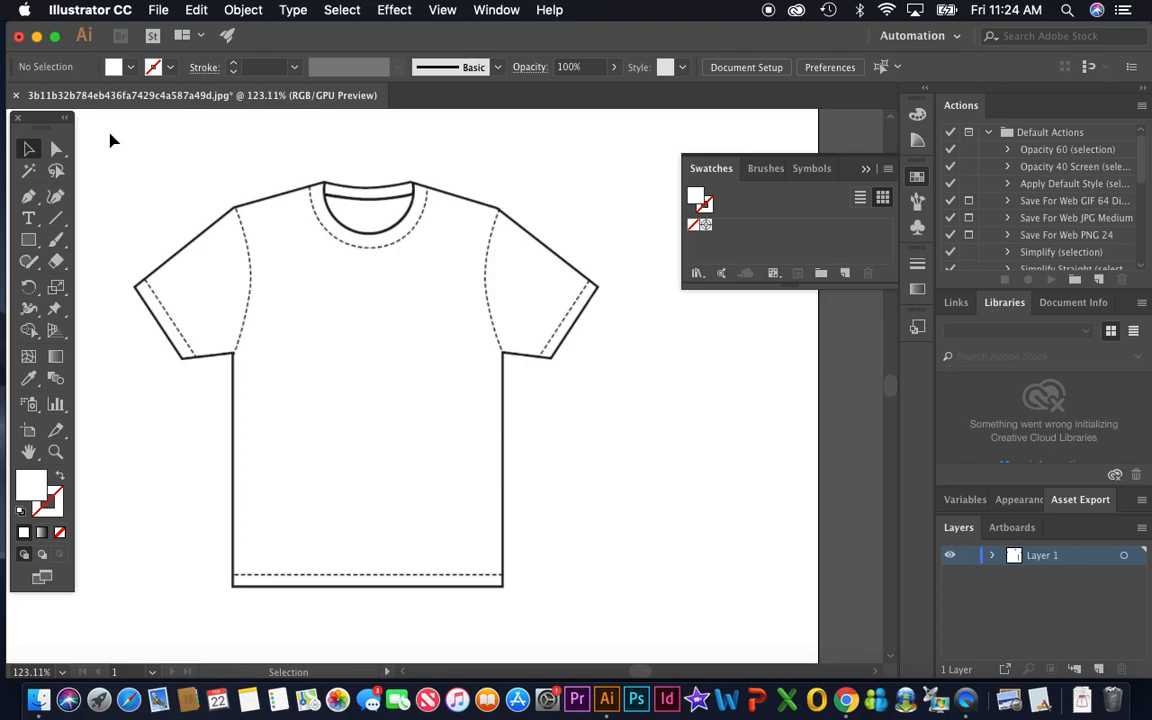
click(160, 11)
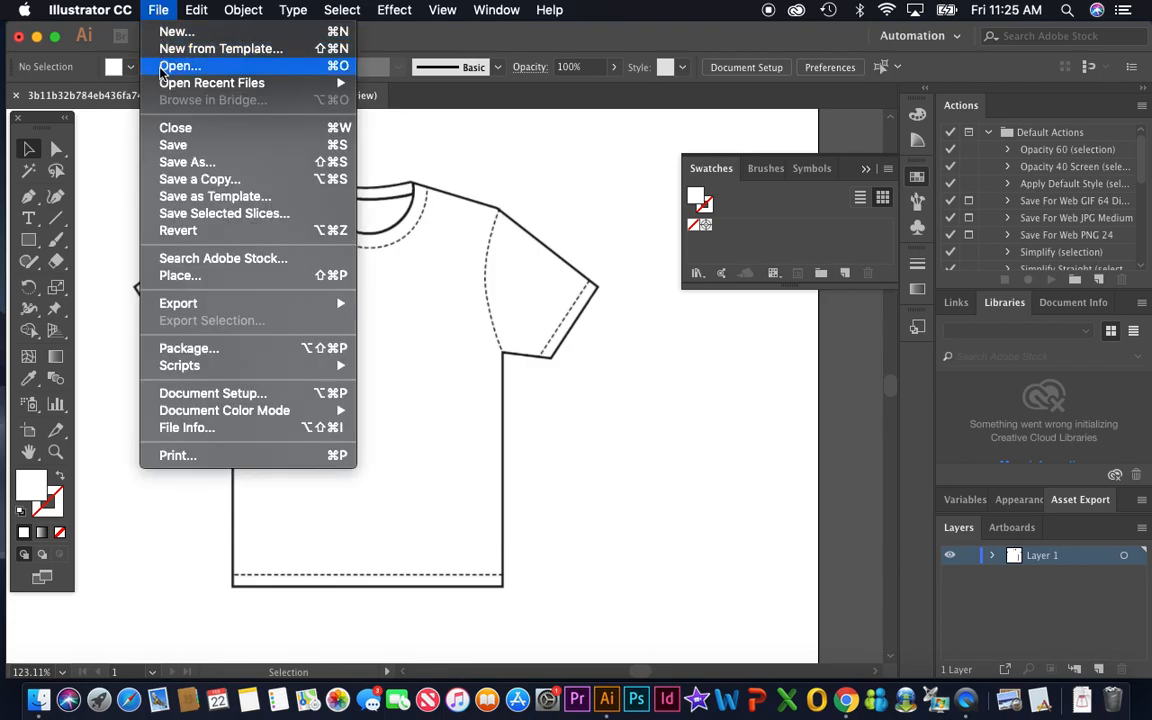
click(103, 166)
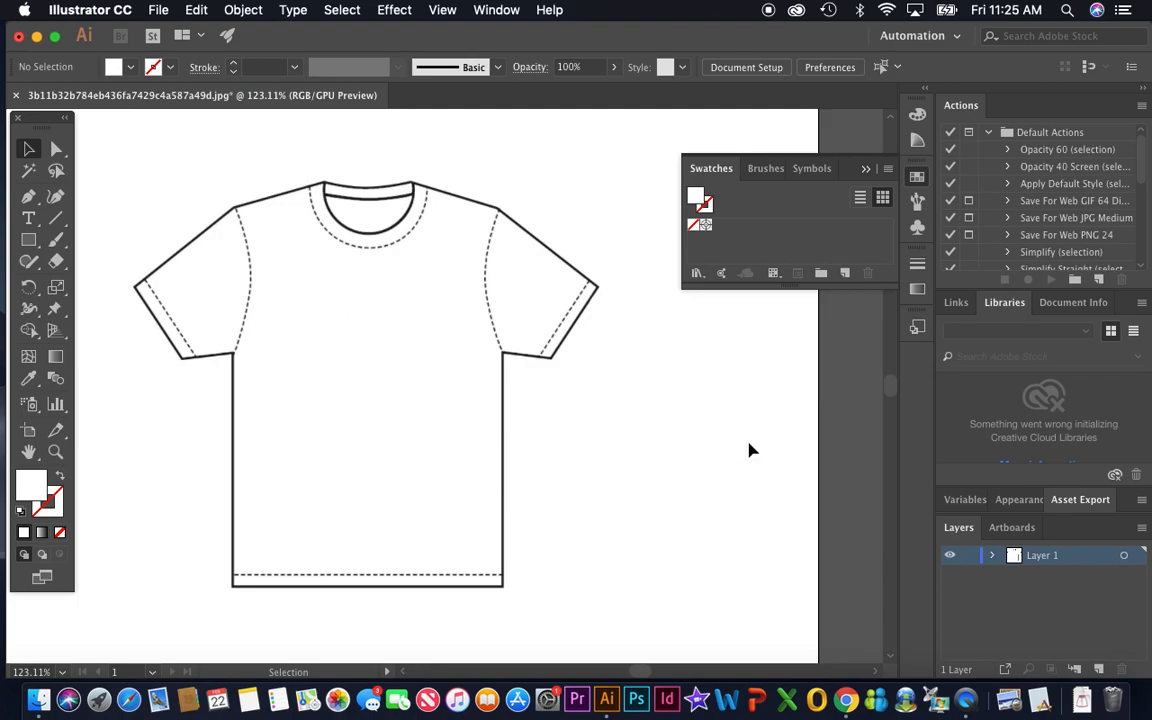
Shift the T-shirt template image slightly upward on the artboard.
click(311, 321)
click(632, 408)
click(557, 375)
mouse_move(313, 328)
mouse_down()
mouse_move(347, 291)
mouse_move(327, 312)
mouse_up()
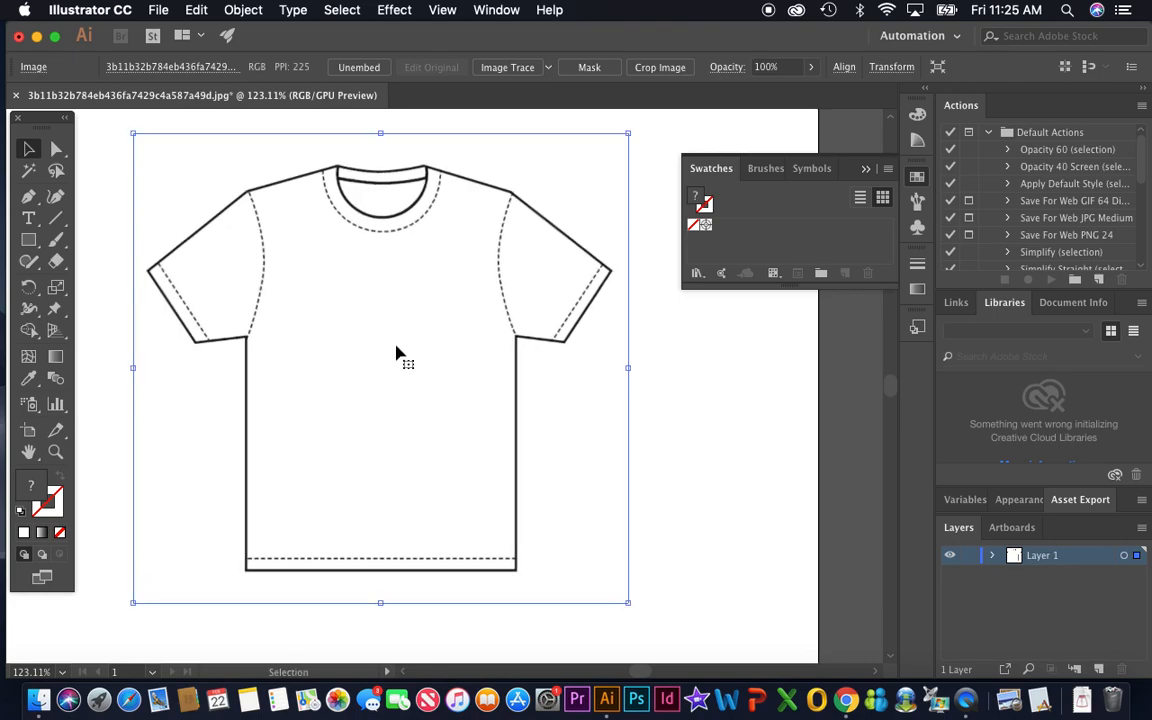
drag(450, 380, 441, 378)
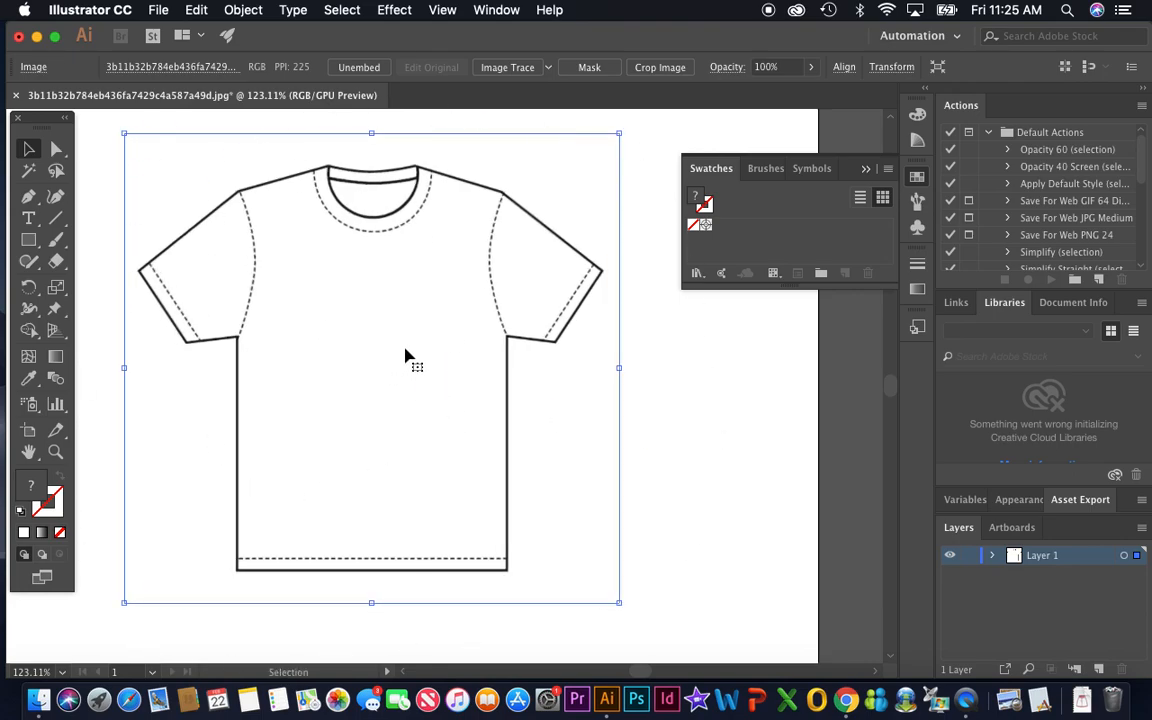
Lock the selected T-shirt image in place.
click(160, 10)
mouse_move(197, 8)
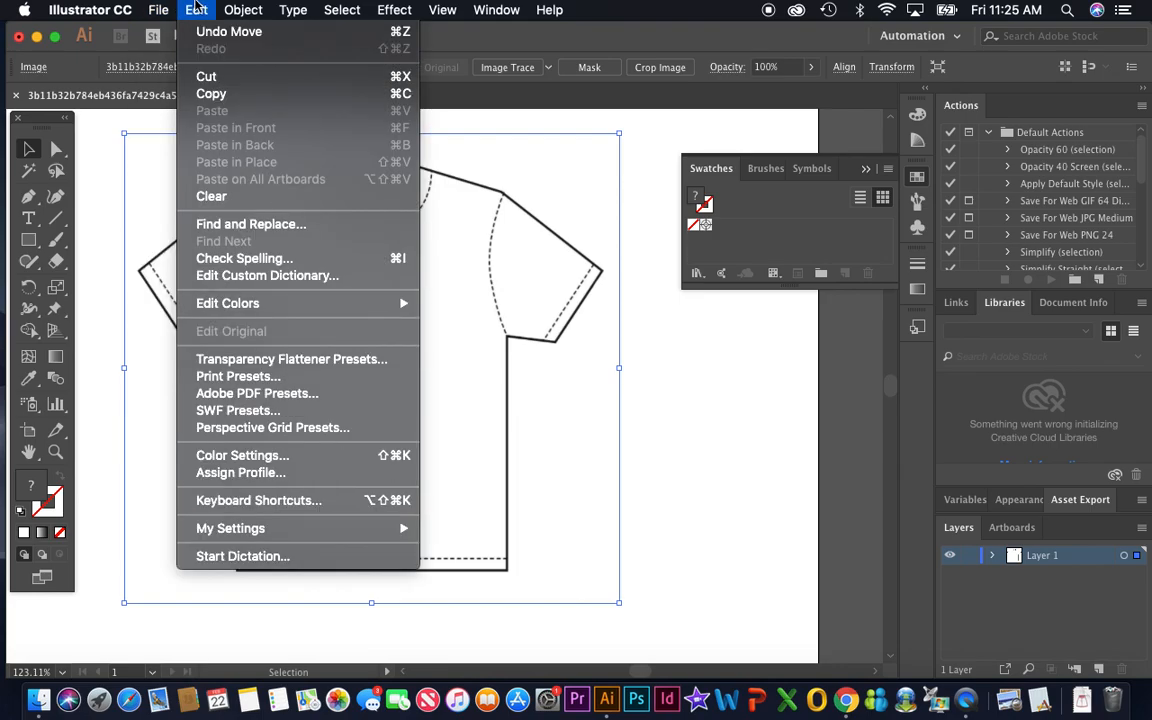
mouse_move(245, 10)
mouse_move(250, 110)
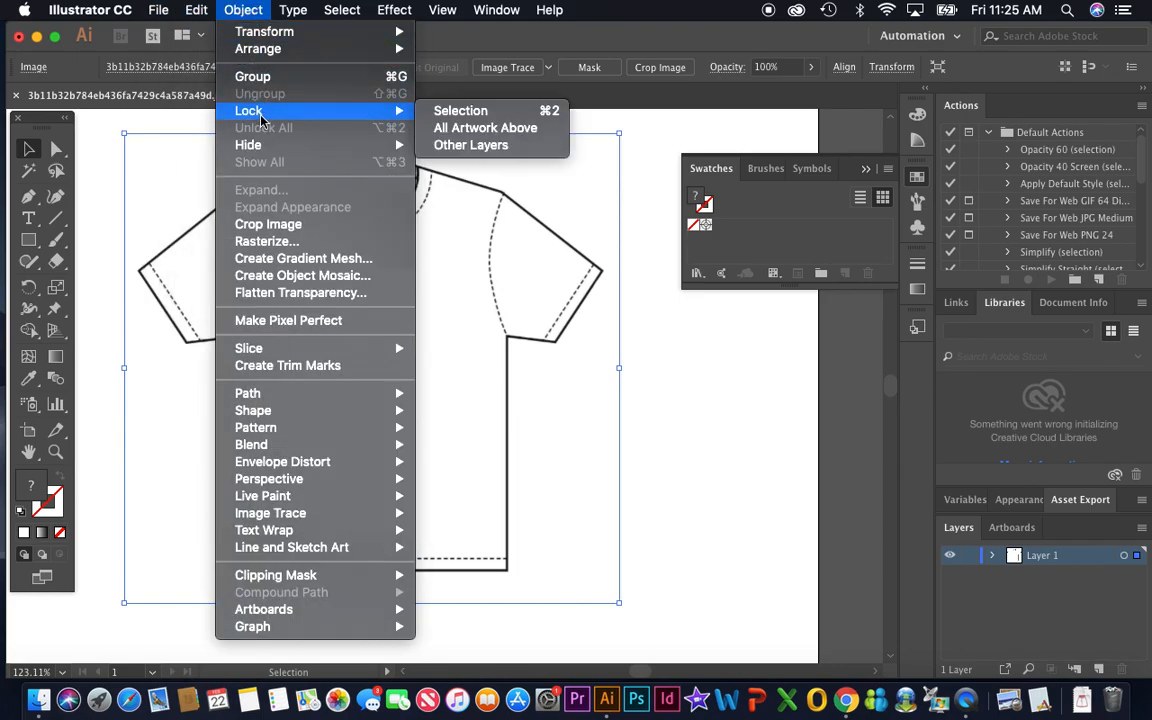
click(458, 111)
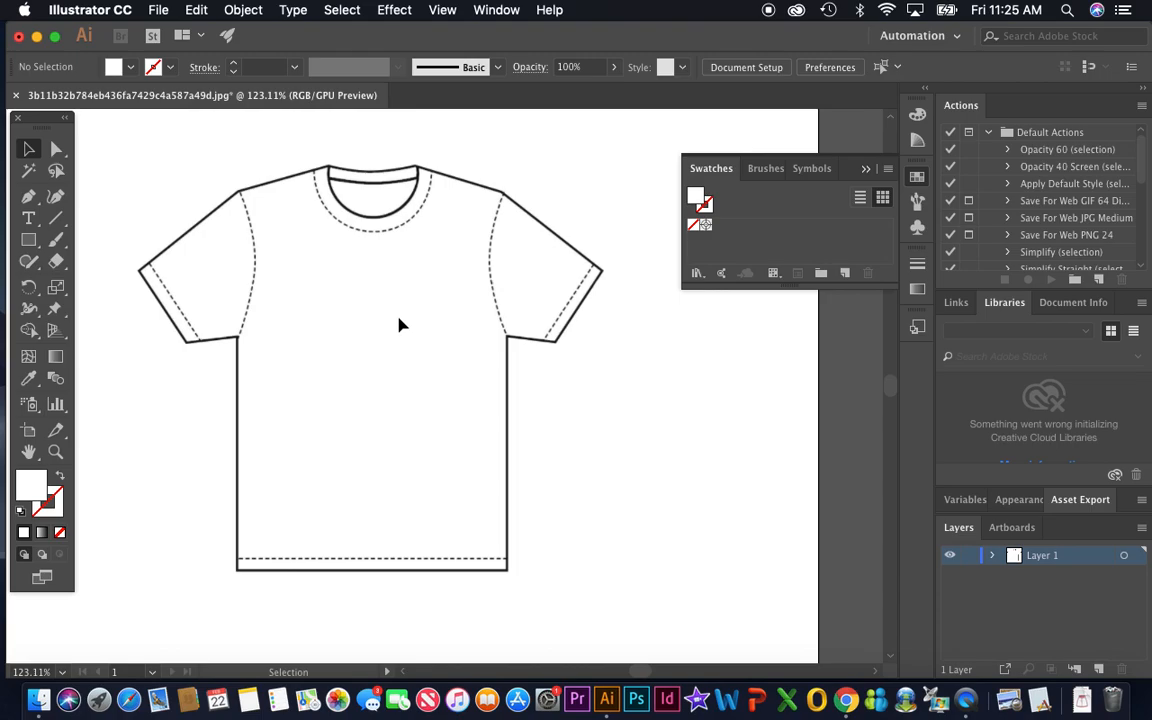
Show the rulers and move the floating tools clear of the vertical ruler.
click(441, 10)
mouse_move(460, 397)
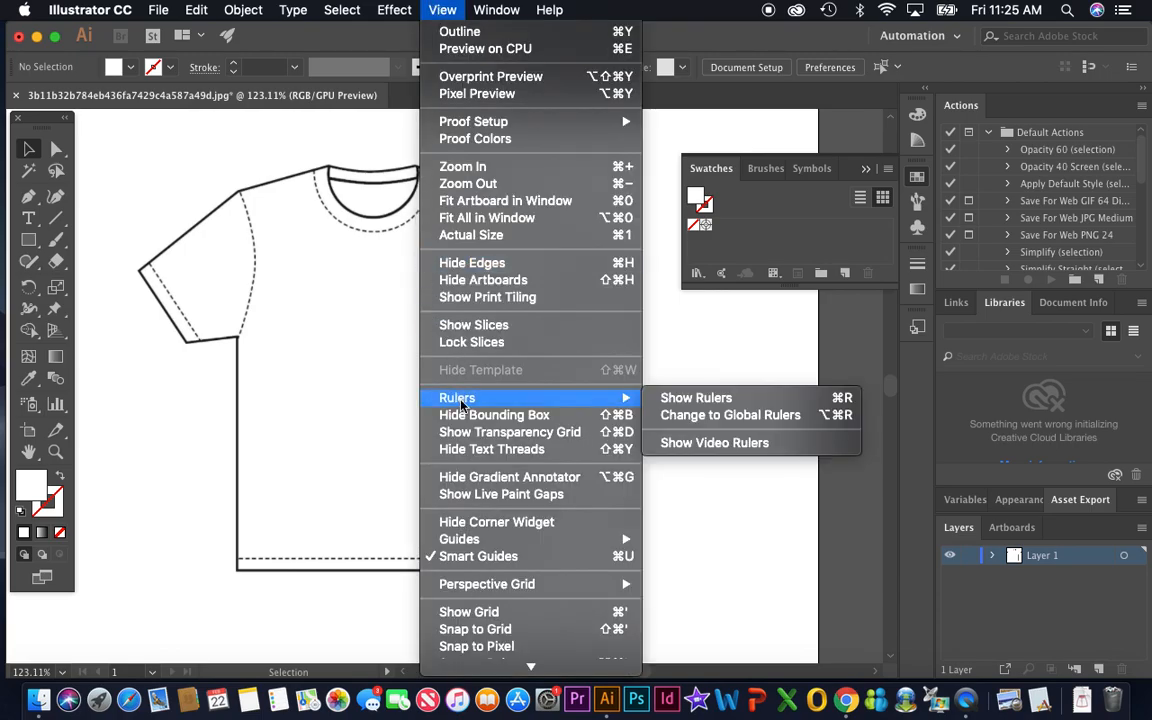
click(674, 398)
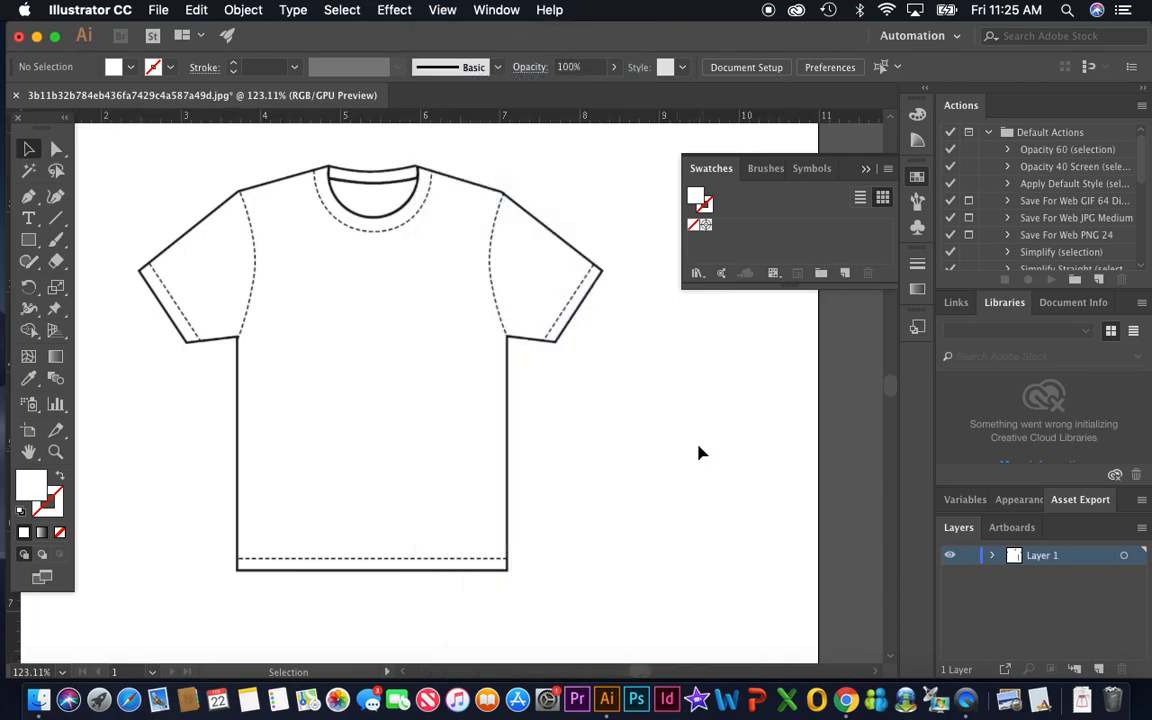
drag(42, 117, 58, 132)
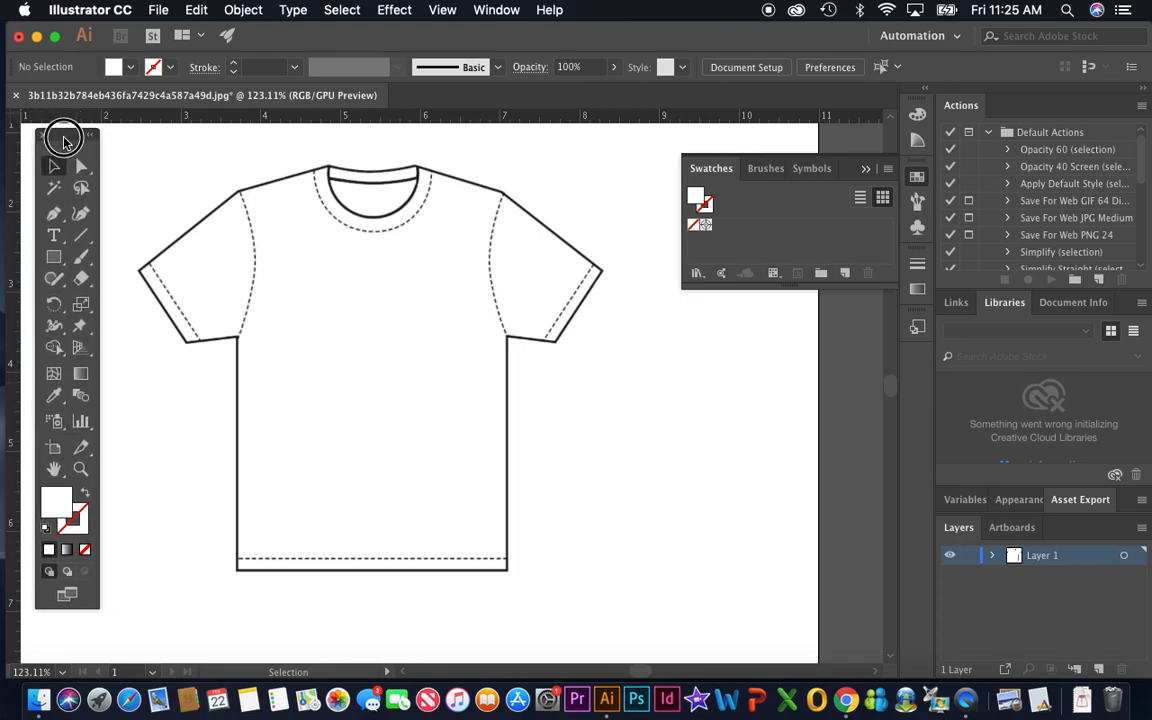
Place a vertical guide through the shirt's centre and a horizontal guide above the collar, and delete both guides.
drag(14, 275, 373, 303)
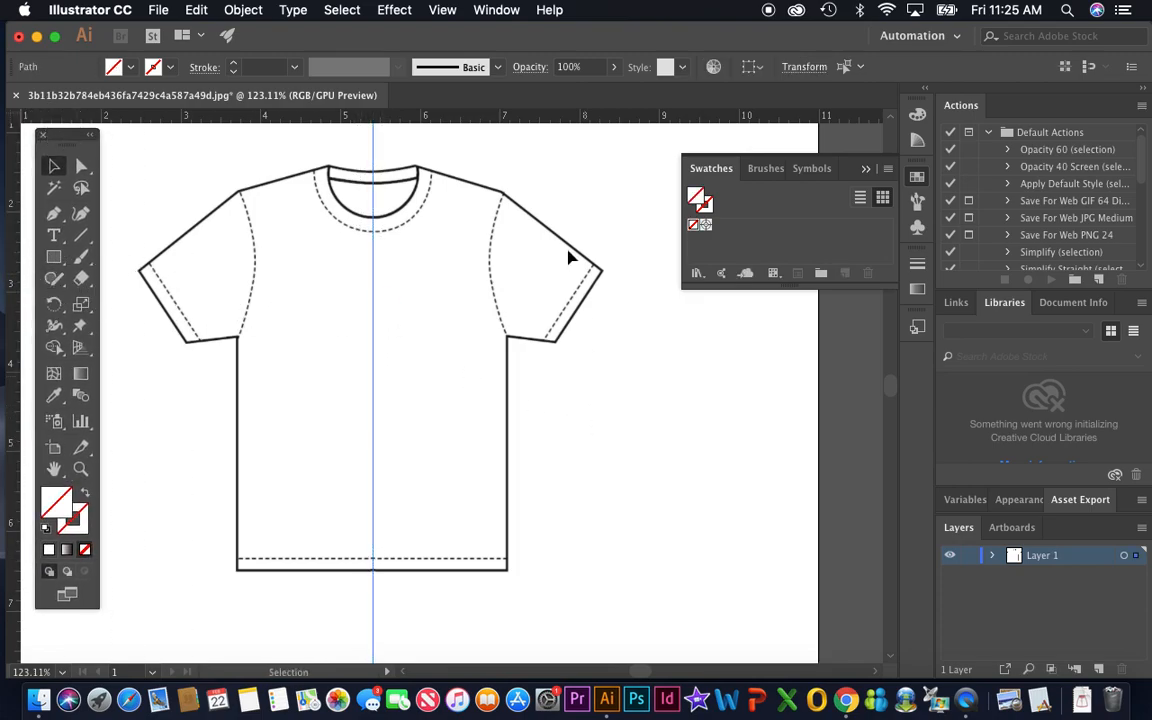
drag(521, 119, 532, 157)
click(596, 207)
drag(352, 137, 402, 172)
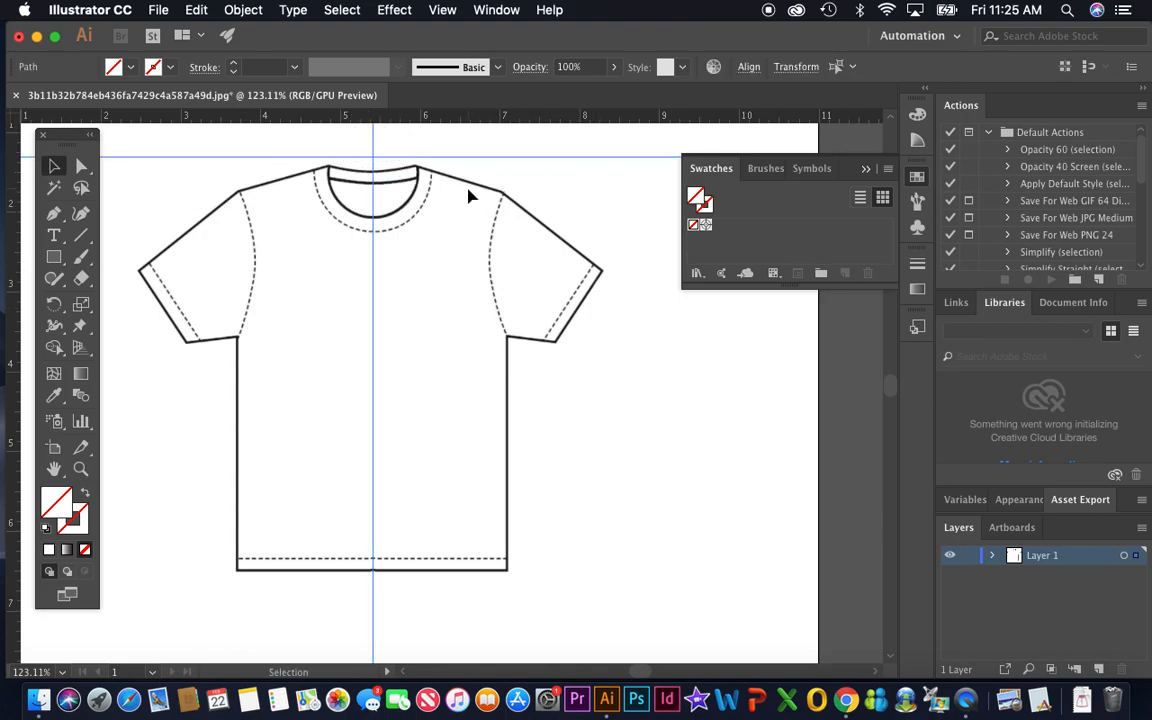
key(Delete)
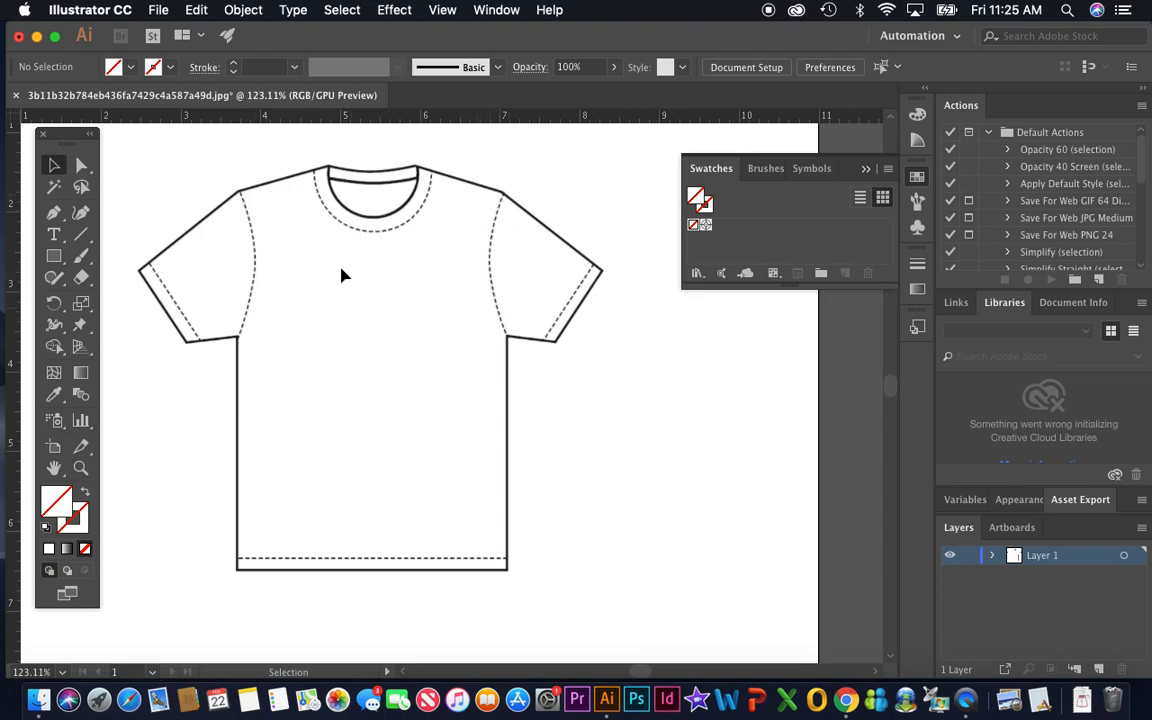
Detach the Pen tool group as a floating set and place it beside the main tools.
click(57, 238)
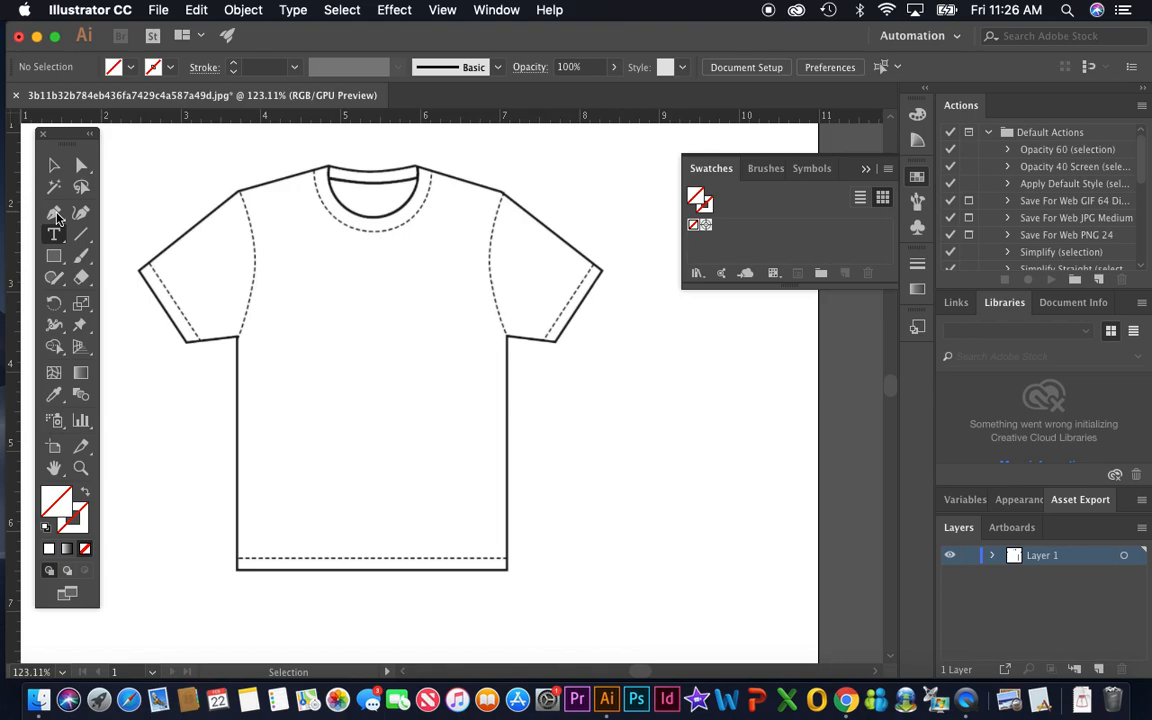
click(57, 217)
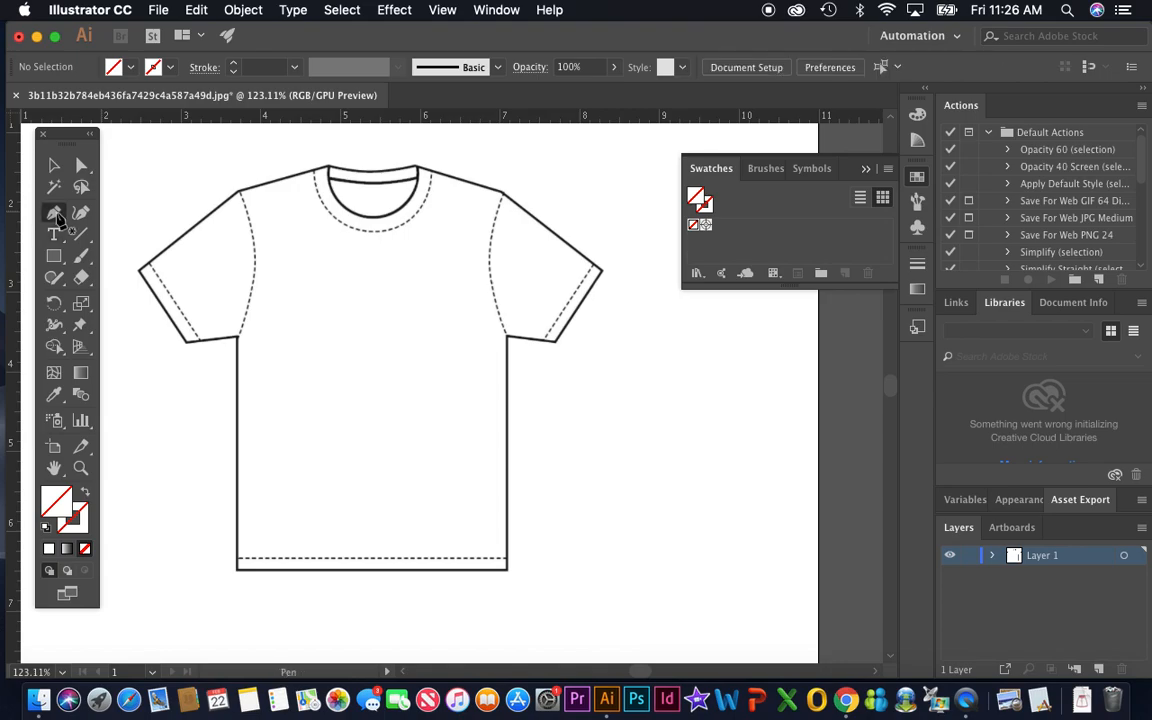
drag(57, 217, 272, 245)
drag(141, 230, 189, 143)
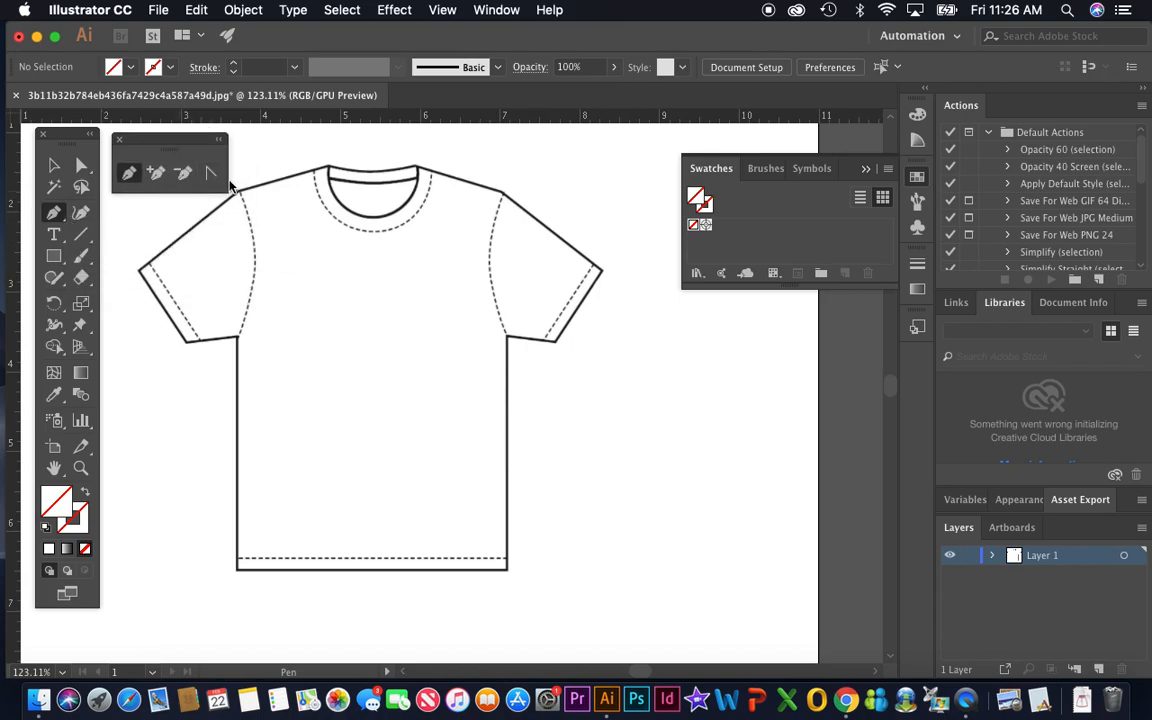
drag(191, 138, 188, 135)
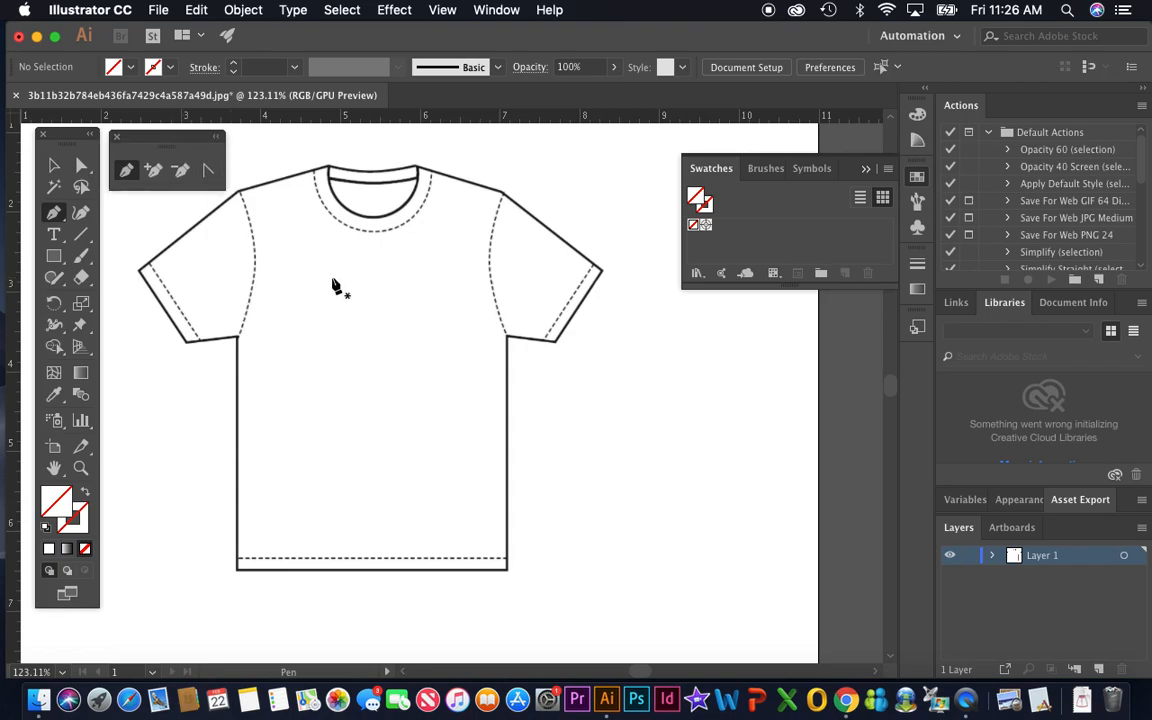
Set the stroke colour to pure red with C 0, M 100, Y 100 and K 0.
click(55, 467)
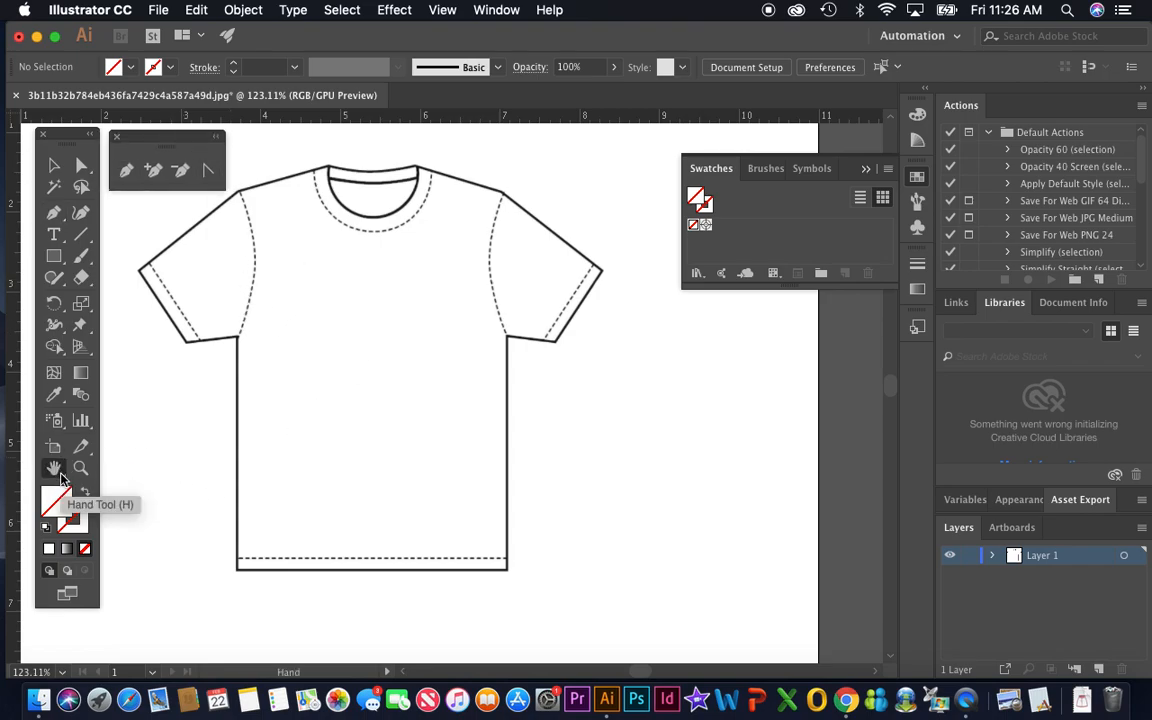
drag(385, 405, 428, 429)
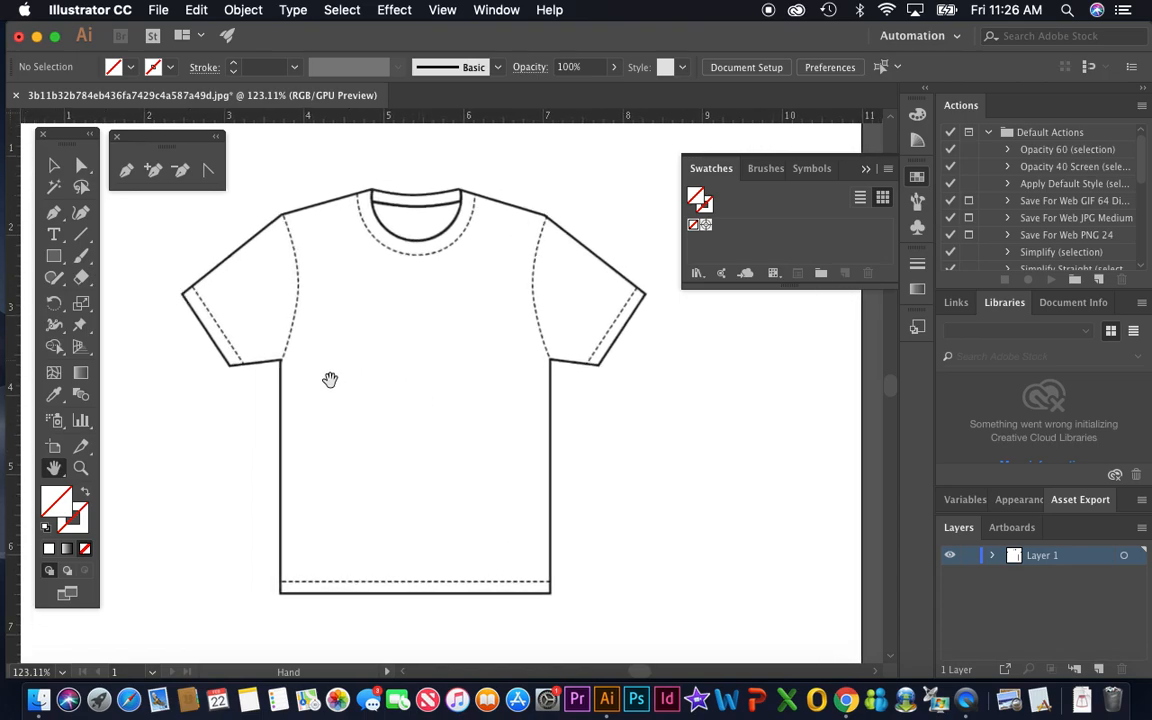
click(917, 117)
click(700, 160)
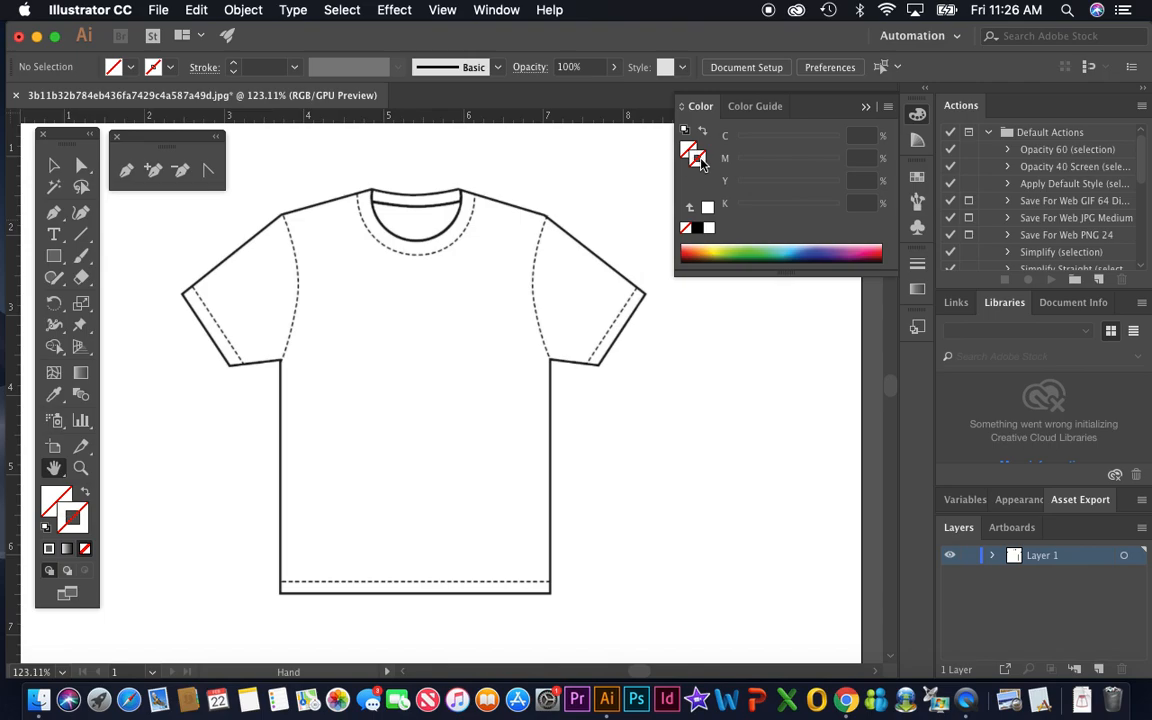
click(880, 255)
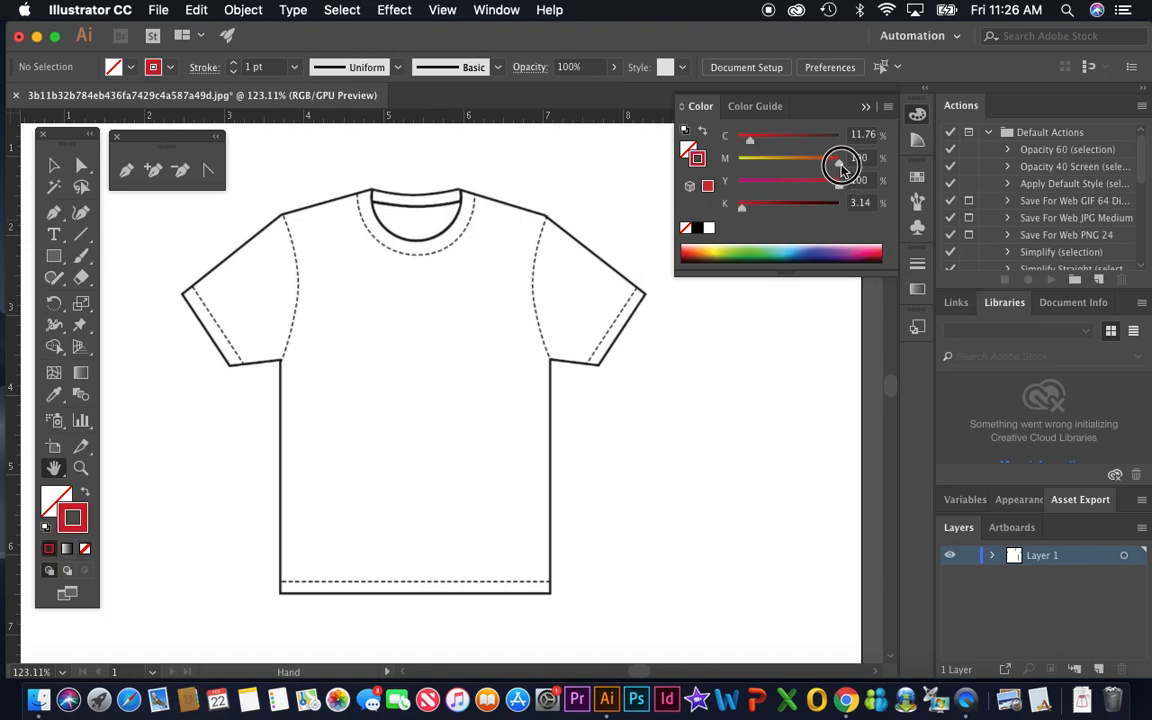
drag(750, 139, 737, 139)
Trace the shirt with the Pen tool from the collar's right corner across the neckline and around the left sleeve to the armpit.
click(126, 170)
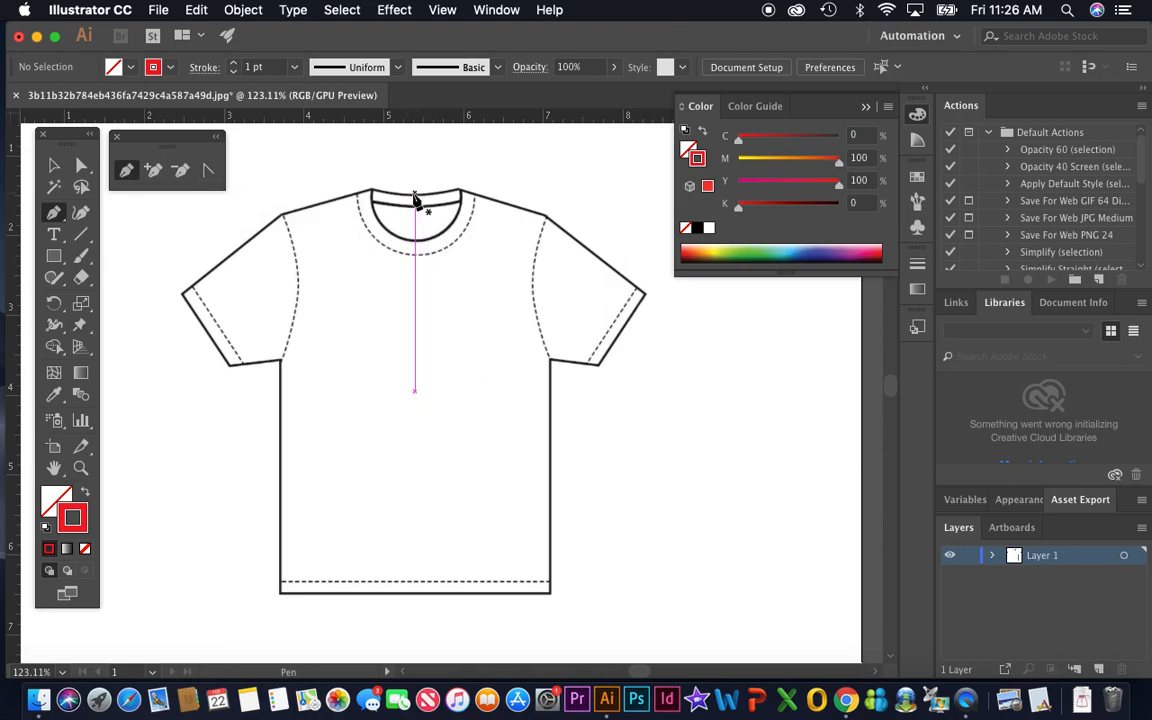
click(461, 190)
click(370, 189)
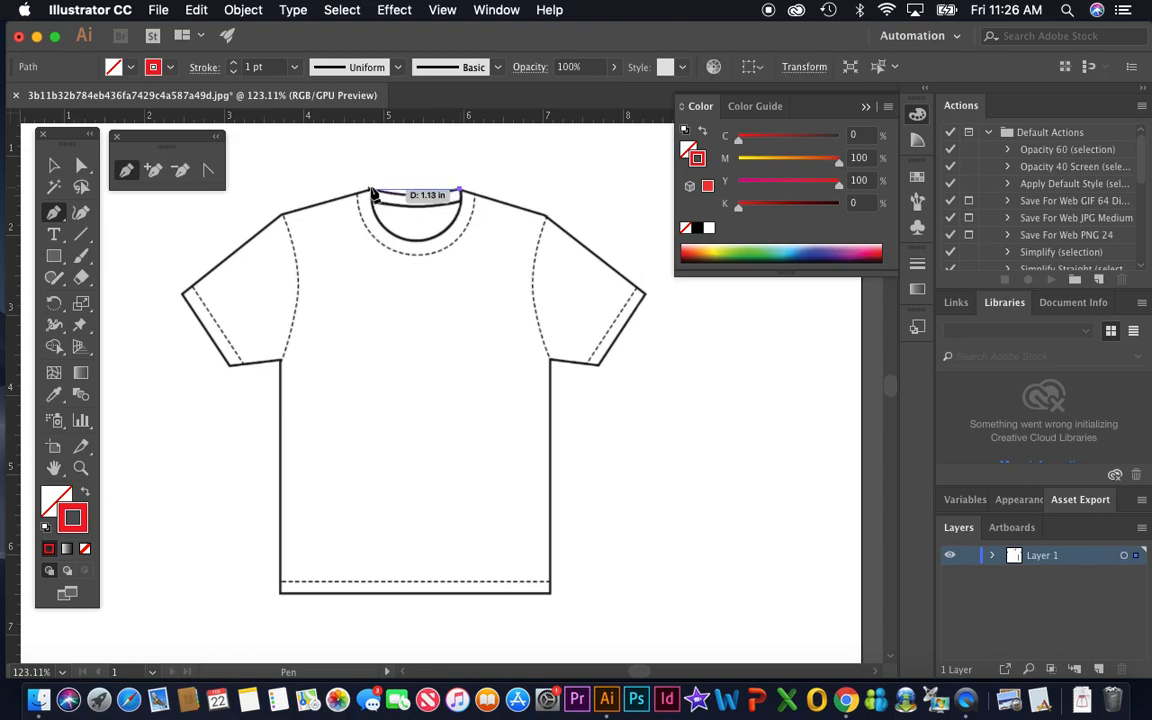
click(281, 215)
click(181, 294)
click(229, 364)
click(281, 360)
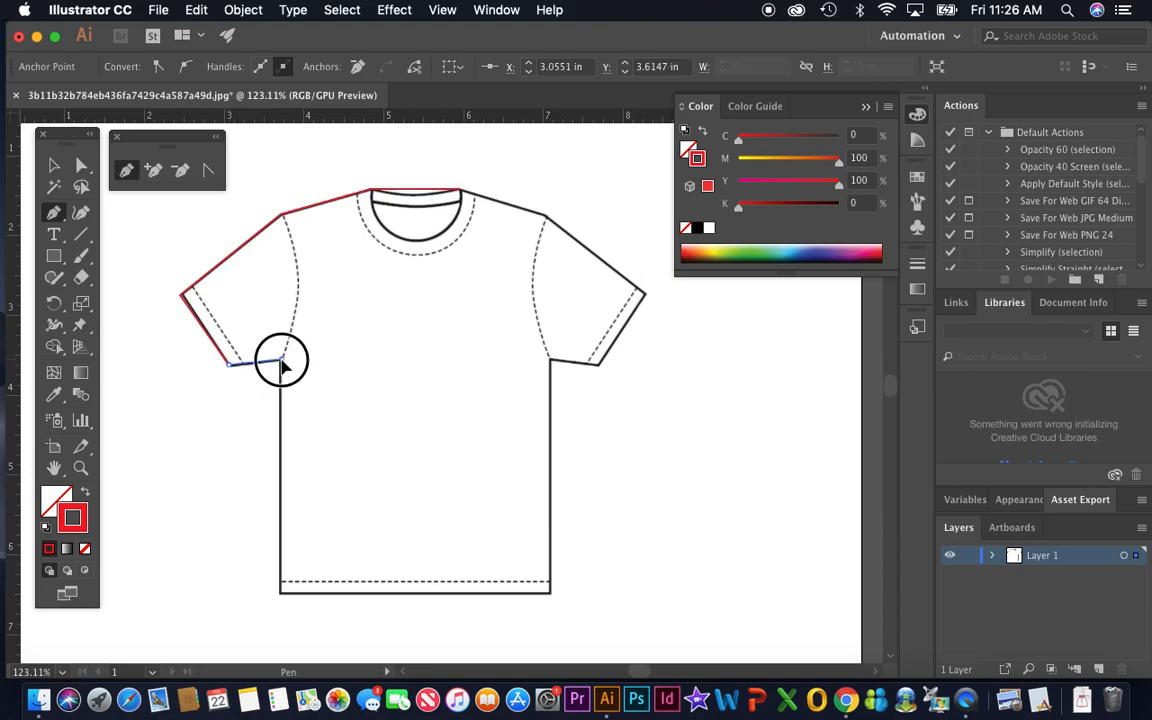
Continue the path around the shirt's body and right sleeve, closing it at the collar's right corner.
click(281, 591)
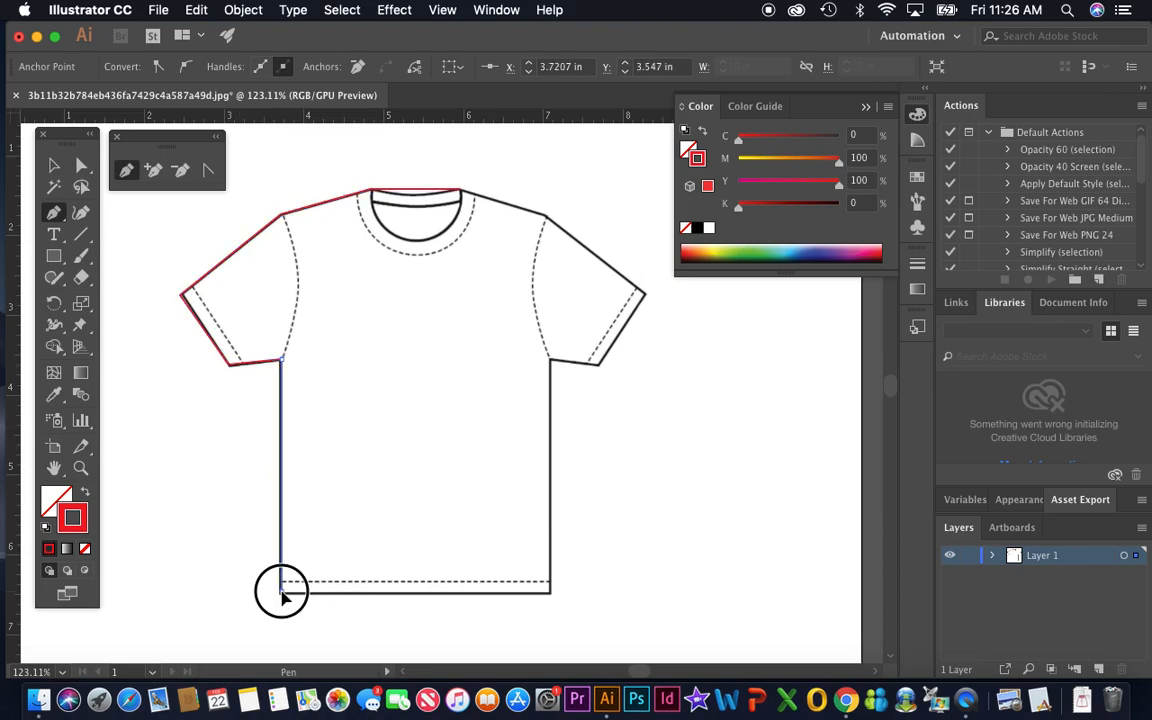
click(549, 591)
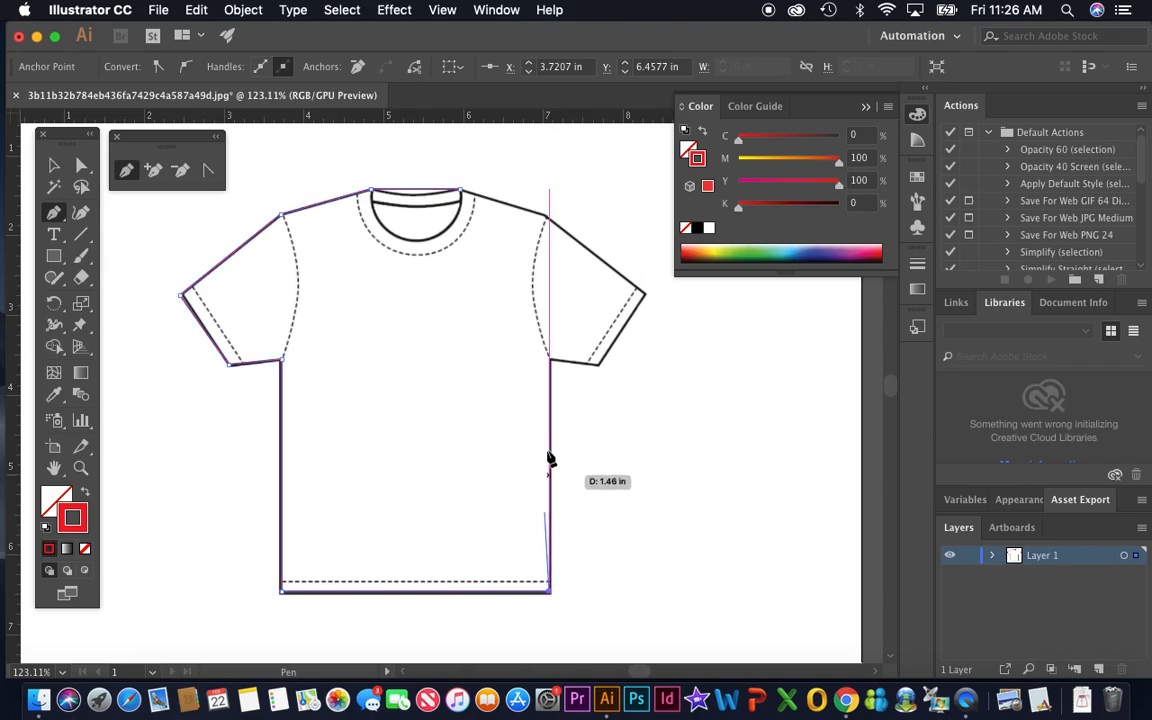
click(550, 360)
click(597, 364)
click(647, 293)
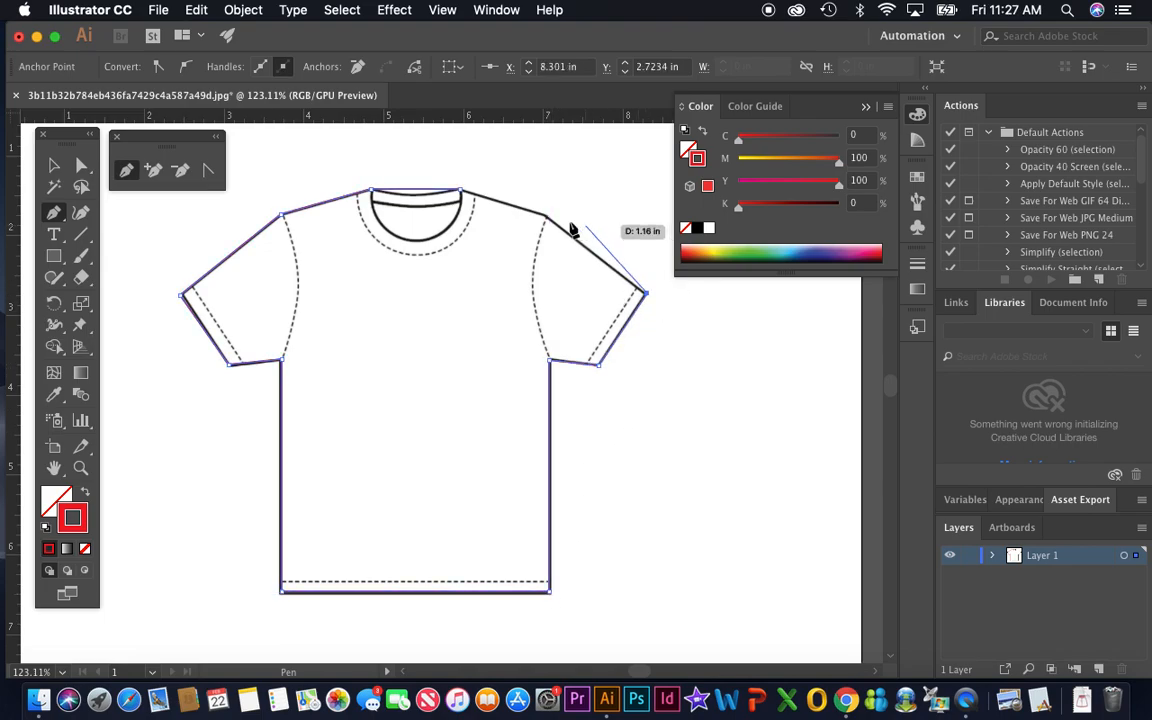
click(546, 215)
click(460, 190)
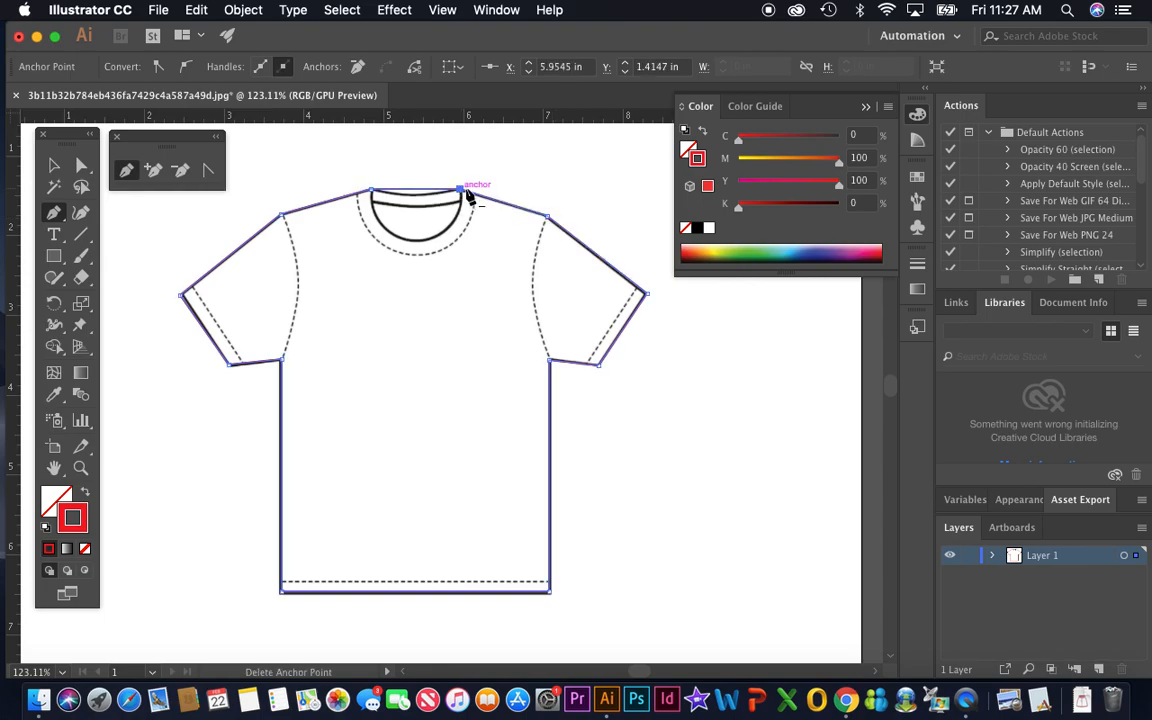
Bend the path's straight neckline segment with the Anchor Point tool to match the collar's shallow curve.
click(209, 170)
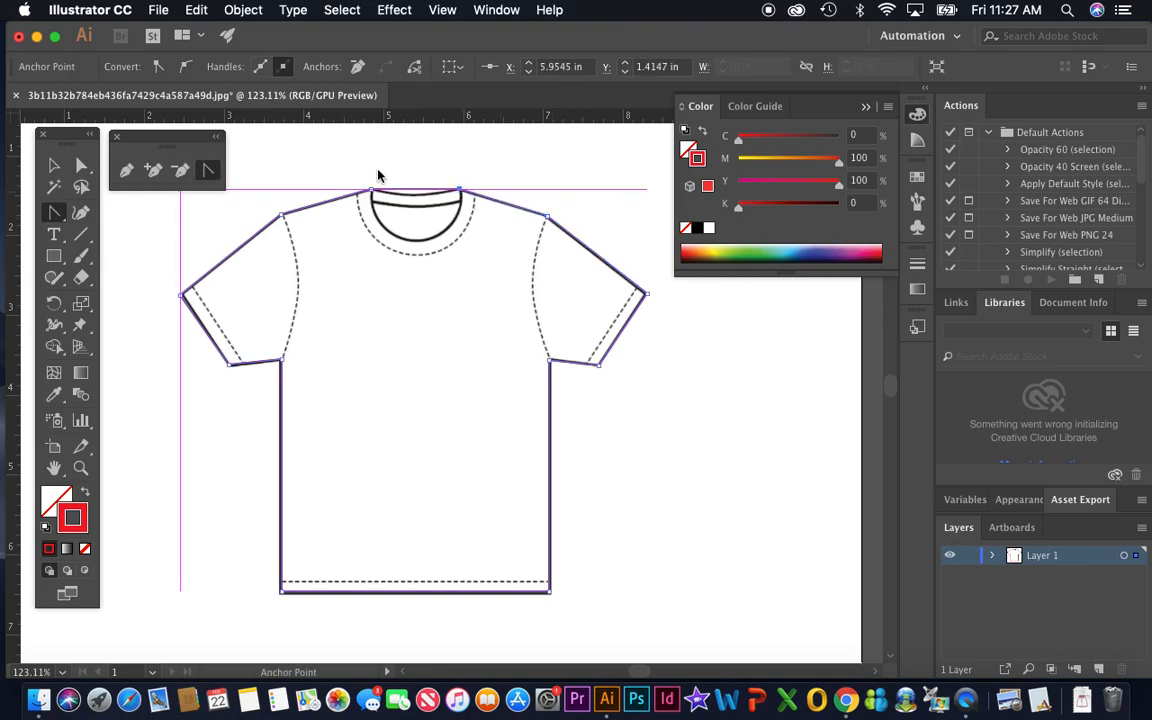
click(418, 198)
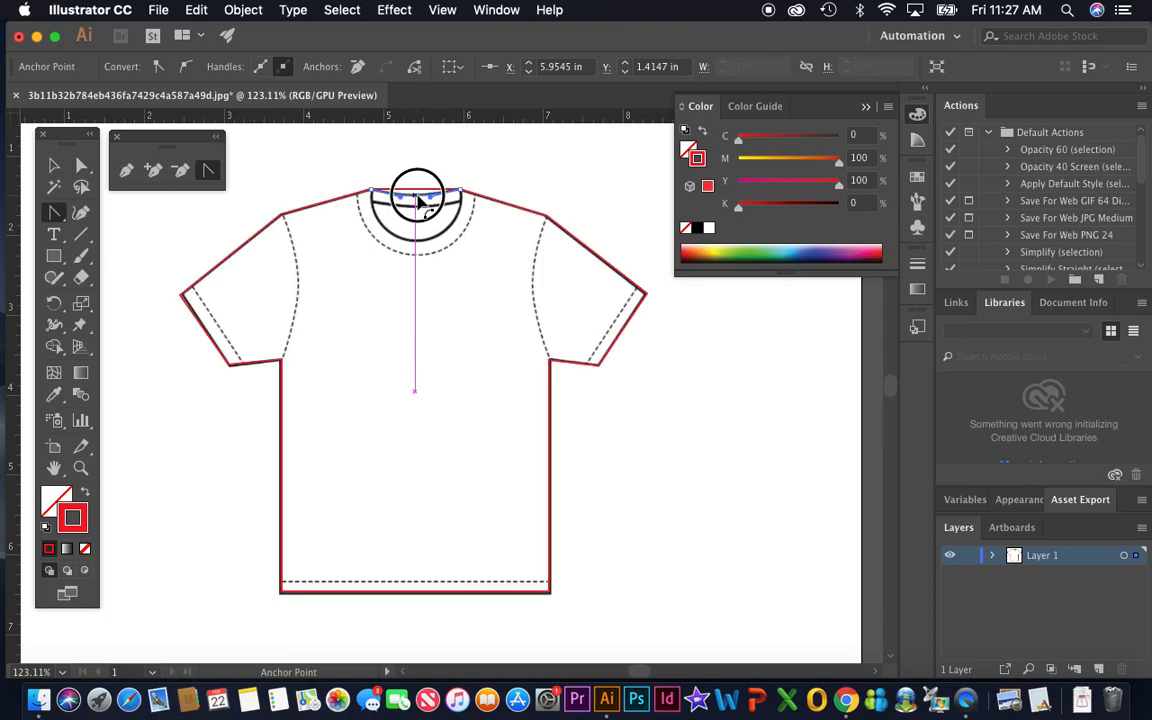
drag(417, 195, 417, 194)
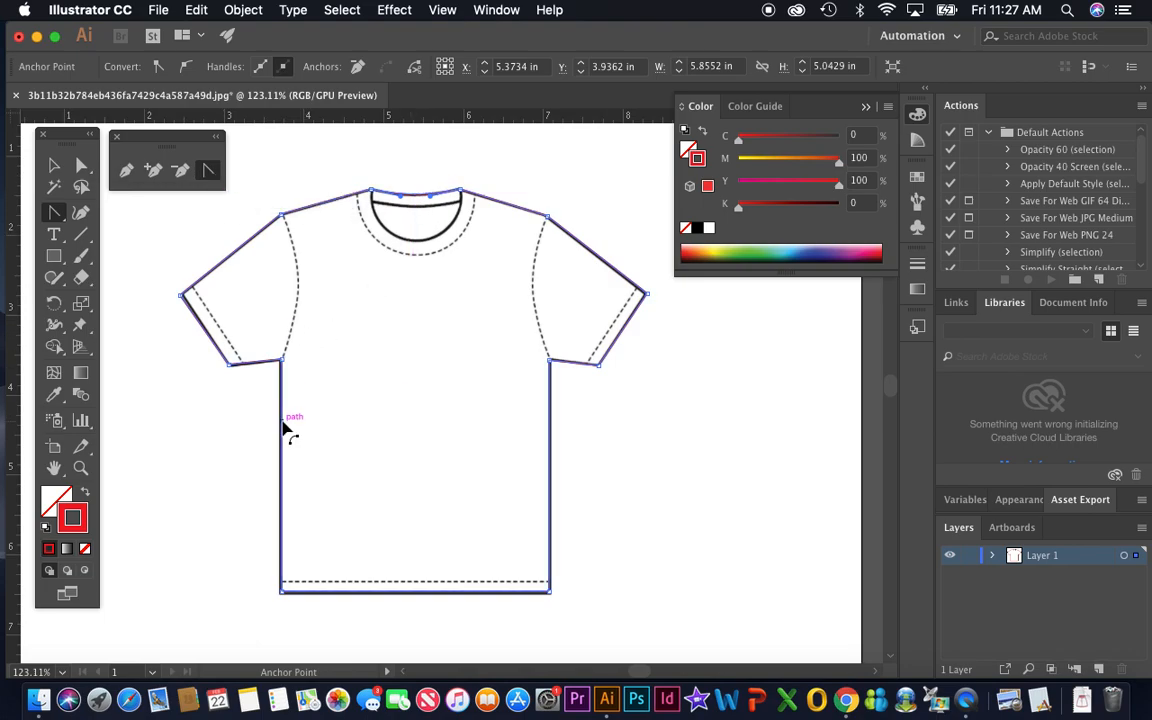
Try bending the path's left body edge inward, and undo that bend.
drag(283, 424, 347, 432)
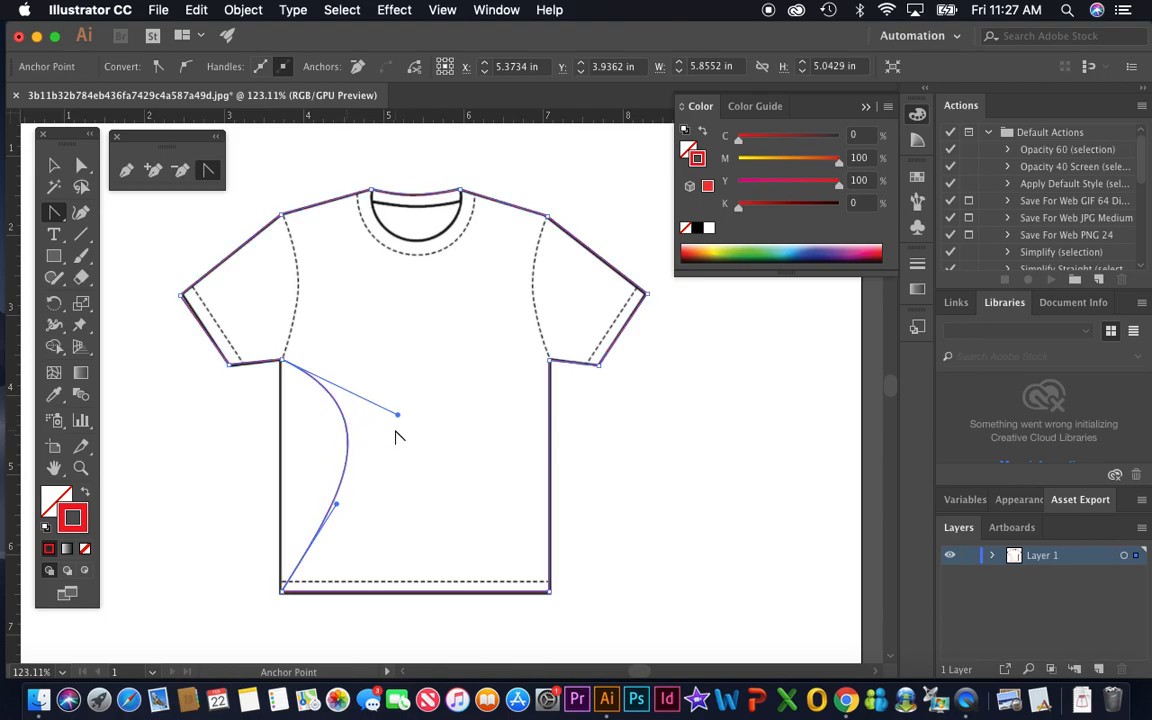
key(super+z)
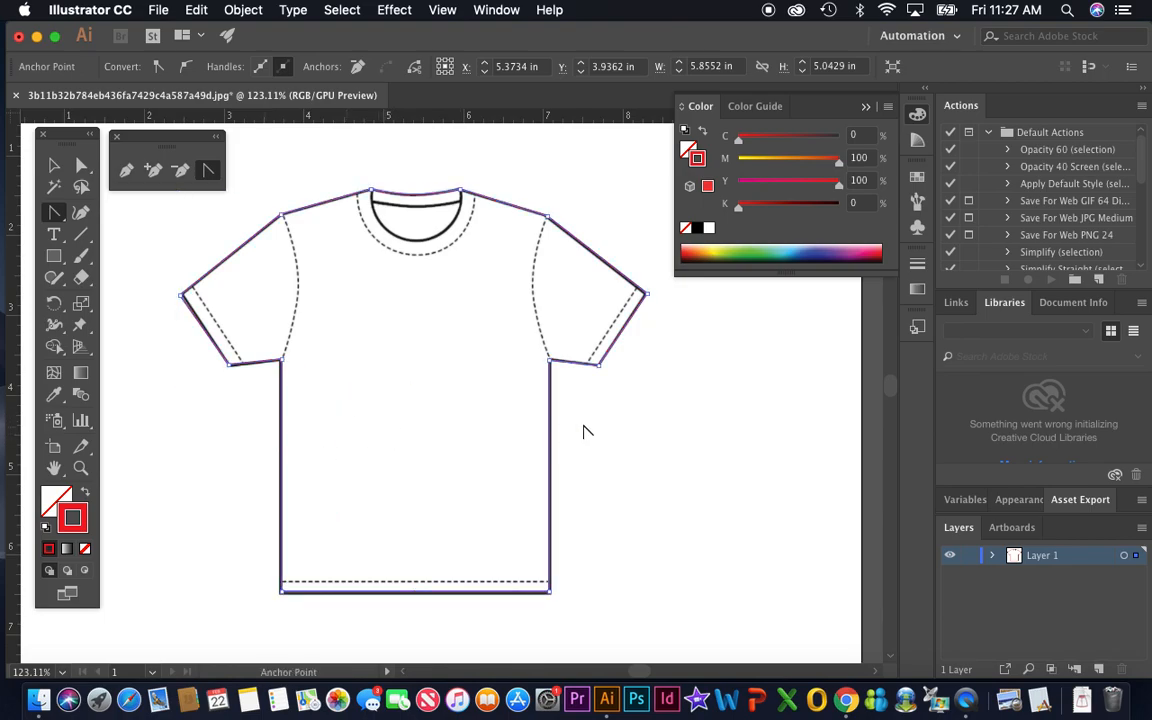
Set the traced shirt outline's stroke weight to 2 pt.
click(54, 163)
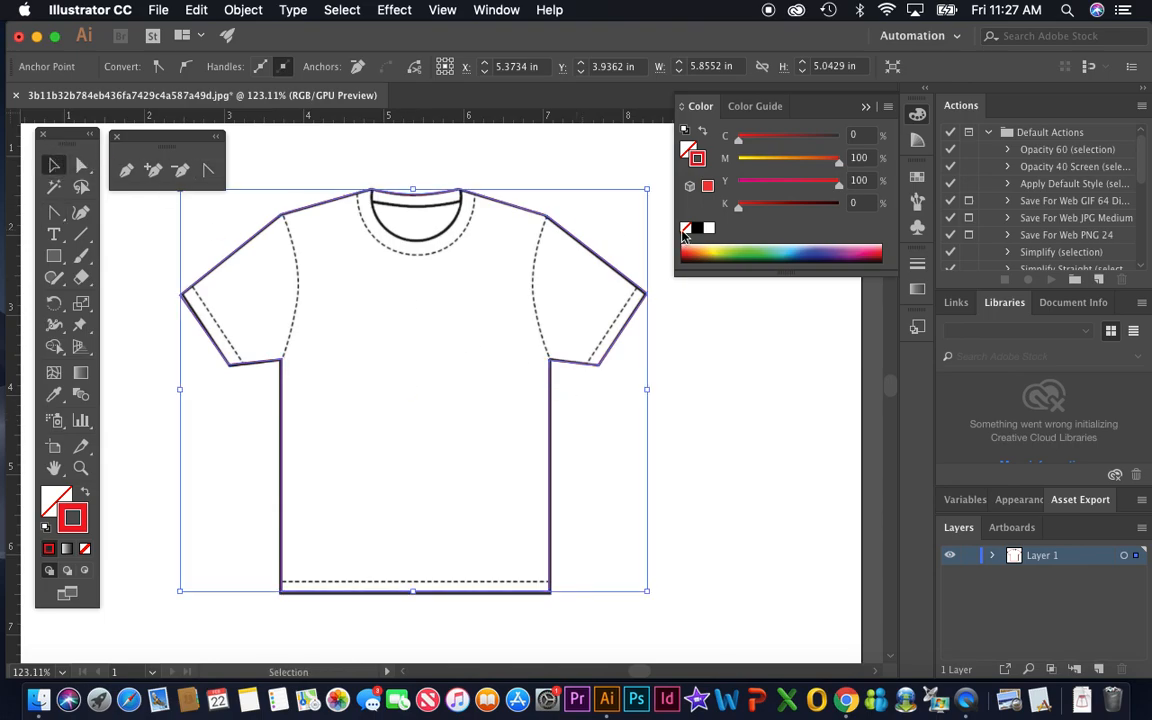
click(917, 263)
click(755, 282)
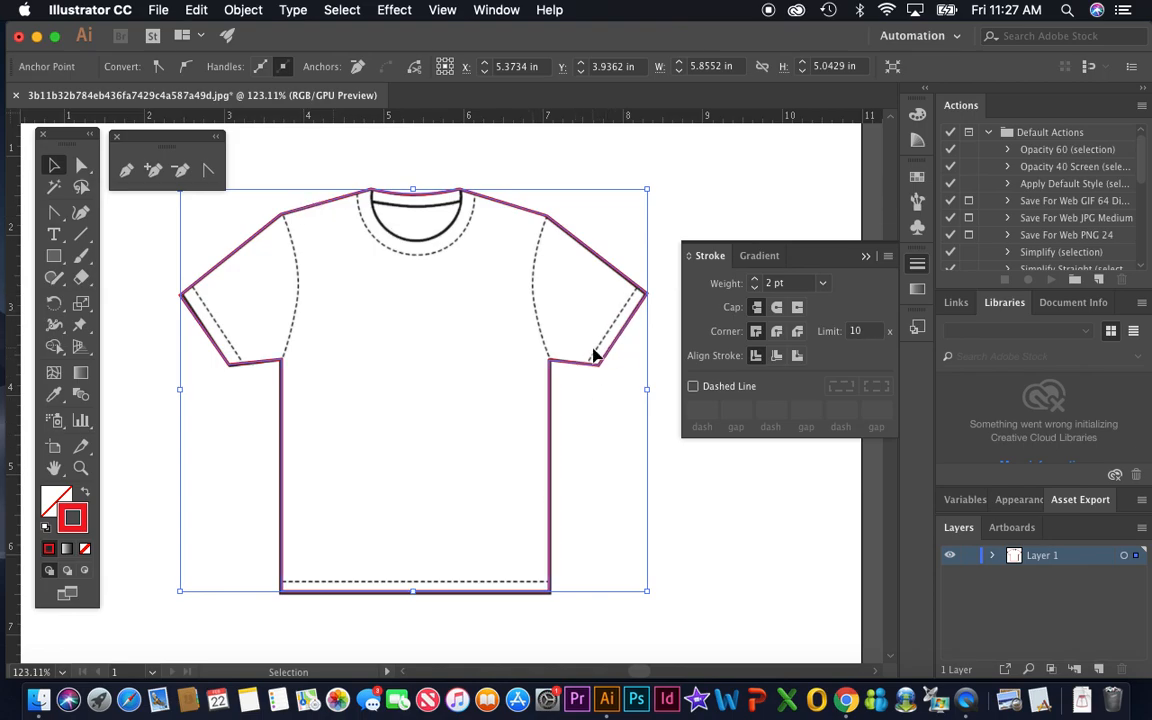
Draw straight vertical lines from shoulder to underarm for both armhole seams with the Line Segment tool.
click(81, 235)
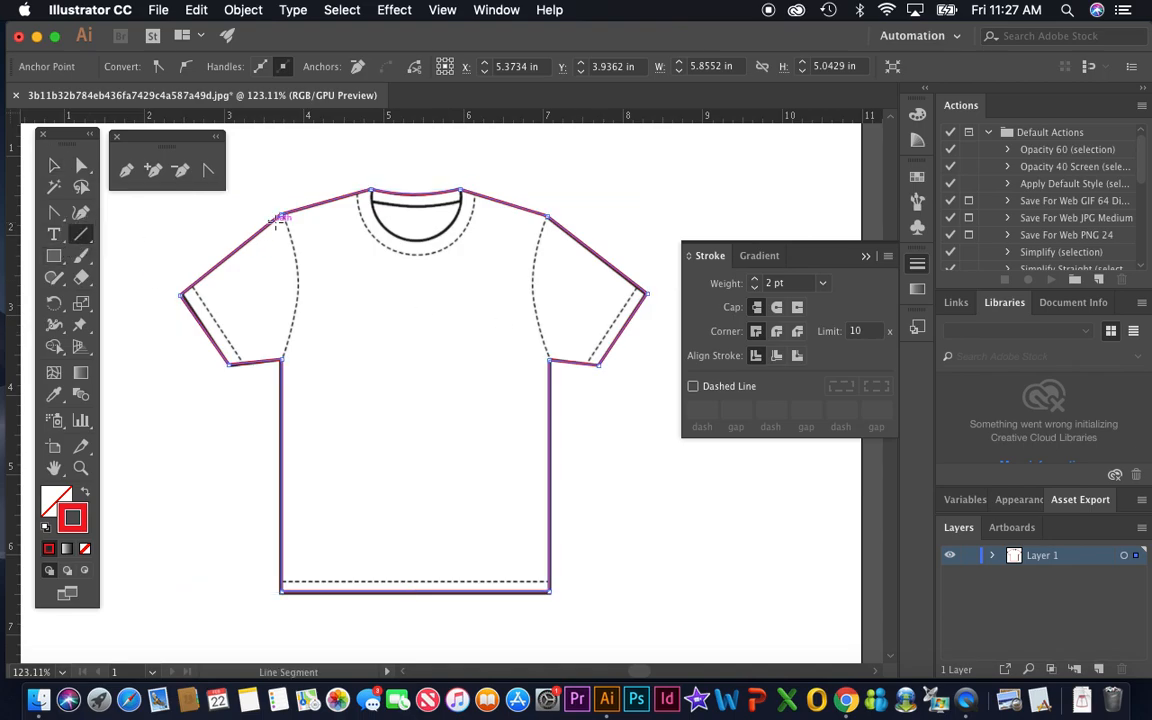
mouse_move(281, 212)
mouse_down()
mouse_move(296, 300)
mouse_move(281, 357)
mouse_up()
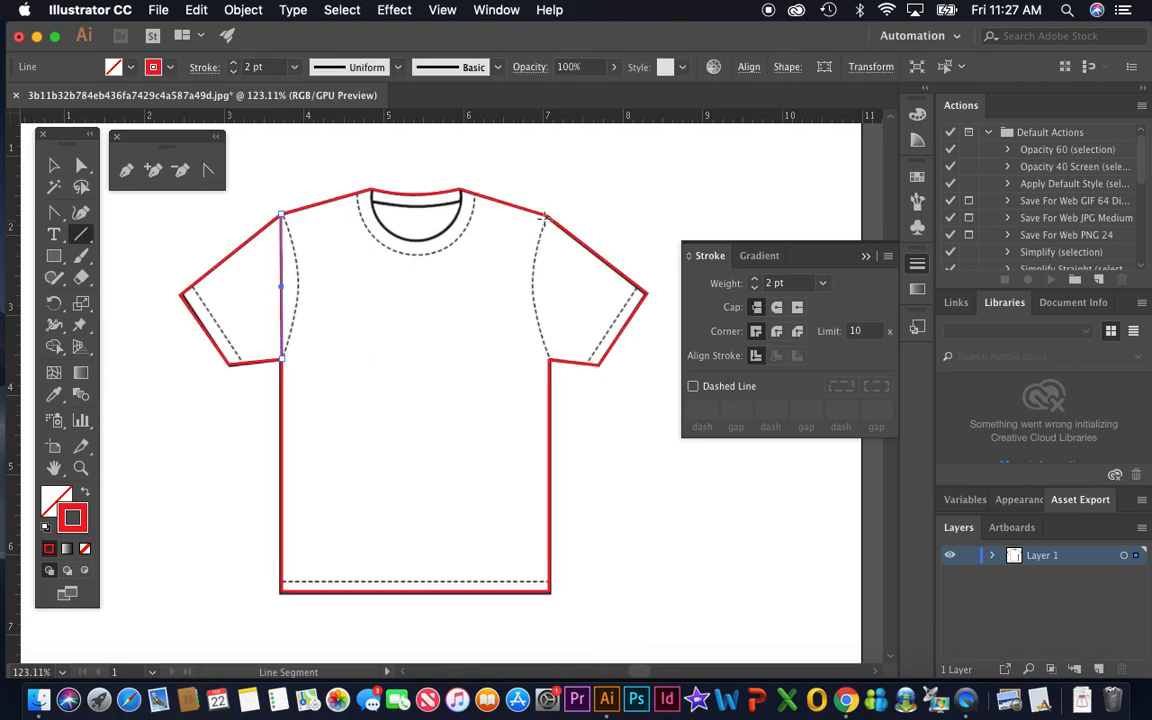
drag(547, 214, 548, 358)
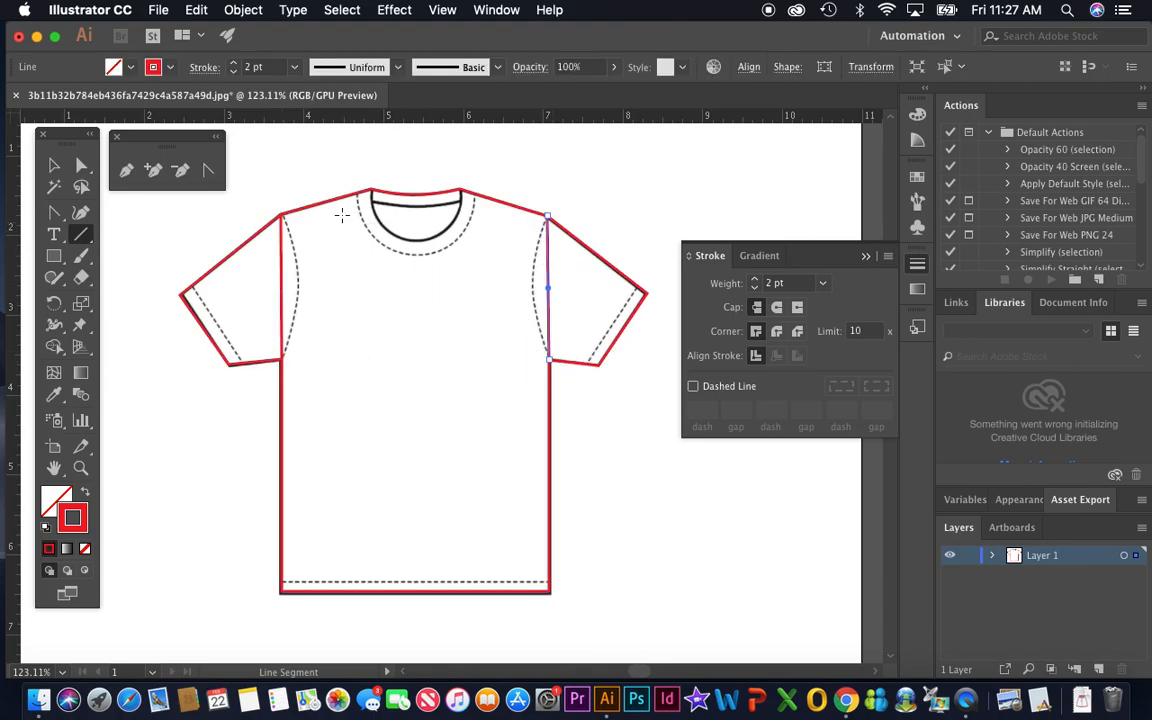
Bend both armhole lines inward with the Anchor Point tool to match the template's curved seams.
click(208, 173)
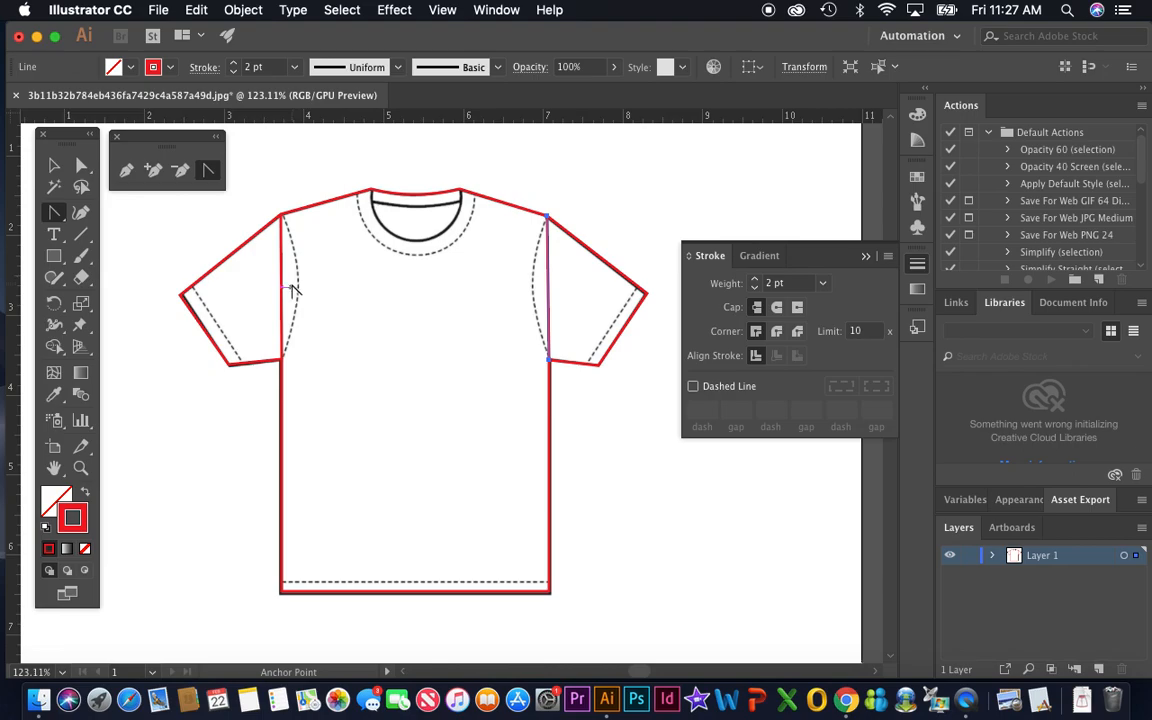
drag(283, 291, 302, 282)
drag(548, 285, 533, 289)
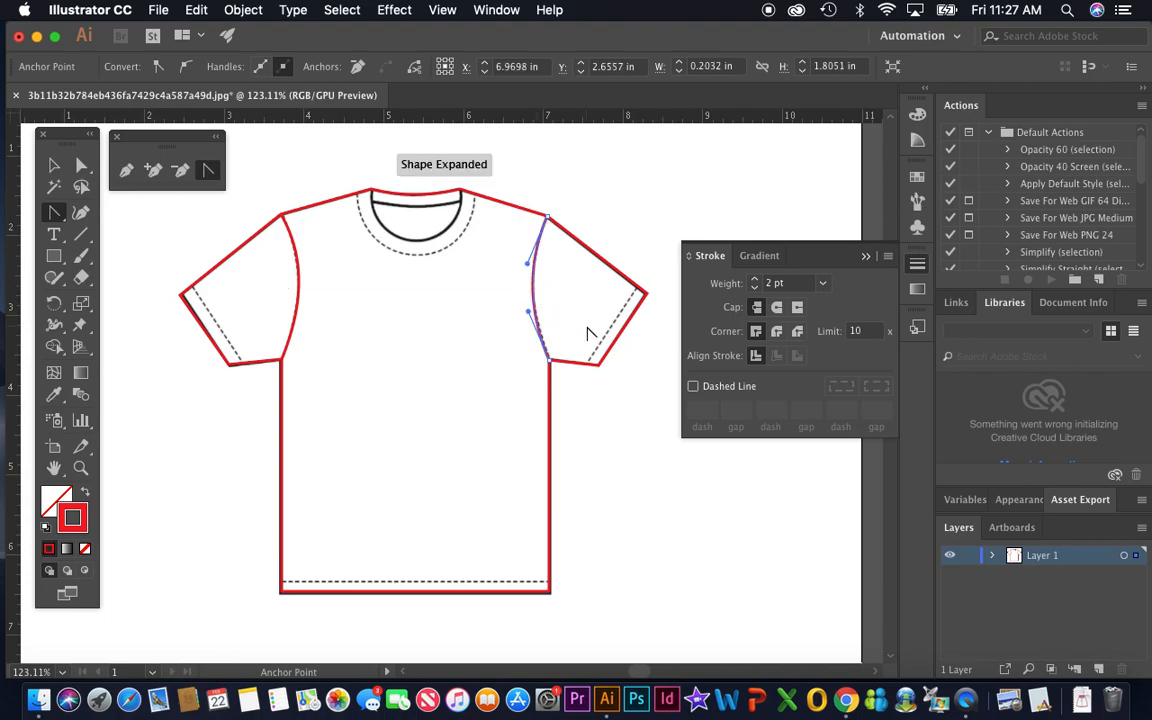
Draw a line along the left sleeve's hem stitching and set the stroke weight to 0.5 pt.
click(81, 234)
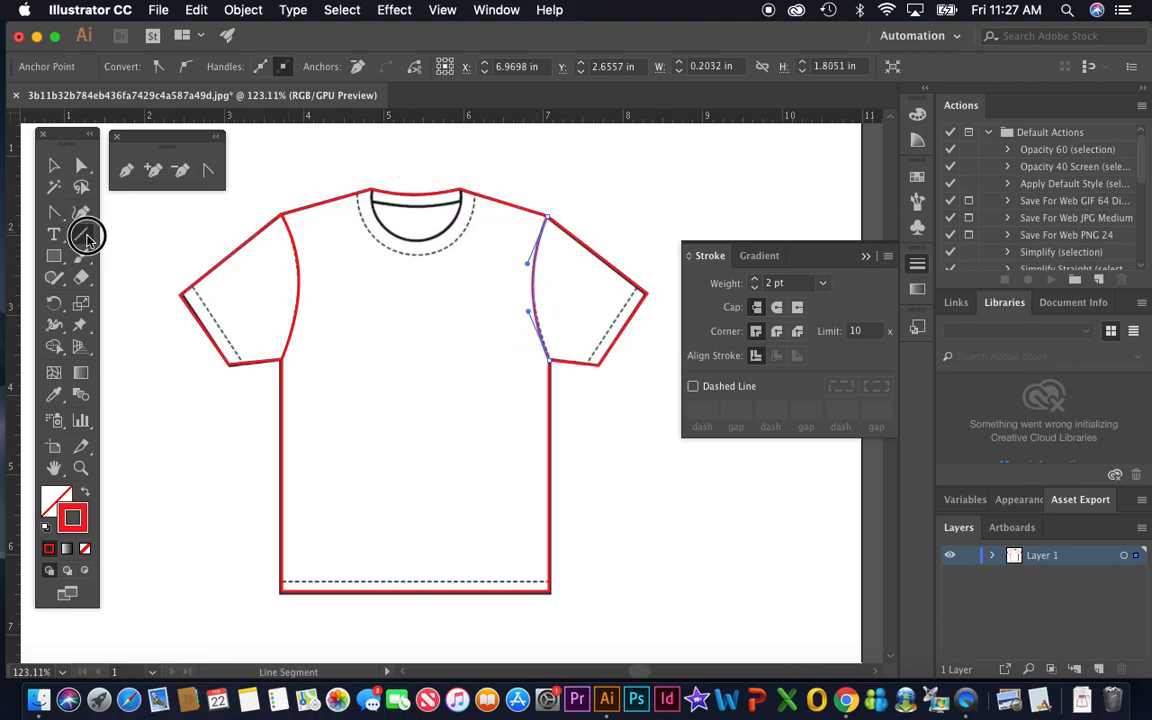
drag(188, 289, 244, 366)
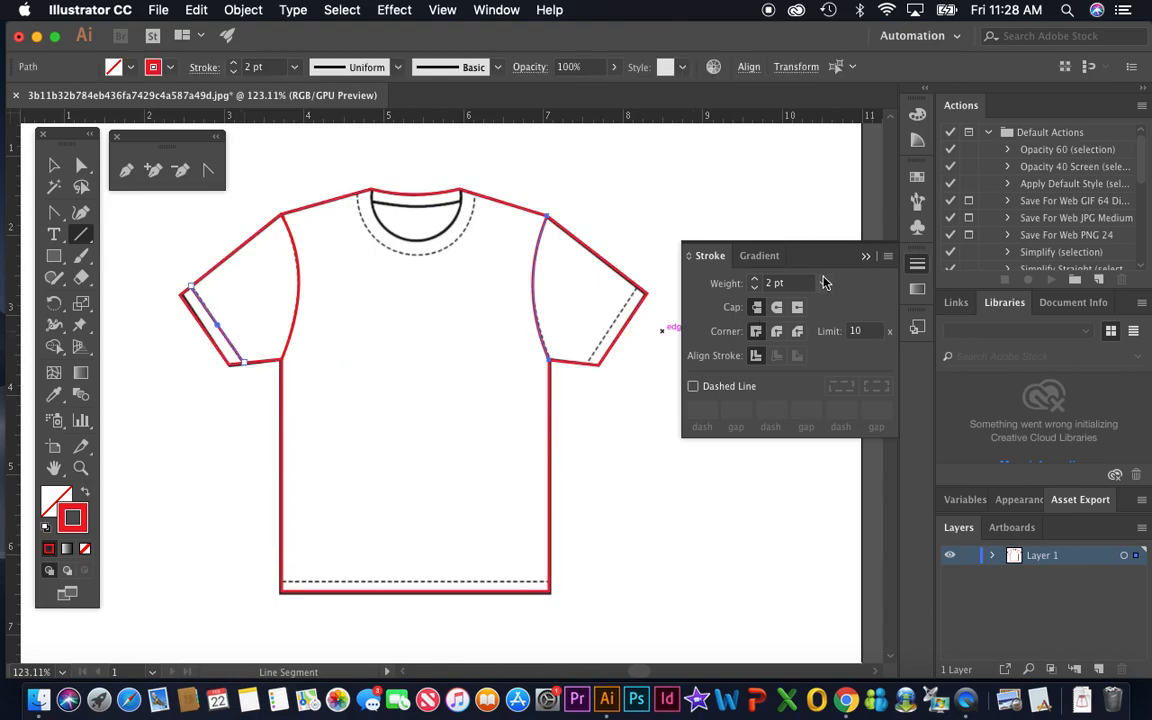
click(822, 284)
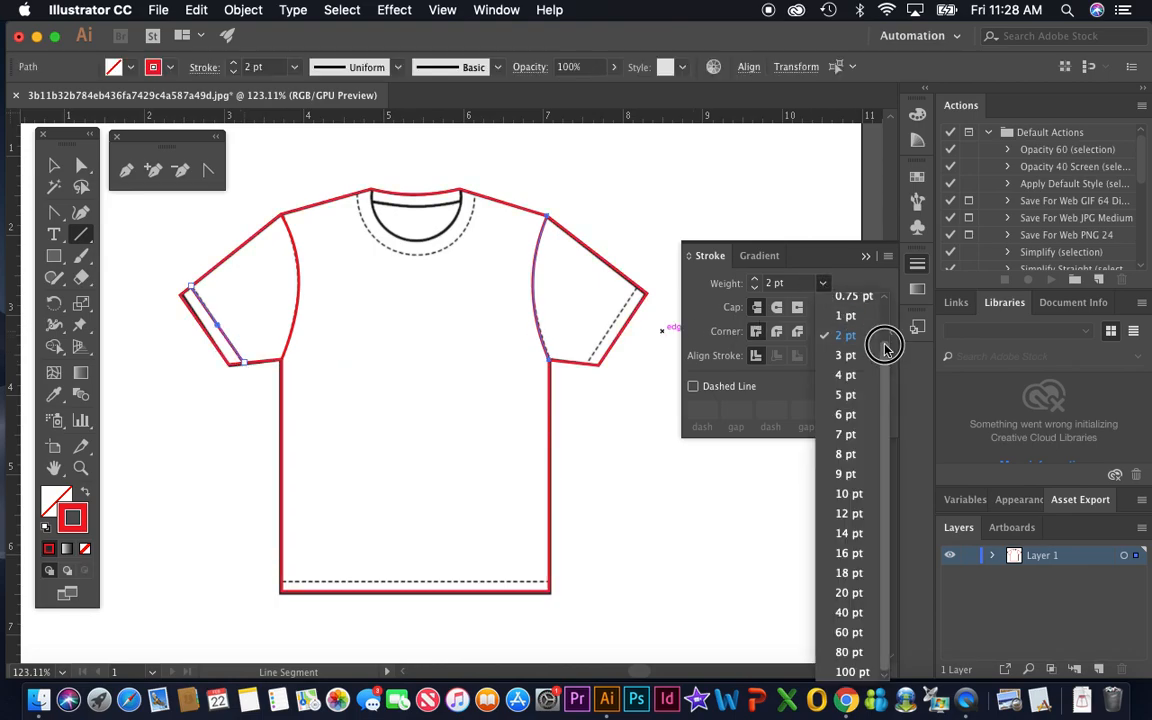
click(860, 322)
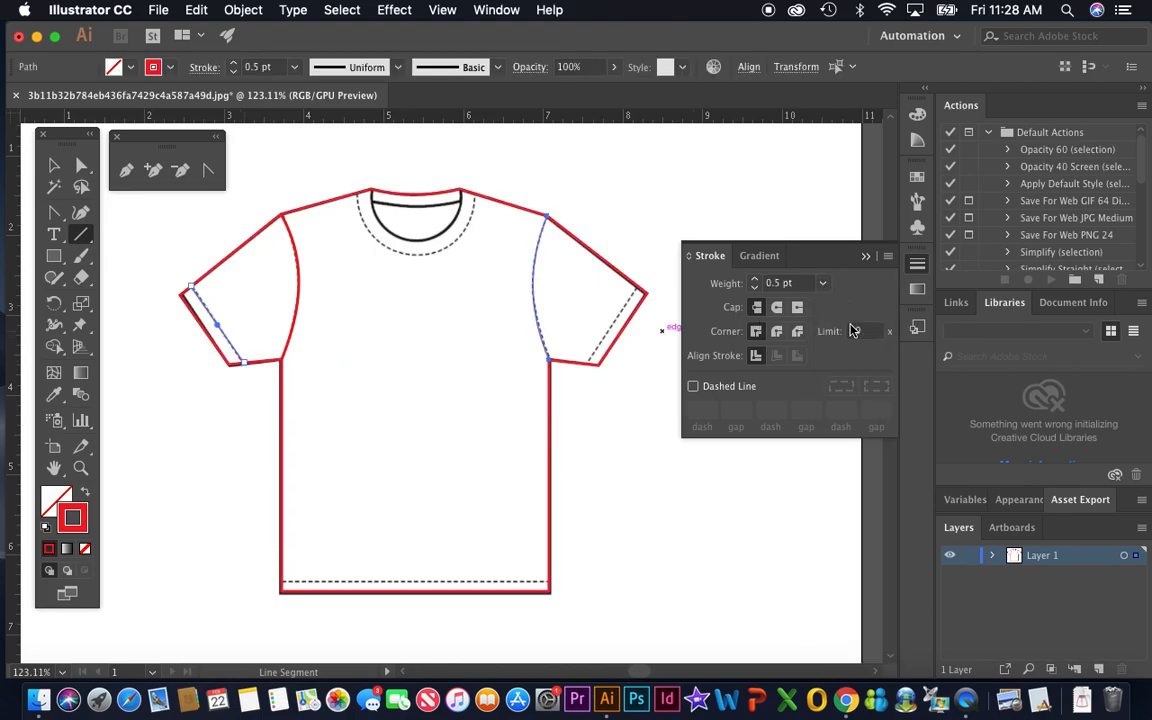
Make the selected stitch line dashed with a 2 pt dash and a 1 pt gap.
click(693, 387)
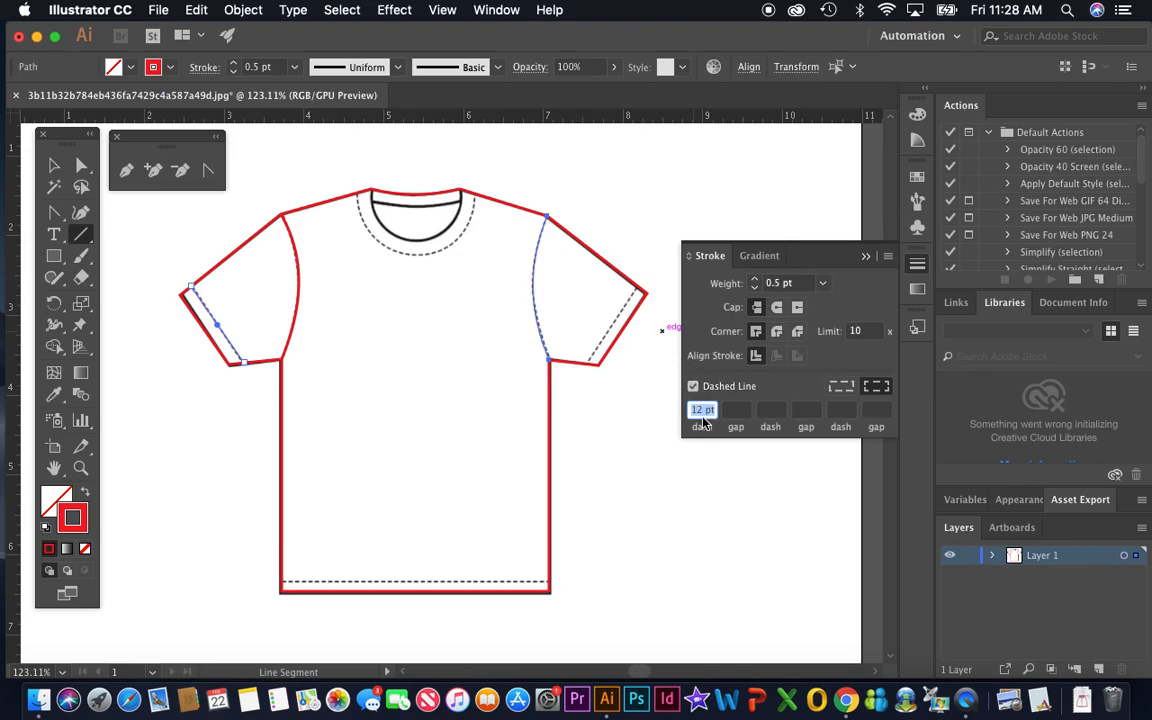
text(2)
key(Tab)
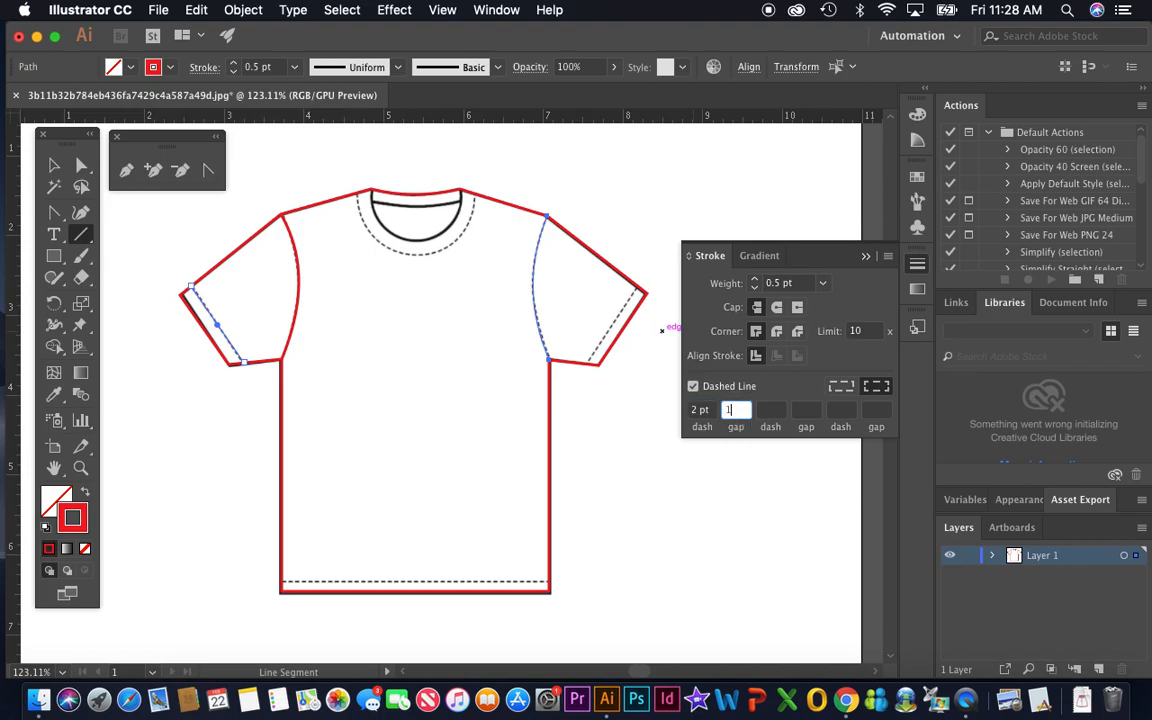
text(1)
Select only the left sleeve's dashed line and move it inward, clear of the template's stitching.
click(54, 165)
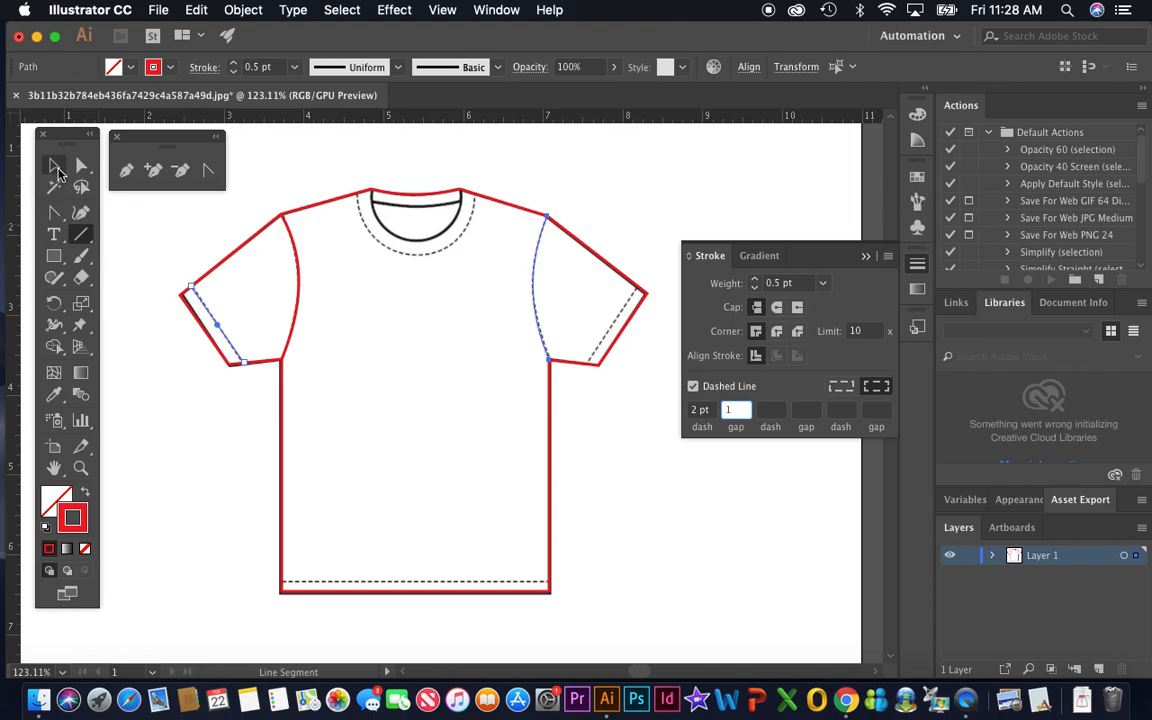
click(167, 226)
drag(215, 322, 234, 318)
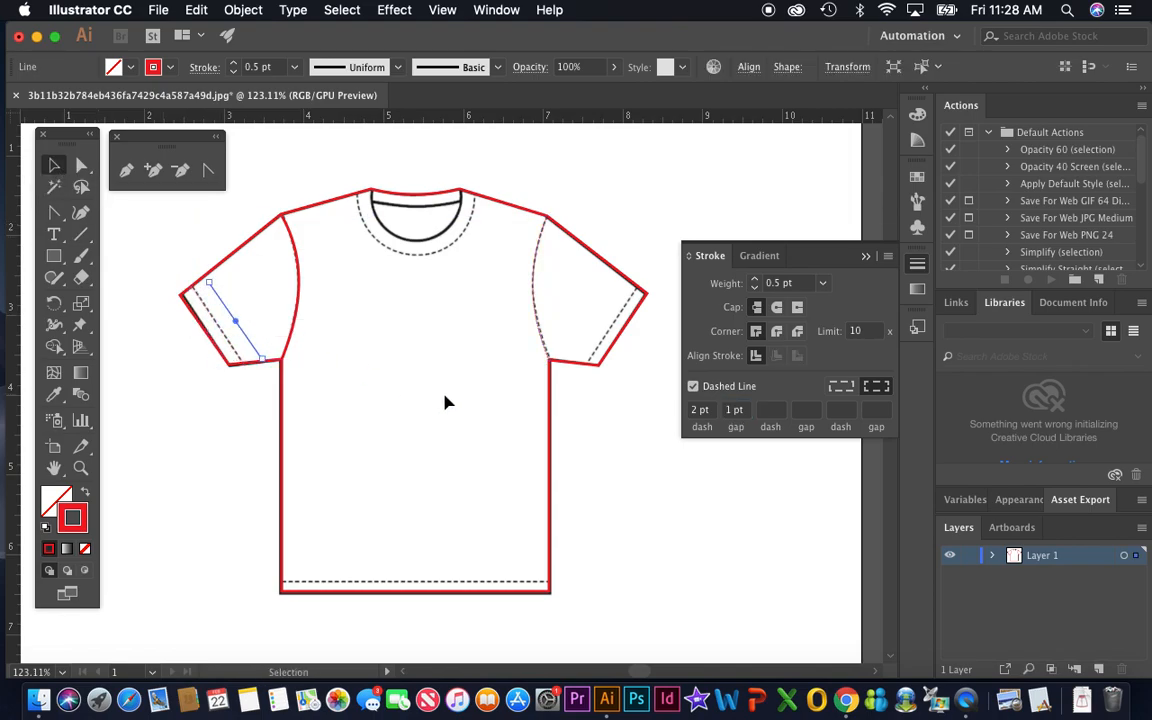
click(205, 406)
drag(257, 362, 252, 354)
Set the left sleeve line's dash length to 3 pt and move the line back onto the template's hem stitching.
double_click(698, 411)
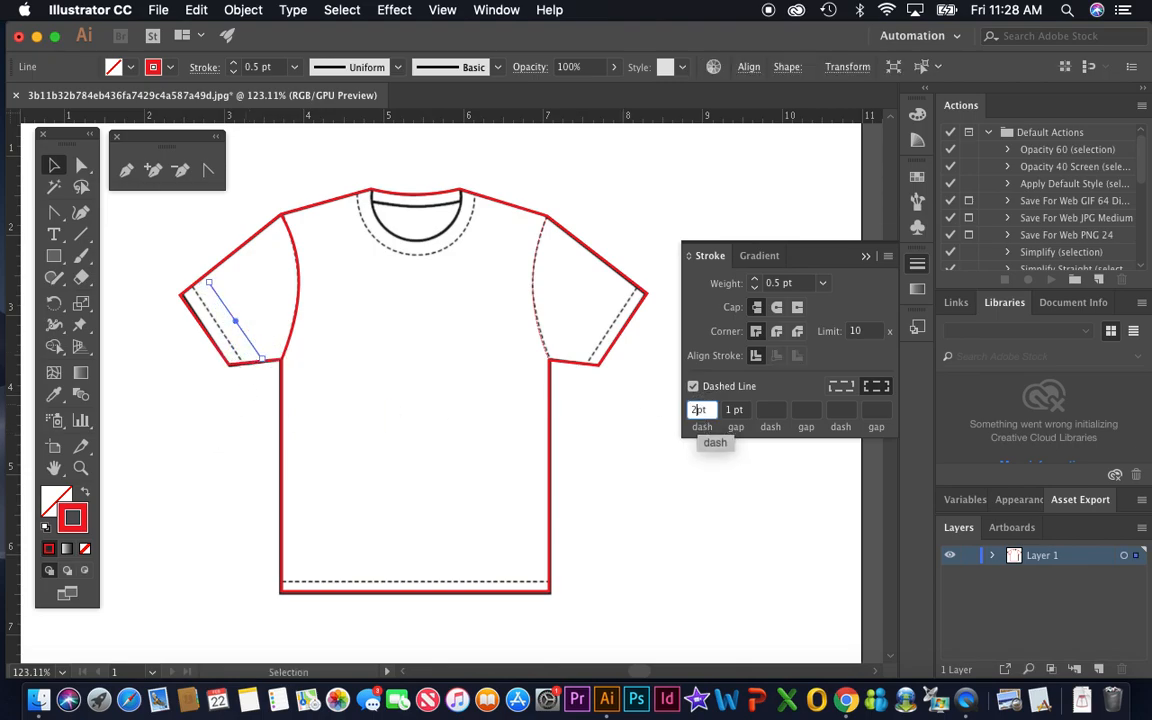
text(3)
click(223, 460)
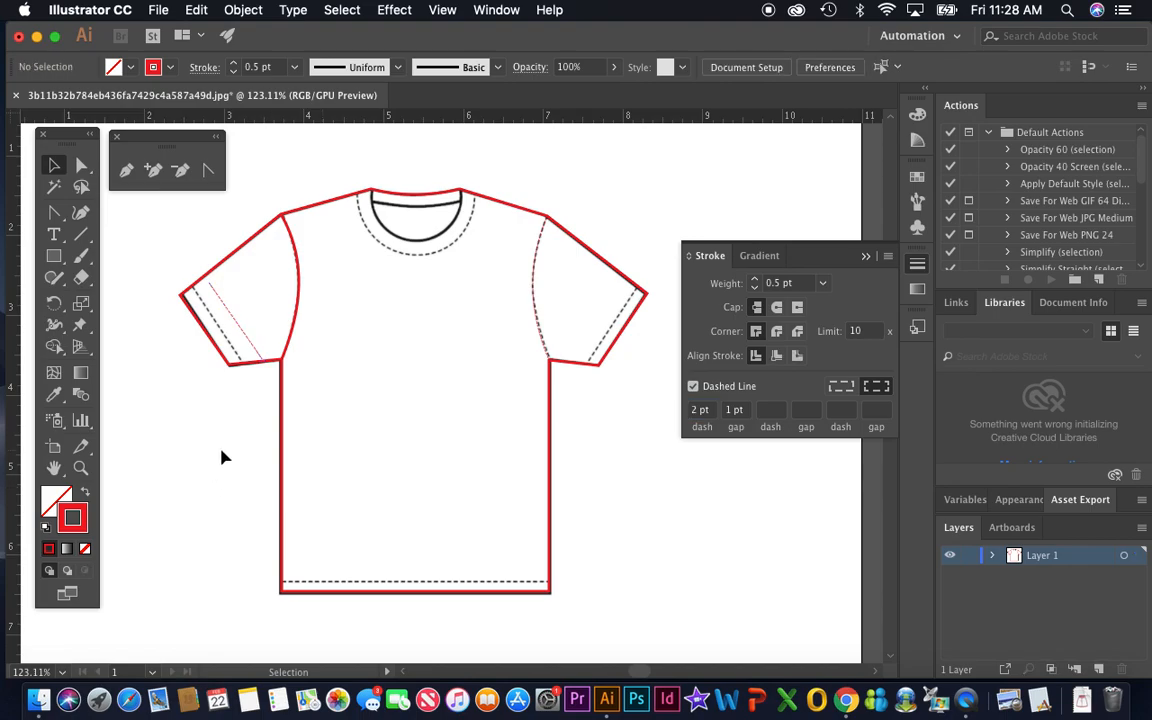
click(260, 357)
click(244, 424)
click(257, 347)
click(265, 471)
mouse_move(256, 352)
mouse_down()
mouse_move(236, 357)
mouse_move(225, 395)
mouse_move(236, 360)
mouse_up()
click(222, 462)
Draw matching dashed lines over the right sleeve's hem stitching and across the shirt's bottom hem stitching.
click(81, 234)
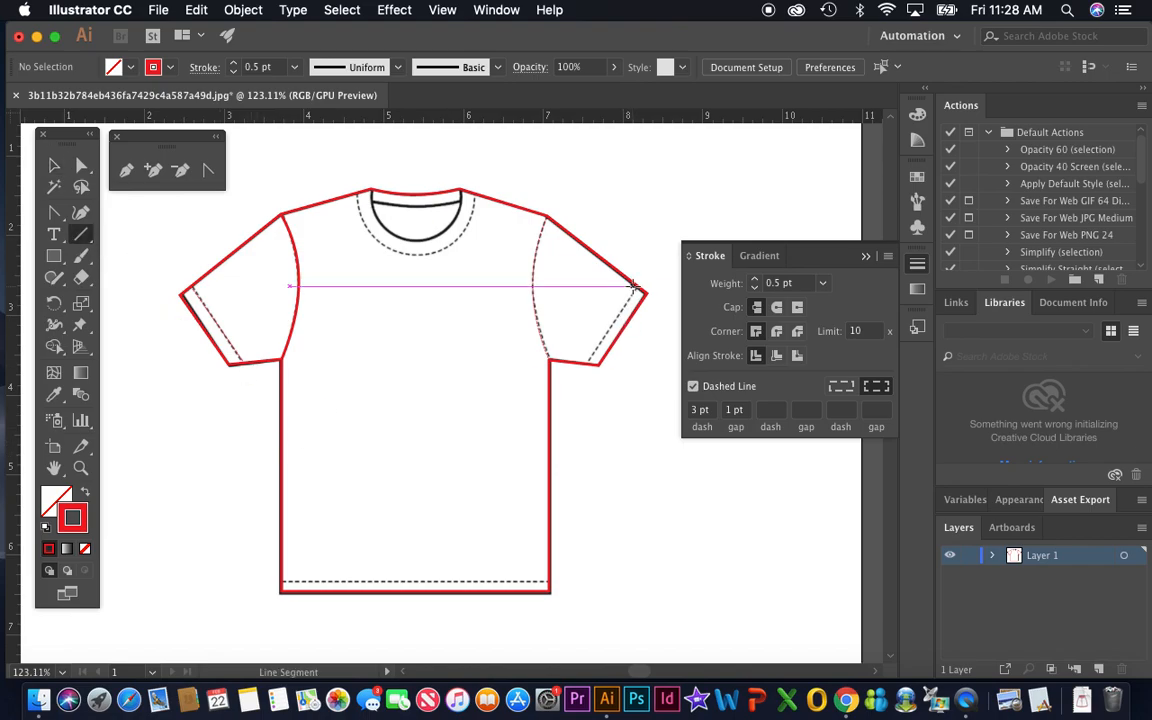
drag(636, 287, 588, 361)
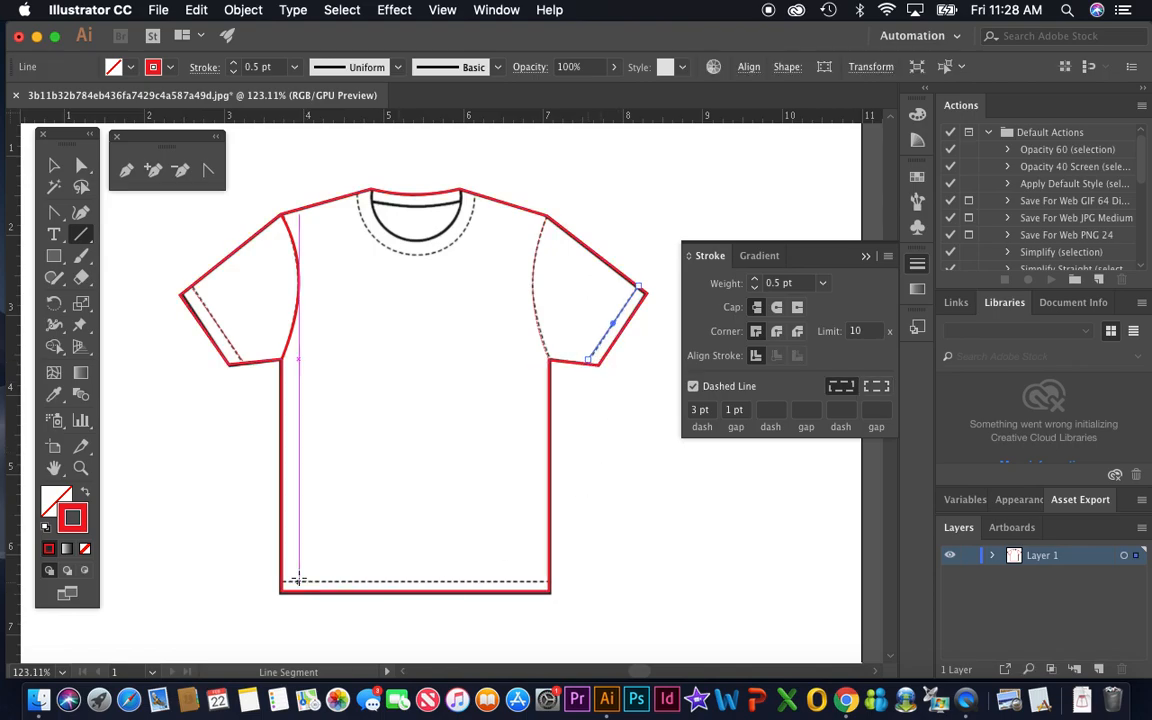
drag(283, 581, 548, 580)
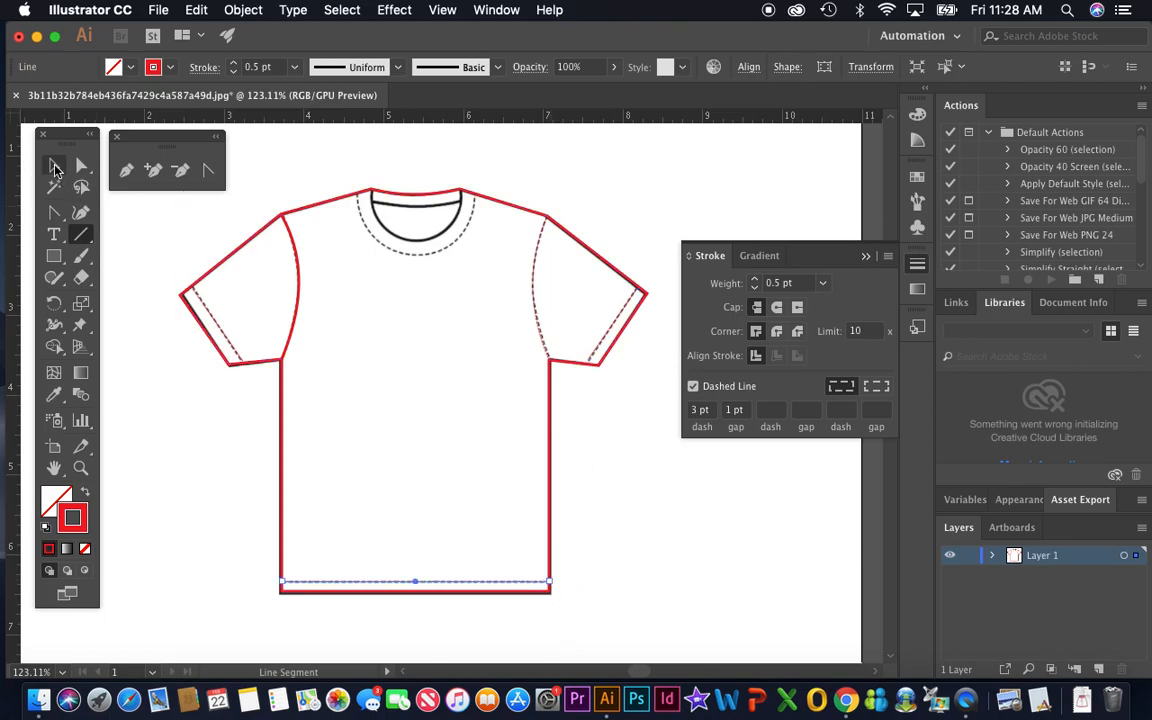
key(v)
click(180, 236)
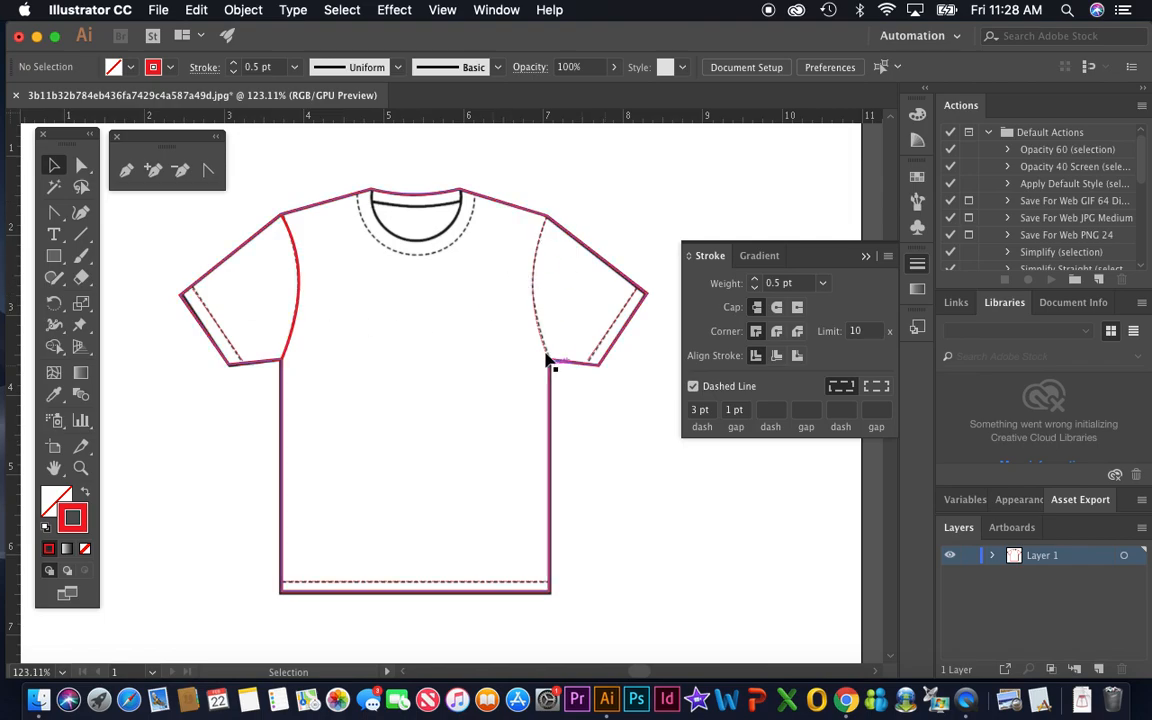
Reduce the left armhole seam's stroke weight to 1 pt.
click(296, 272)
click(756, 288)
click(578, 232)
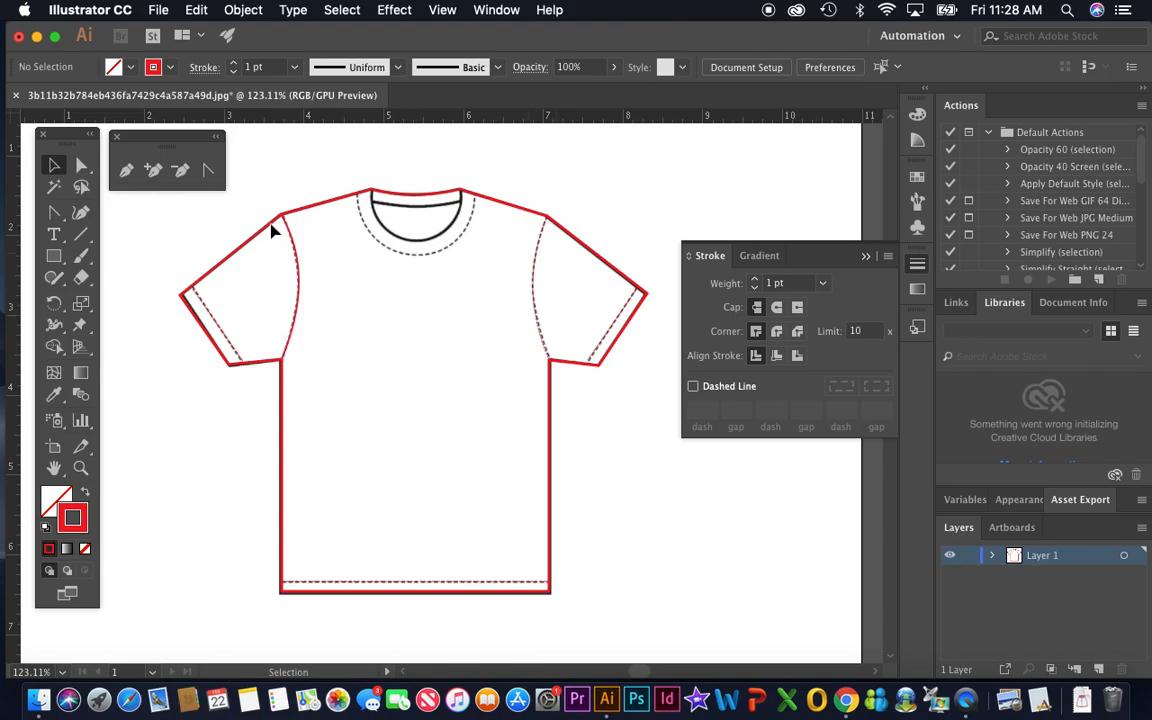
click(81, 233)
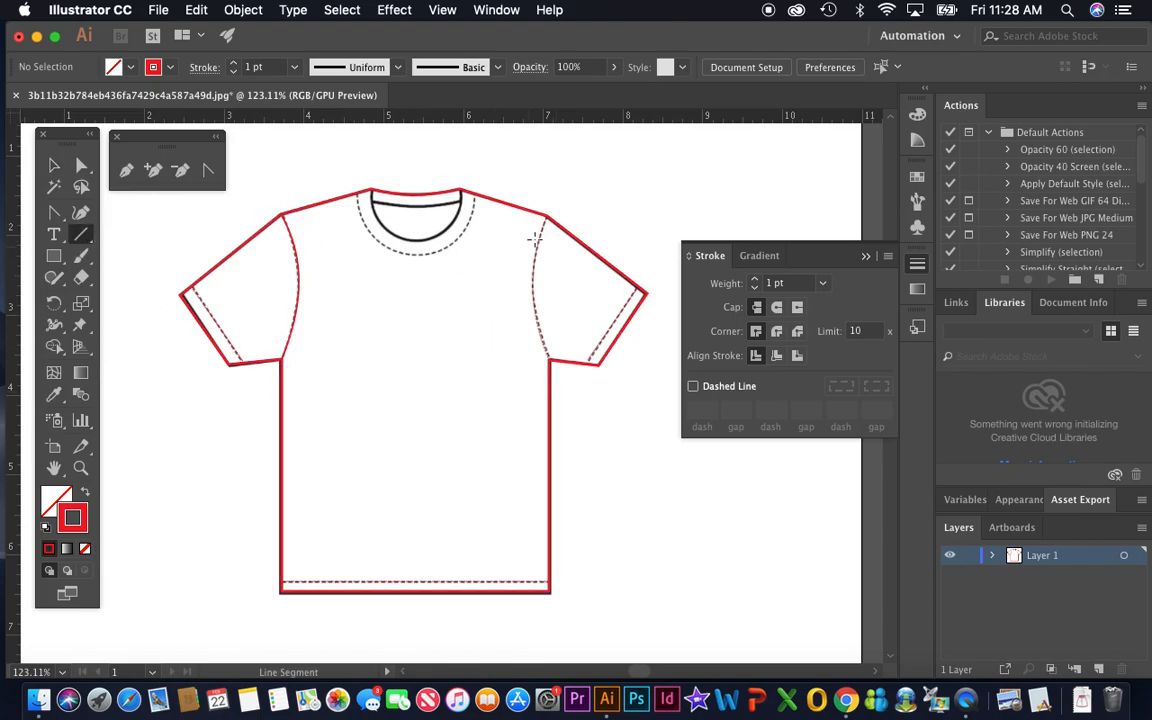
drag(546, 216, 548, 358)
key(super+z)
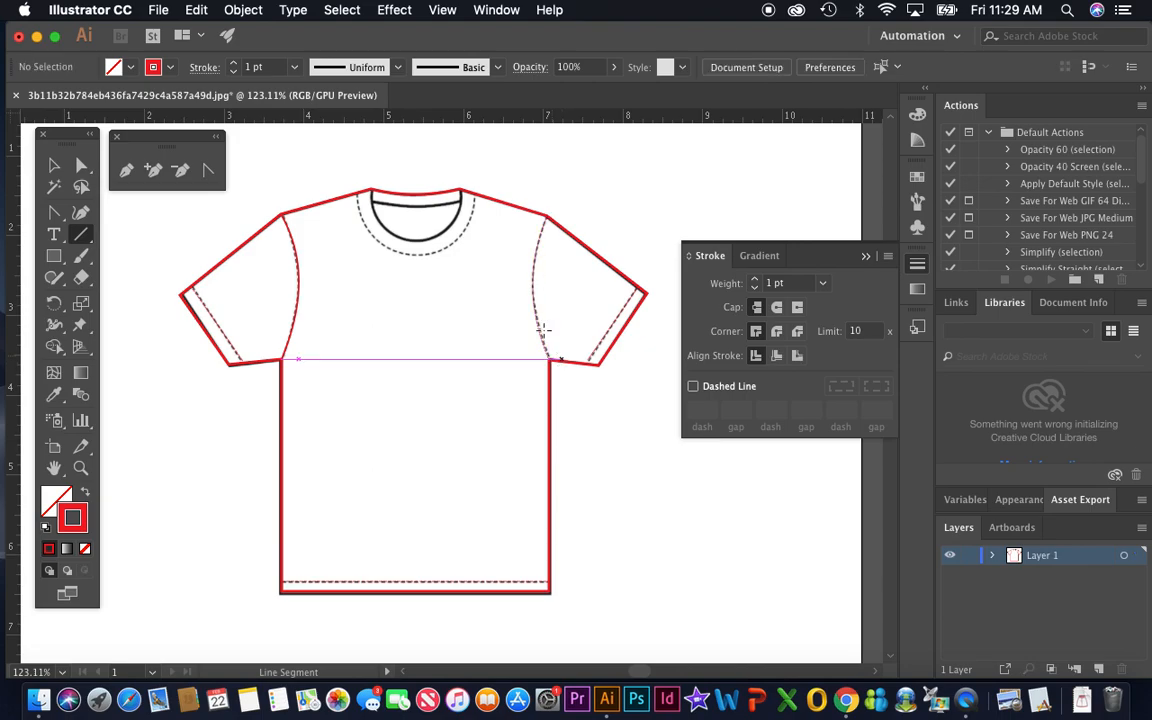
Make the right armhole seam a solid line and set its stroke weight to 1 pt.
key(v)
click(537, 284)
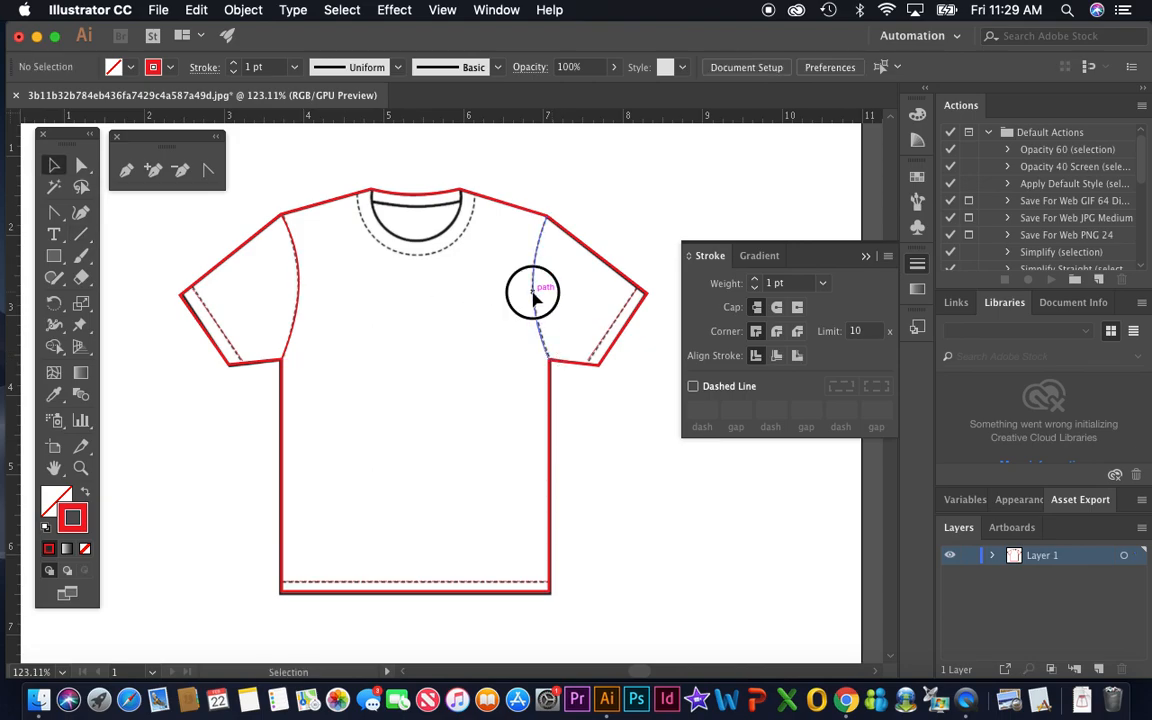
click(693, 387)
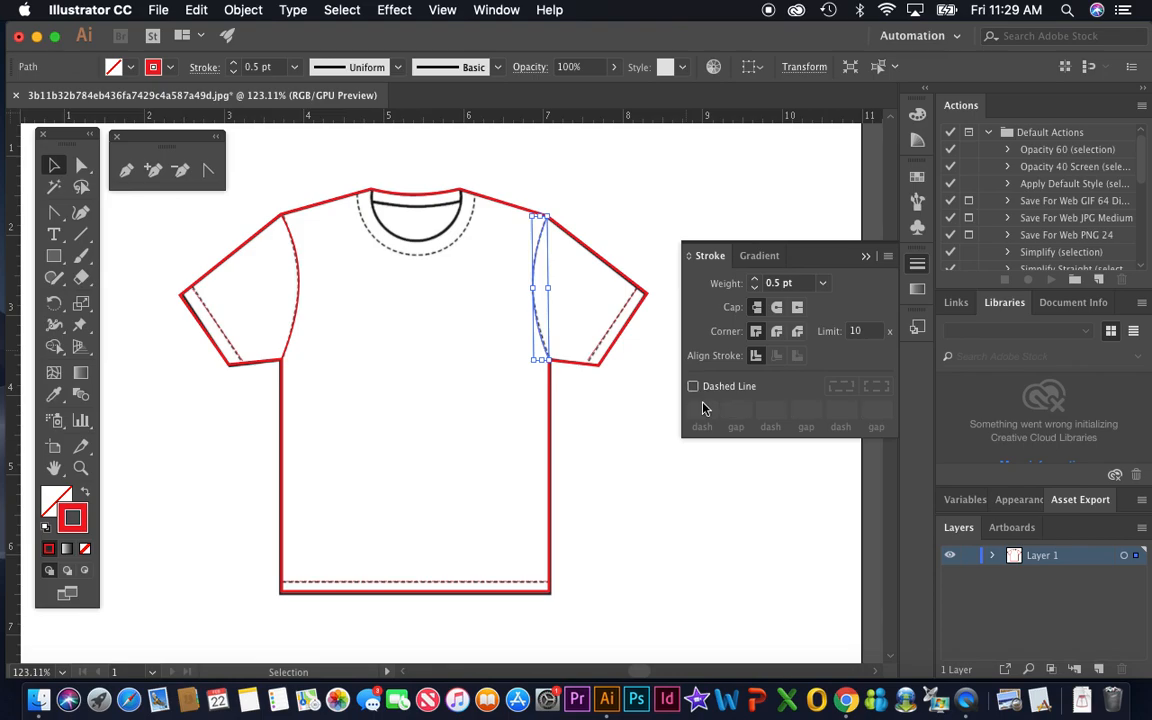
click(755, 279)
click(755, 279)
click(632, 218)
click(656, 204)
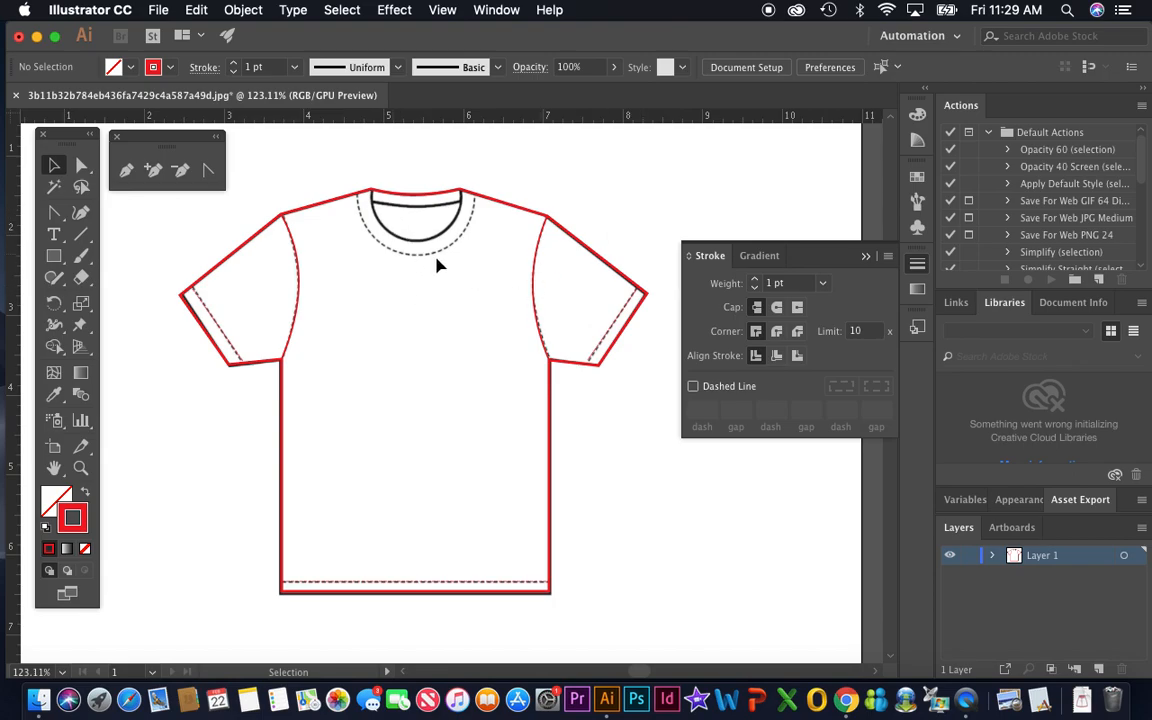
Draw a rectangle about 1.48 in wide and 0.21 in high above the collar, spanning the dashed neckline's width.
click(514, 178)
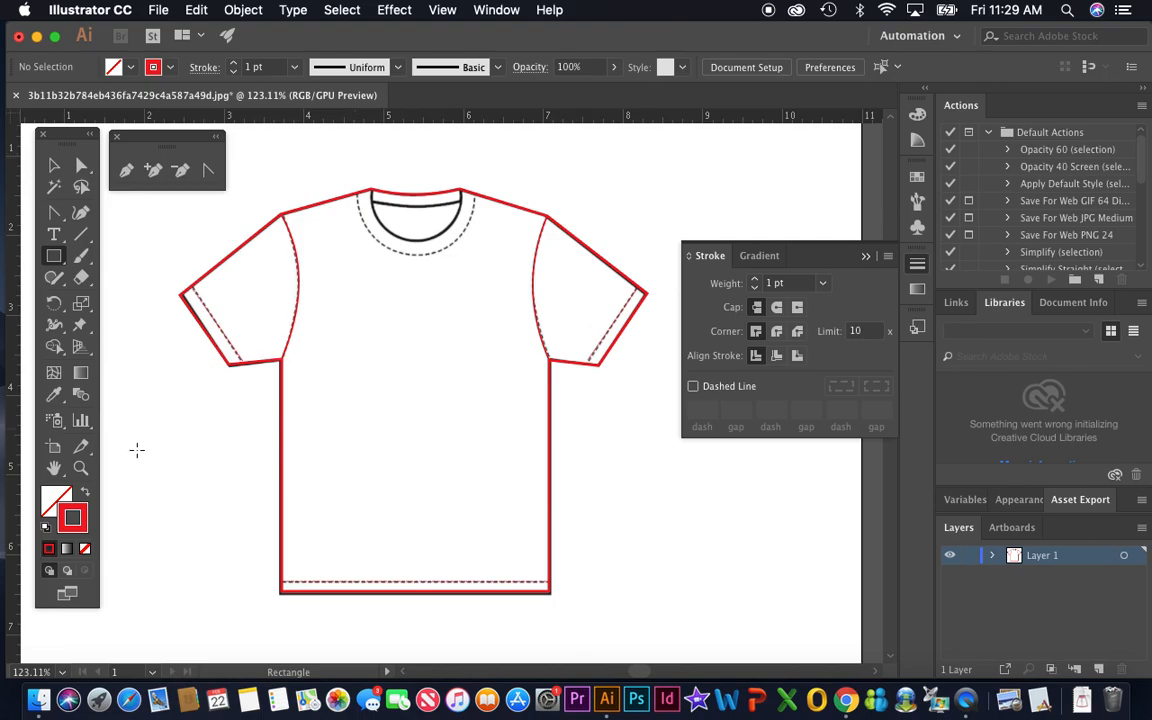
key(z)
click(395, 211)
click(449, 390)
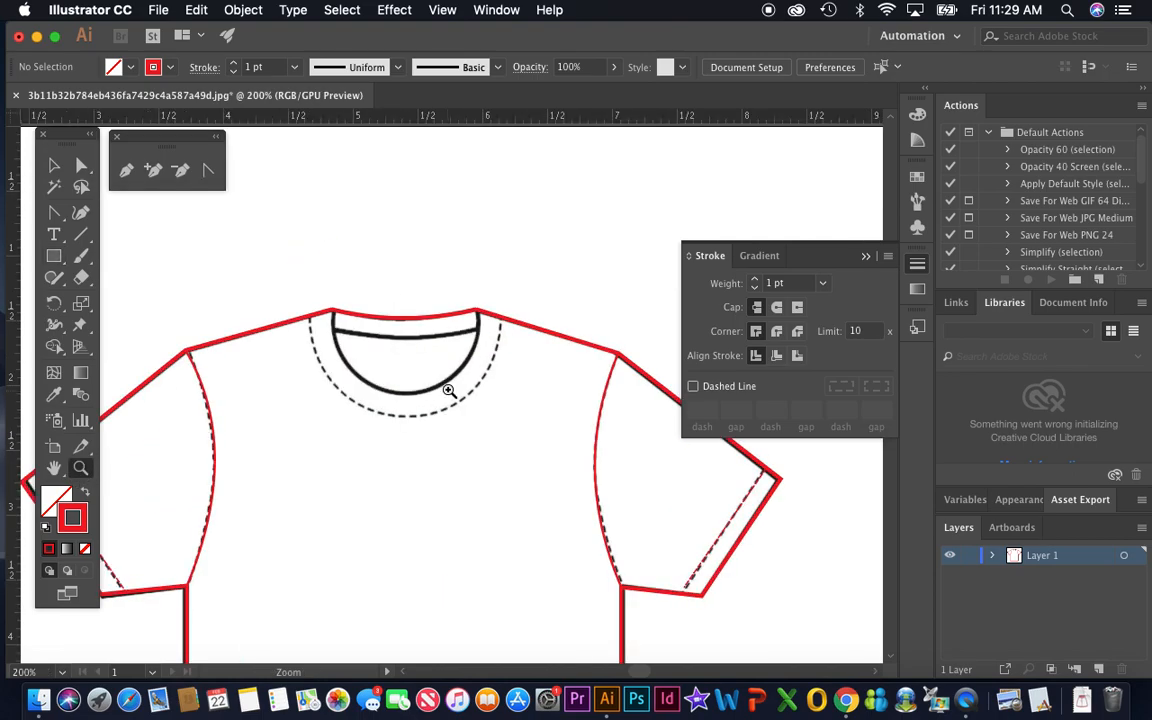
click(440, 379)
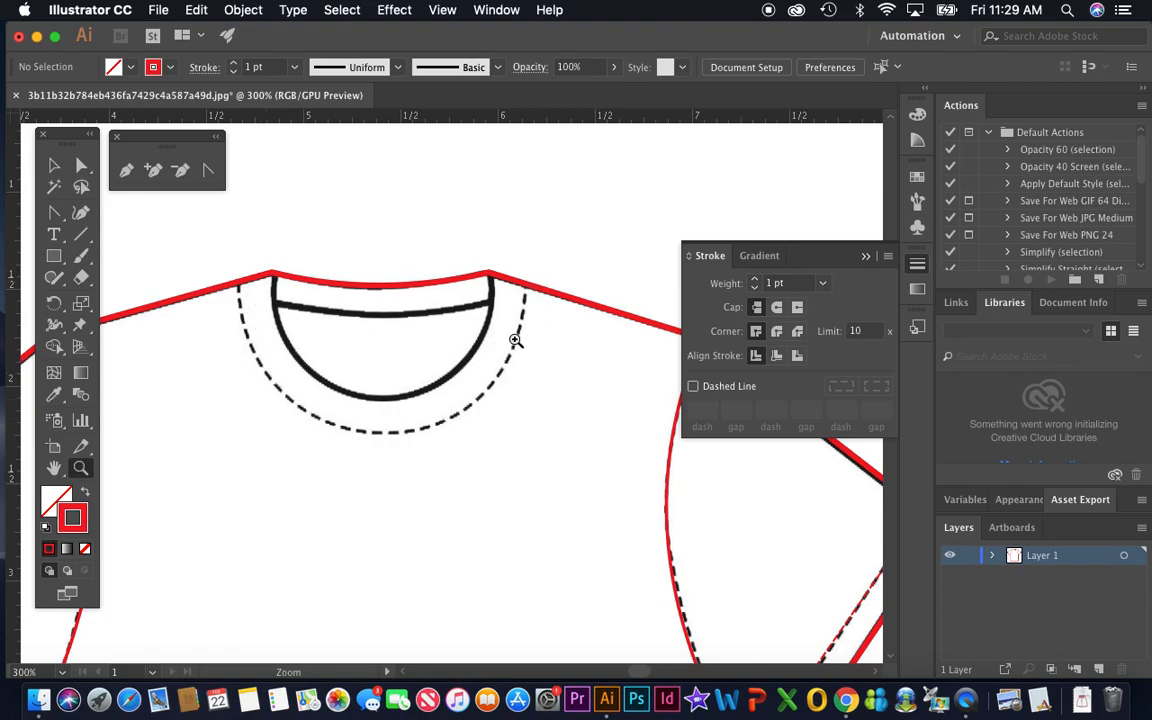
click(54, 256)
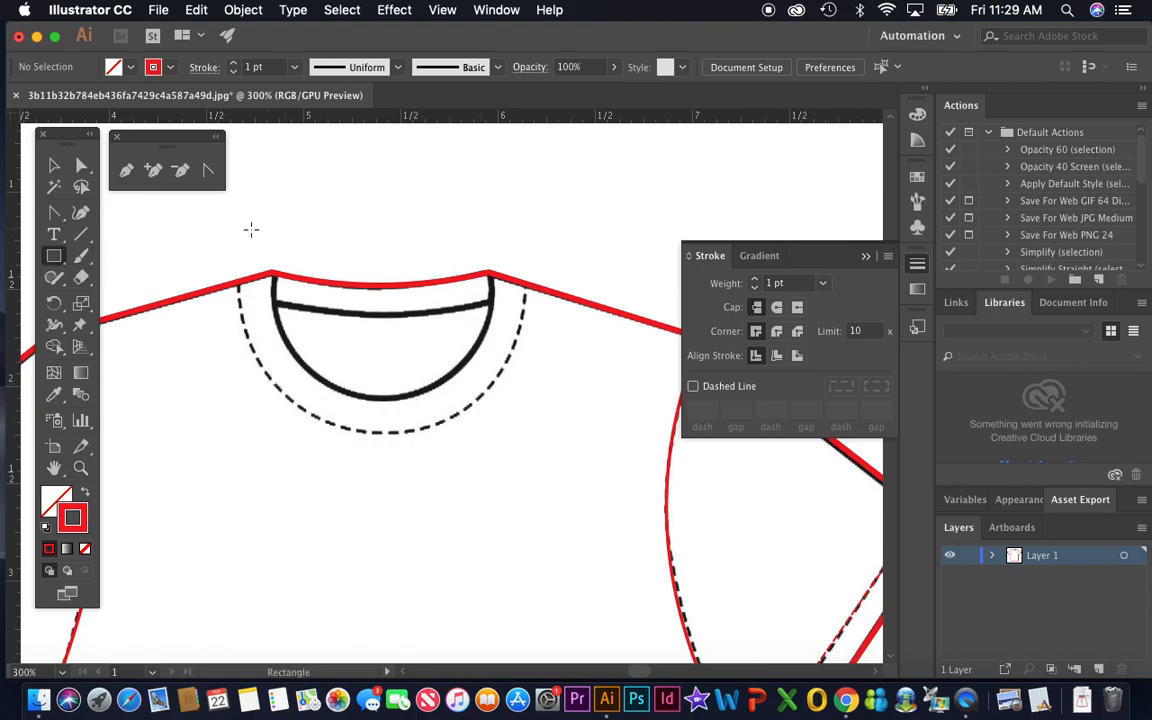
mouse_move(241, 201)
mouse_down()
mouse_move(257, 226)
mouse_move(405, 244)
mouse_move(530, 241)
mouse_up()
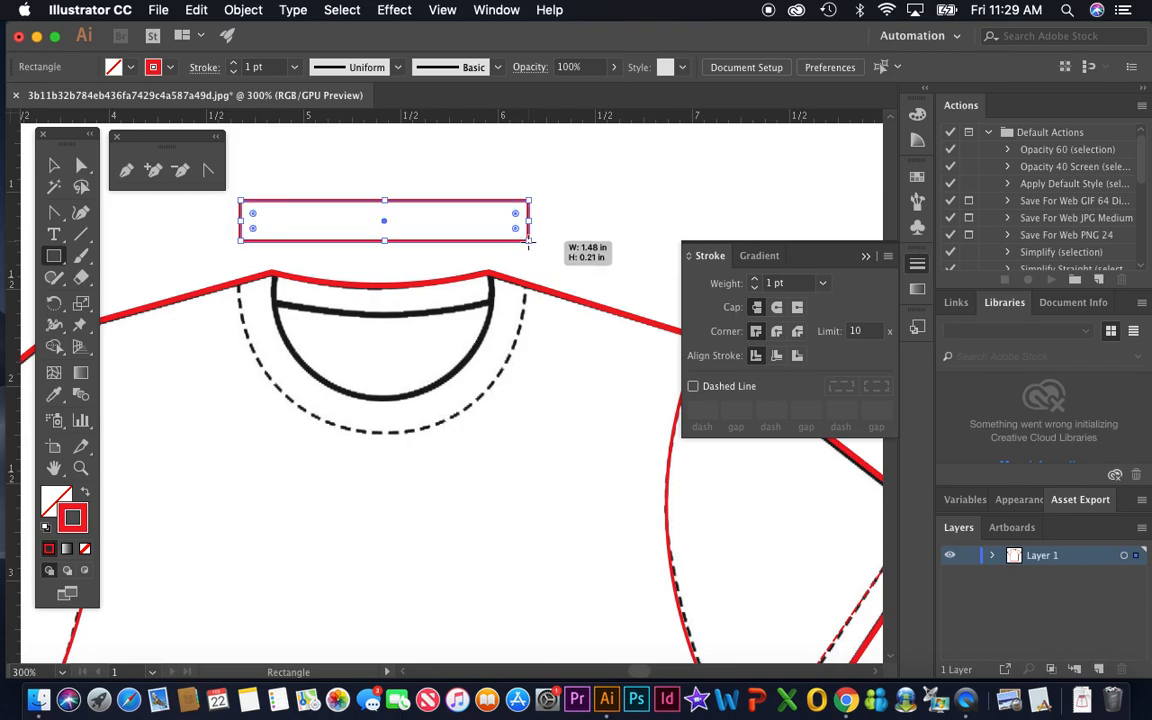
click(54, 165)
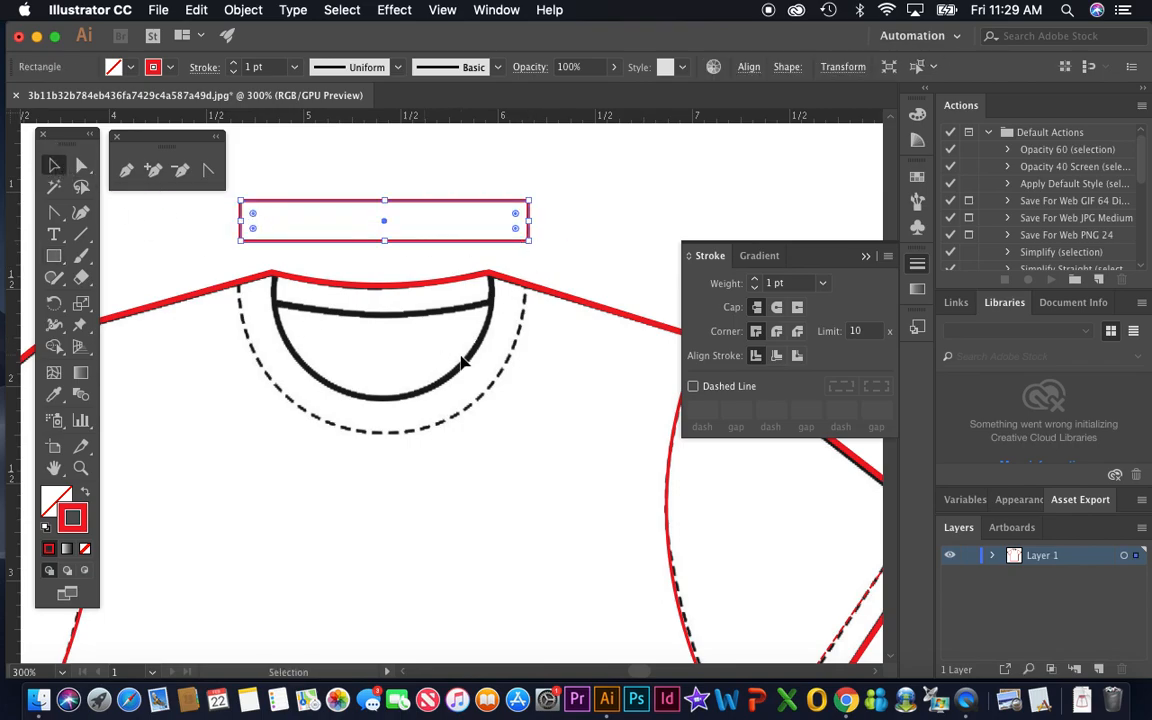
Add anchor points at the middle of the rectangle's upper and lower edges.
click(152, 172)
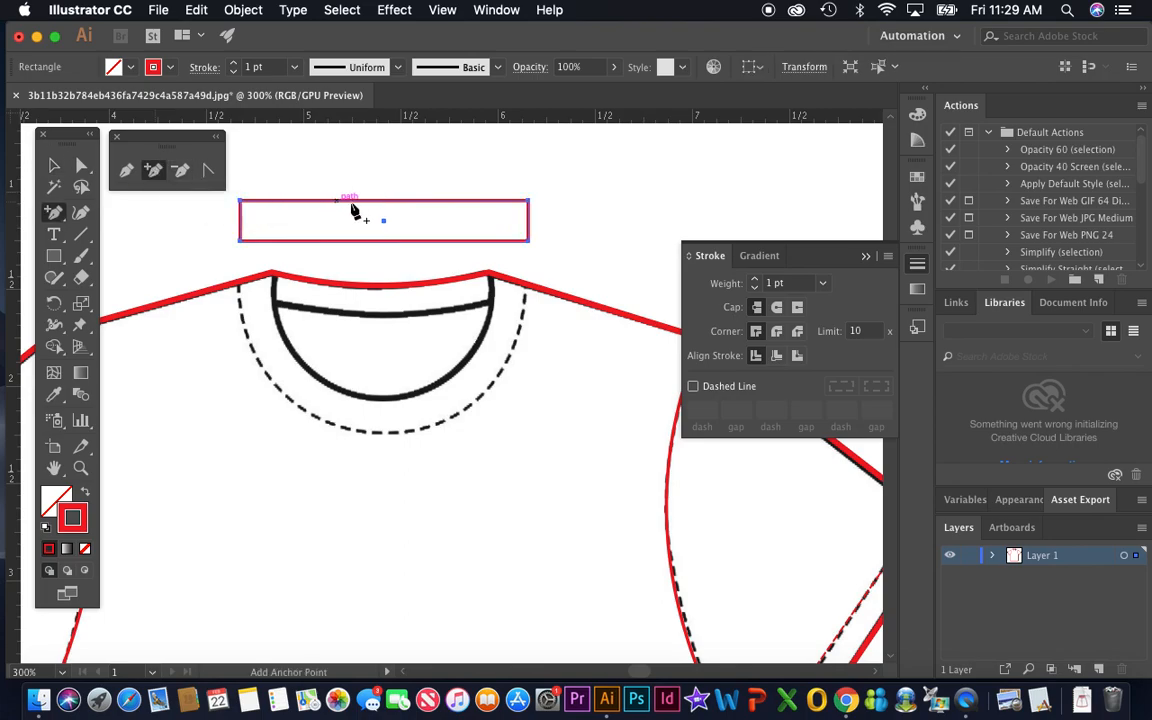
click(385, 201)
click(388, 241)
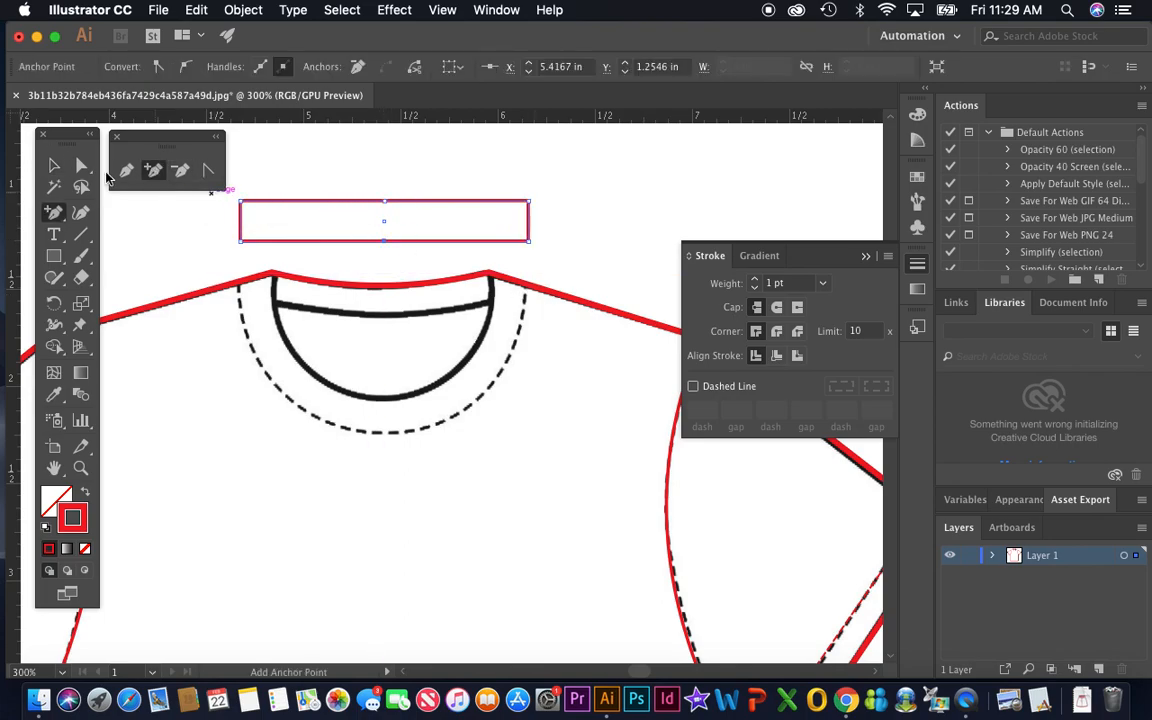
Move the rectangle's lower middle anchor point down to the lowest point of the dashed neckline with Direct Selection.
click(82, 168)
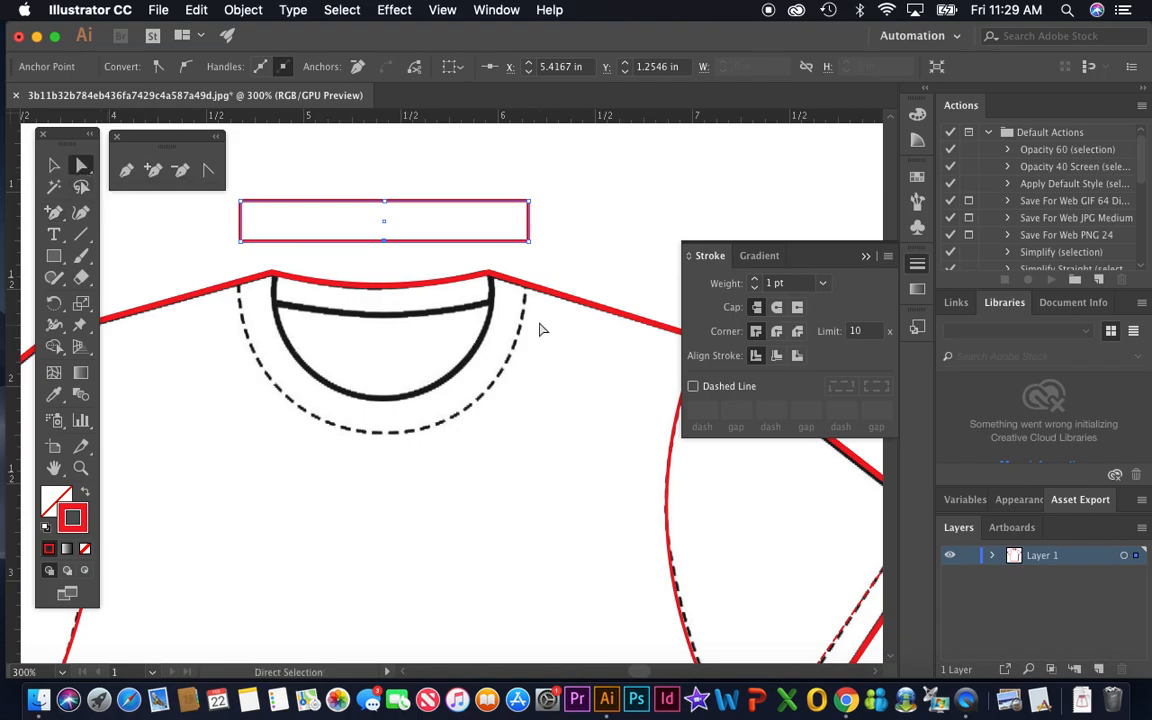
click(391, 257)
drag(384, 241, 379, 432)
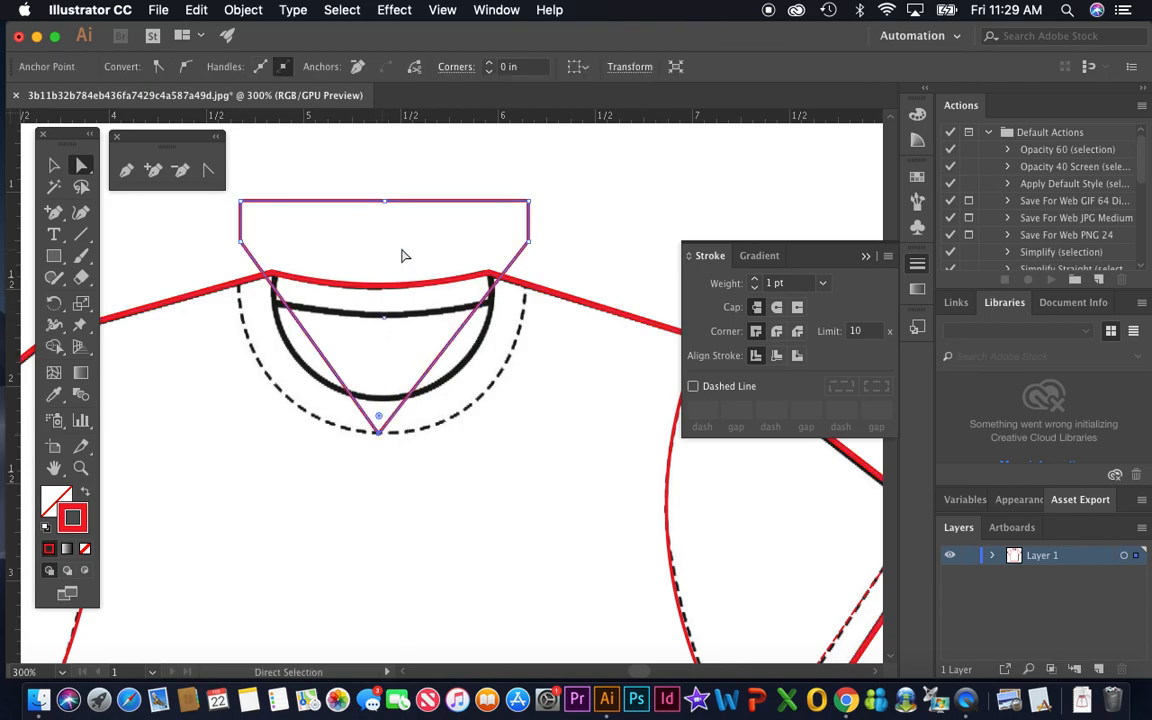
Move the upper middle anchor point to the inner neckline's lowest point and the four corner anchors onto the neckline ends at the shoulder seams.
drag(385, 206, 380, 400)
drag(240, 245, 240, 279)
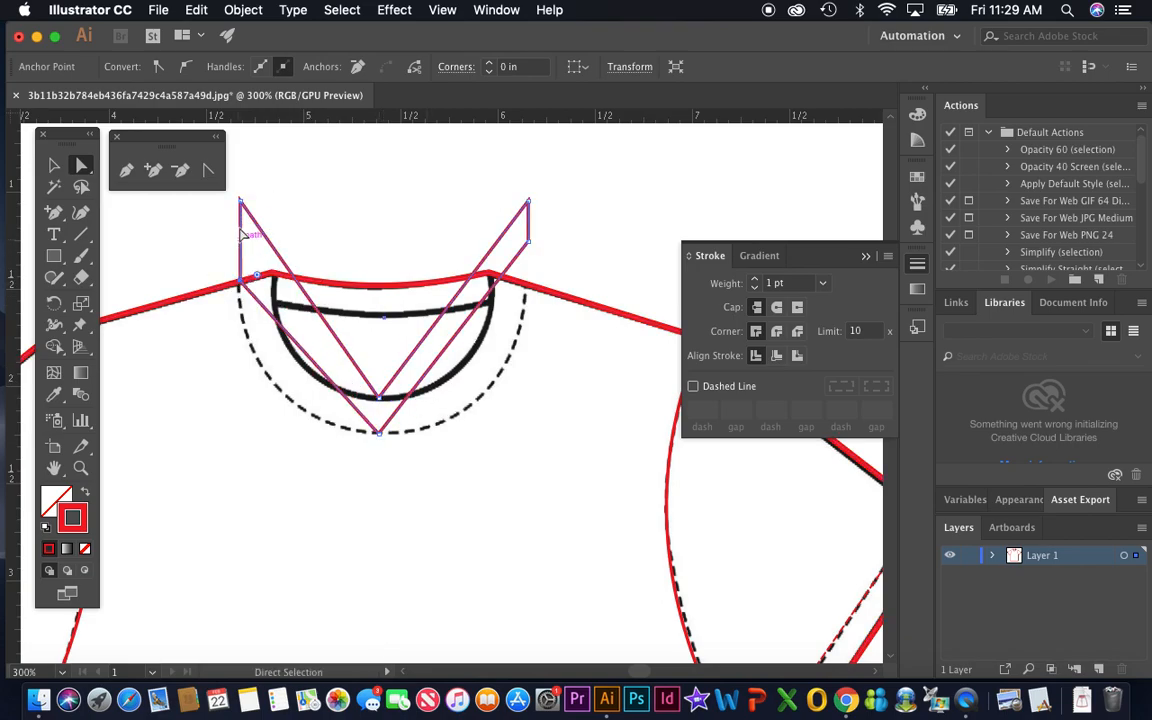
drag(241, 202, 268, 272)
drag(529, 241, 527, 285)
drag(528, 205, 489, 272)
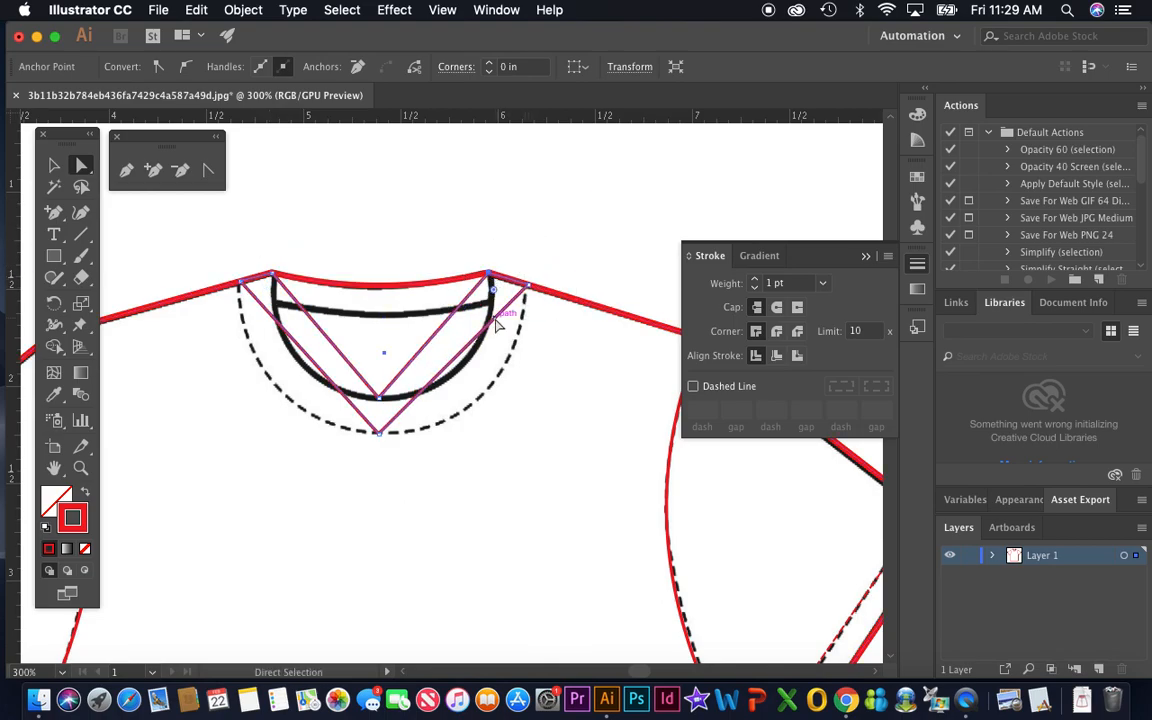
Curve the collar shape's lower and upper middle anchor points with the Anchor Point tool to follow the dashed and solid necklines.
click(208, 170)
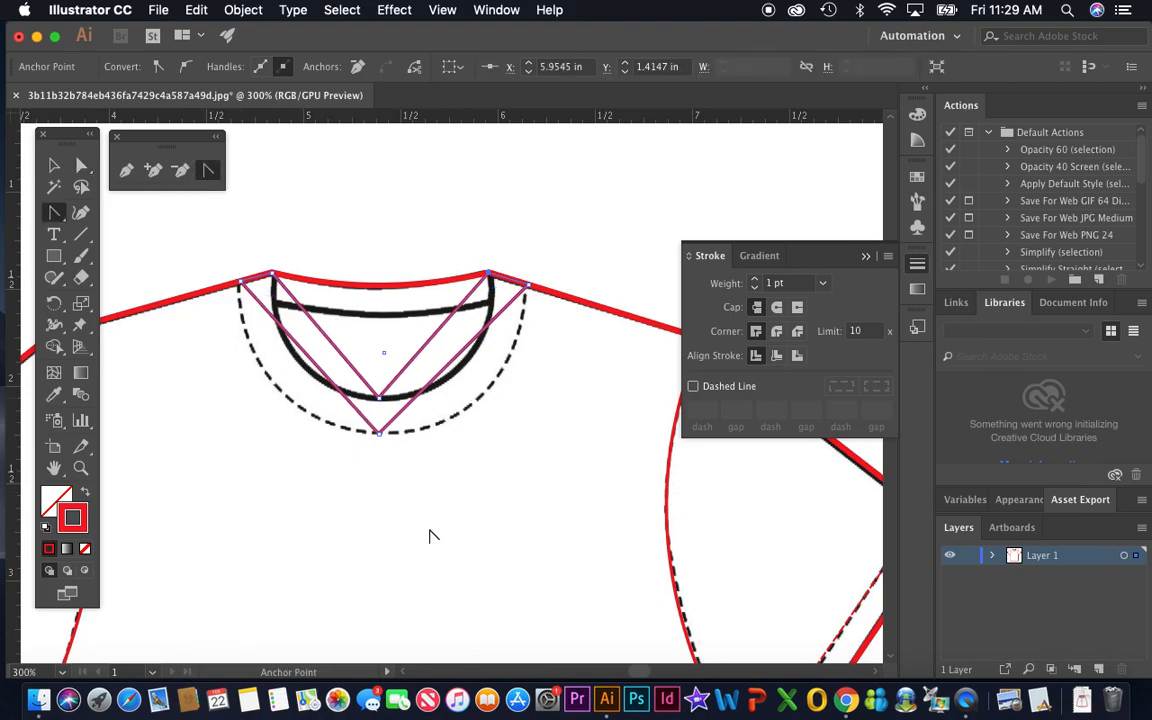
drag(380, 435, 240, 433)
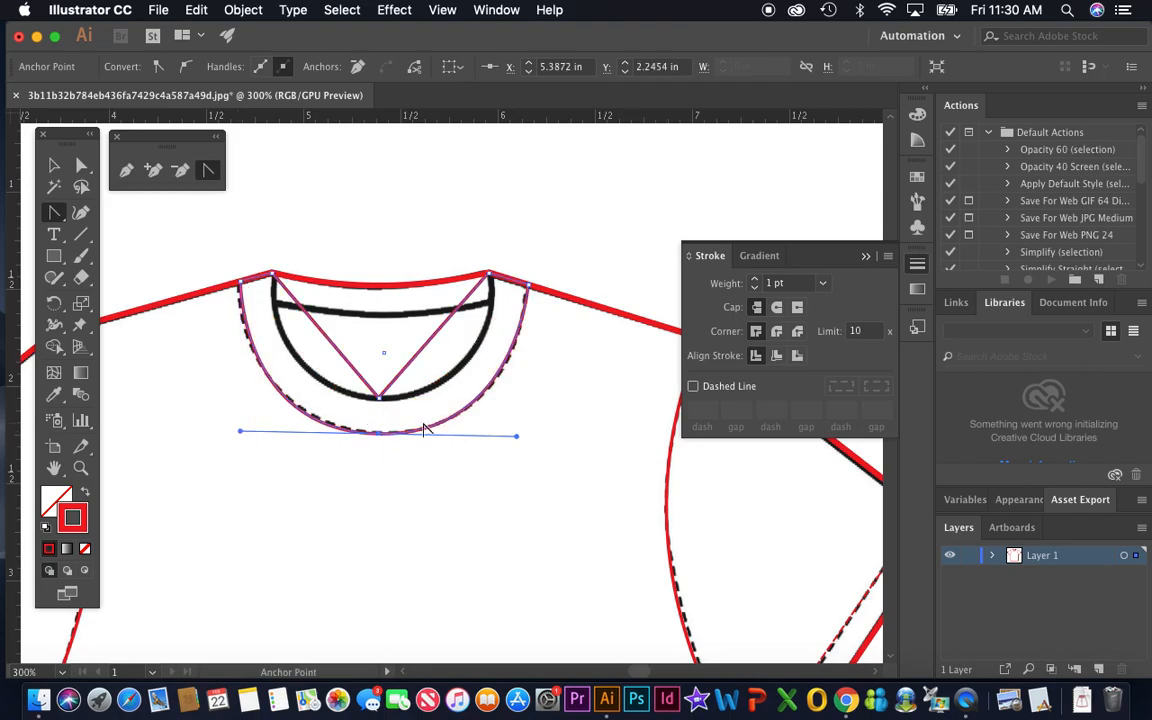
drag(380, 400, 496, 401)
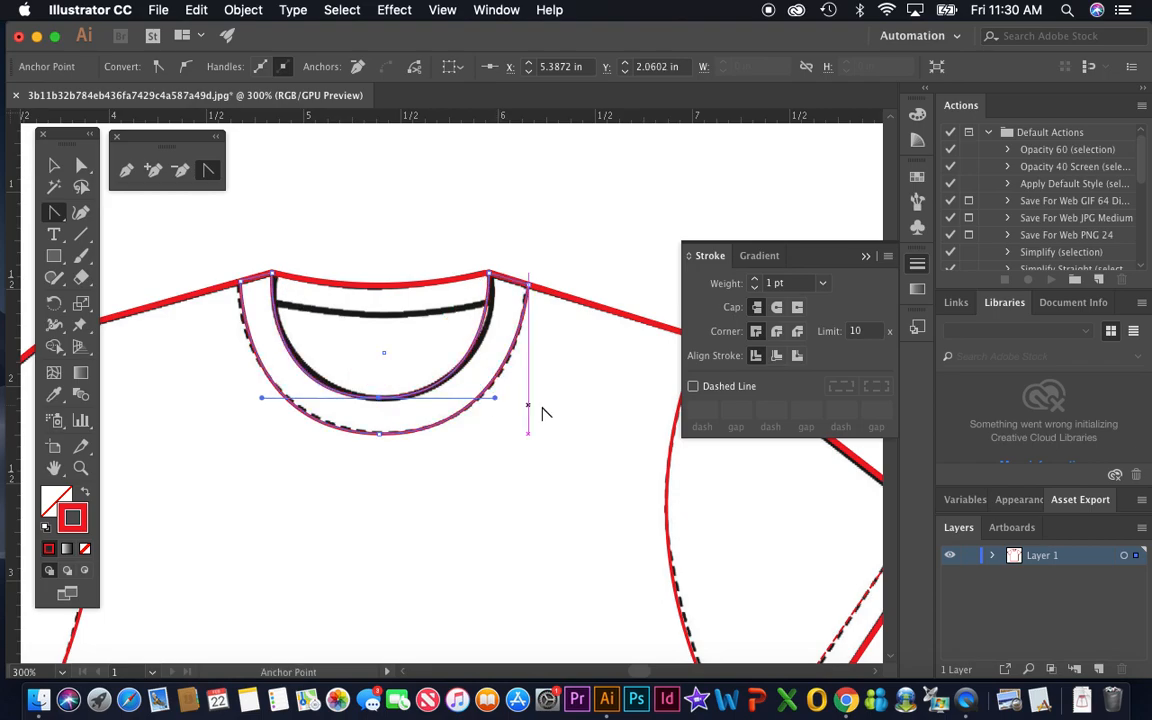
key(v)
click(463, 457)
drag(437, 432, 463, 567)
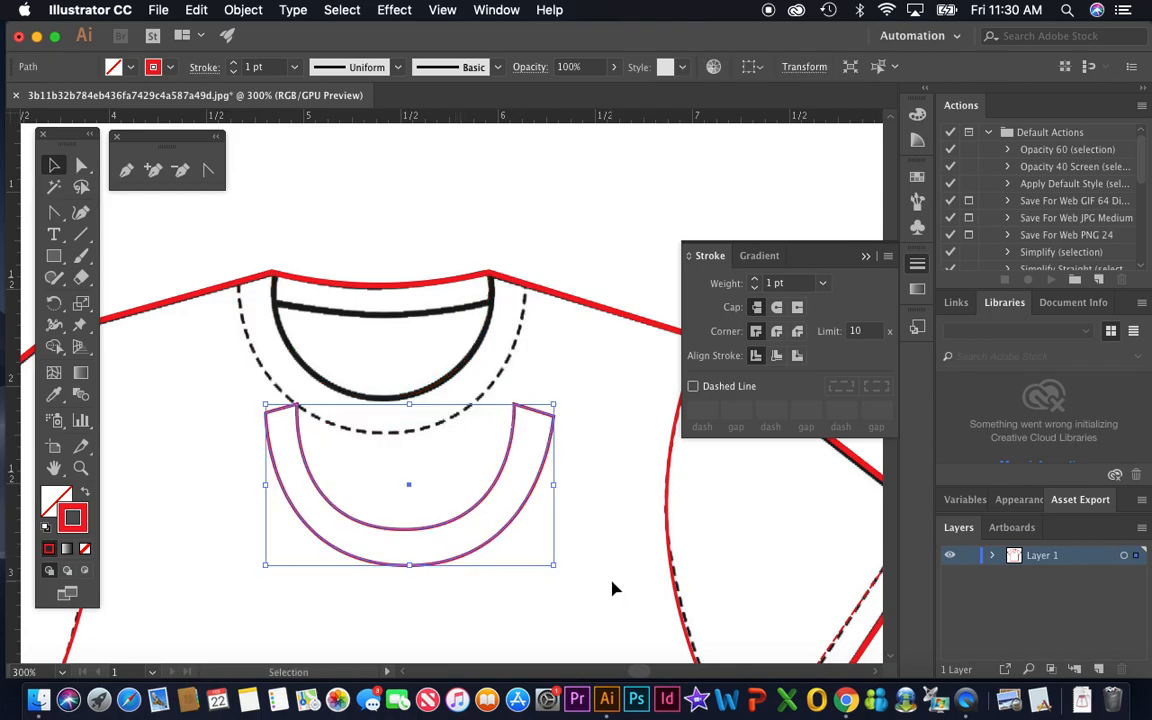
key(super+z)
click(491, 219)
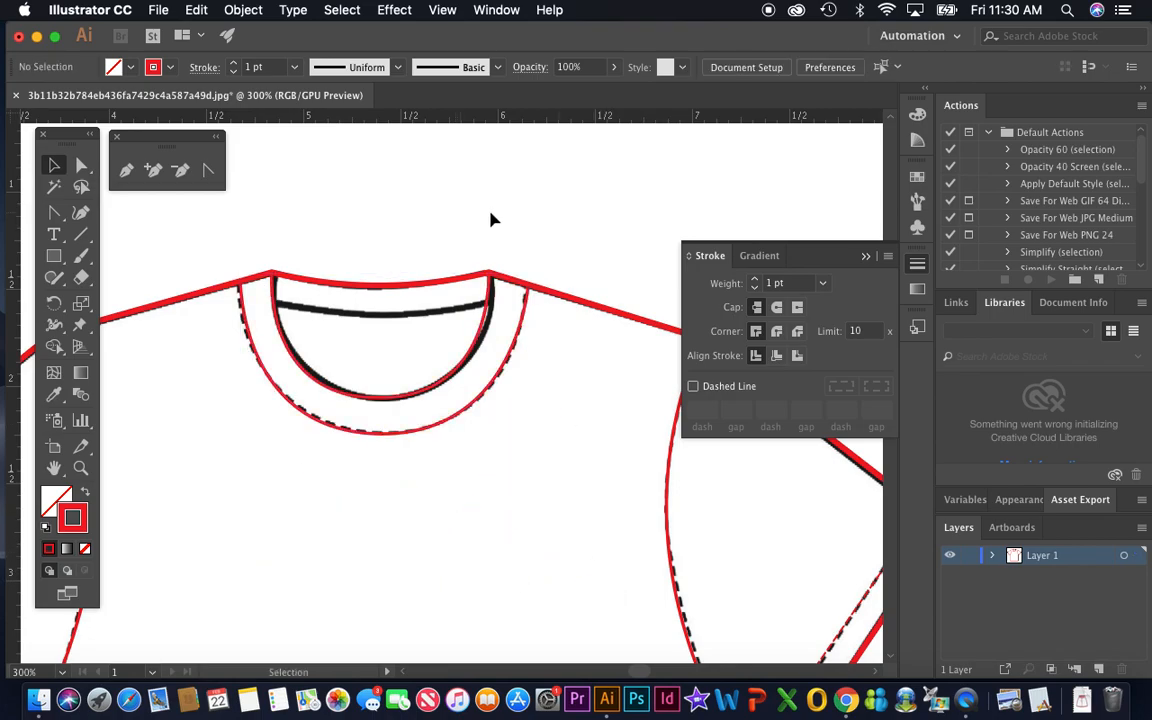
Draw an open V-shaped Pen path from above the left shoulder seam through the middle of the collar band to above the right shoulder seam.
click(126, 170)
click(235, 244)
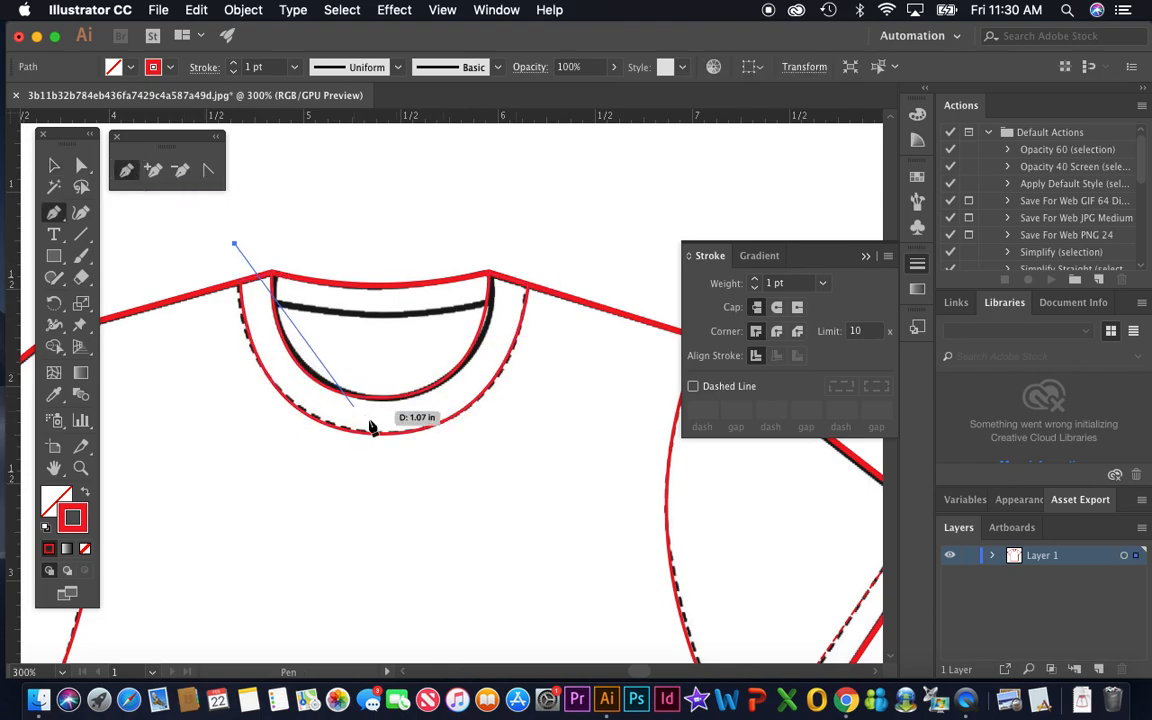
click(375, 413)
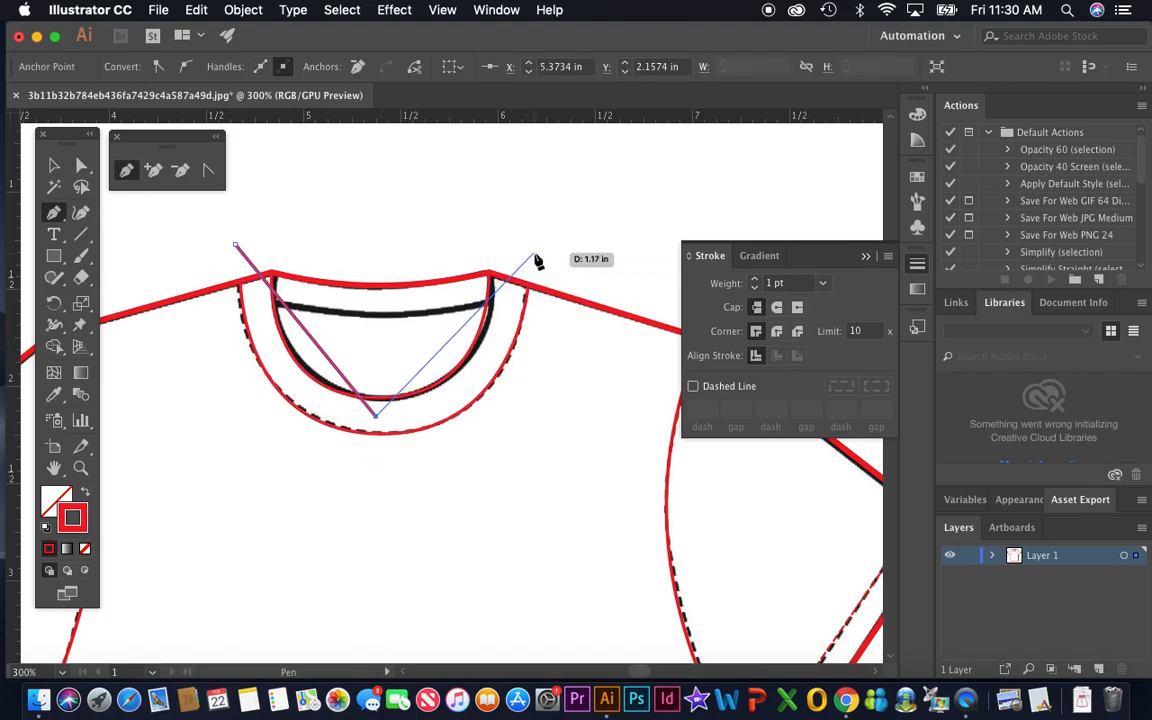
click(536, 250)
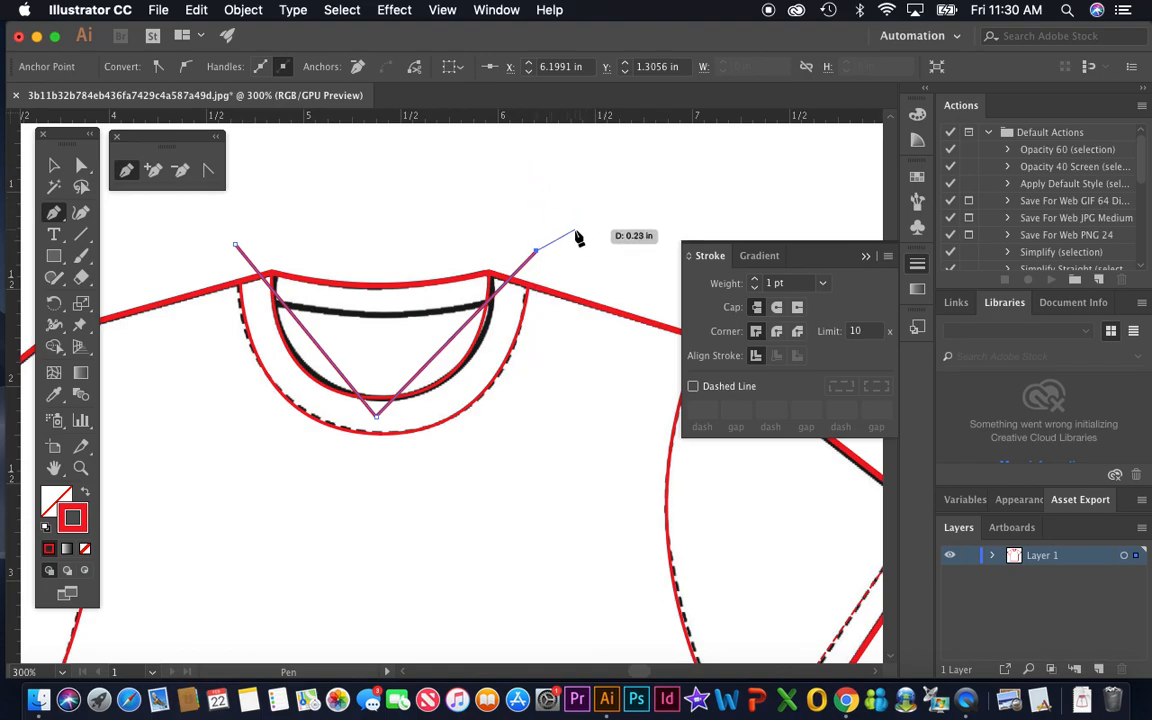
key(Escape)
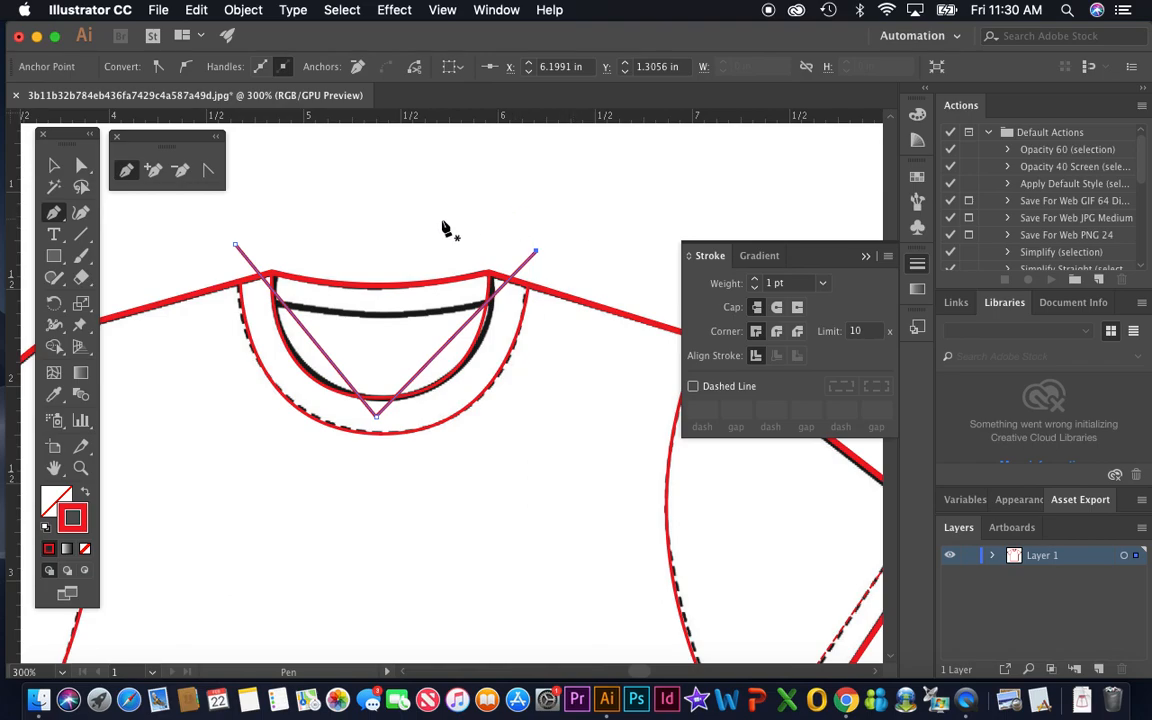
Curve the V path's middle anchor point to follow the collar band and shift its two end points slightly inward.
click(208, 170)
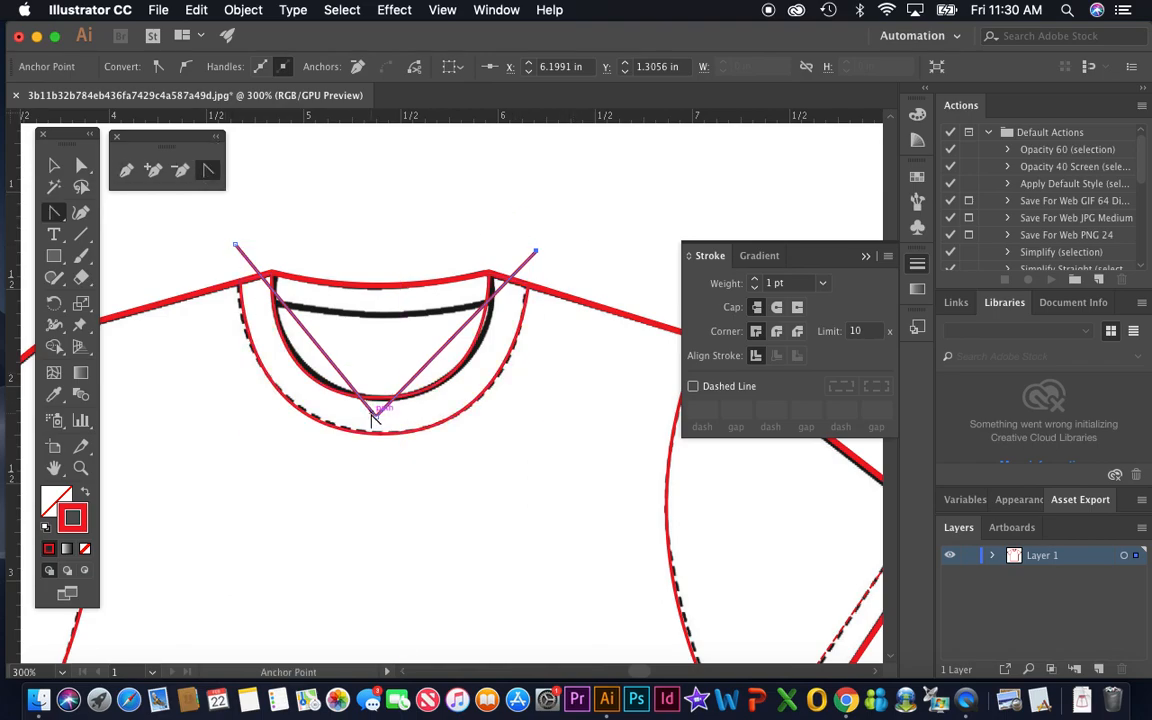
drag(377, 413, 501, 416)
click(81, 165)
drag(235, 244, 251, 244)
drag(537, 256, 520, 255)
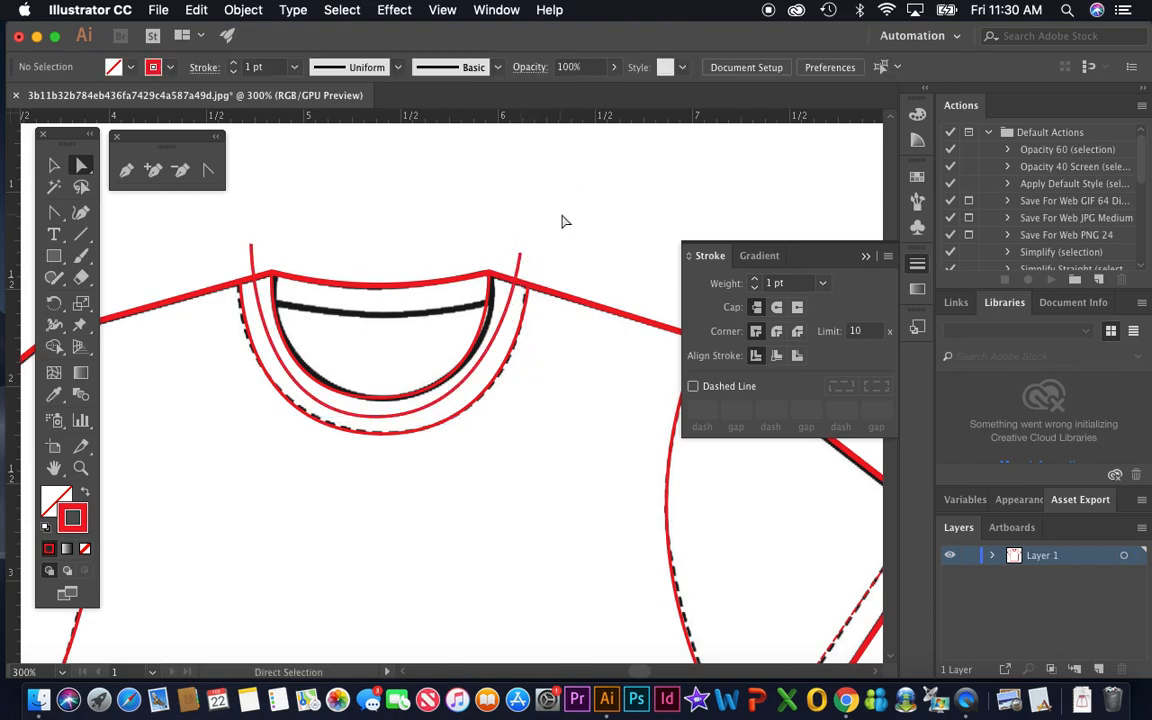
Lengthen both direction handles of the curve's middle anchor point so the path stays centred in the collar band.
click(491, 342)
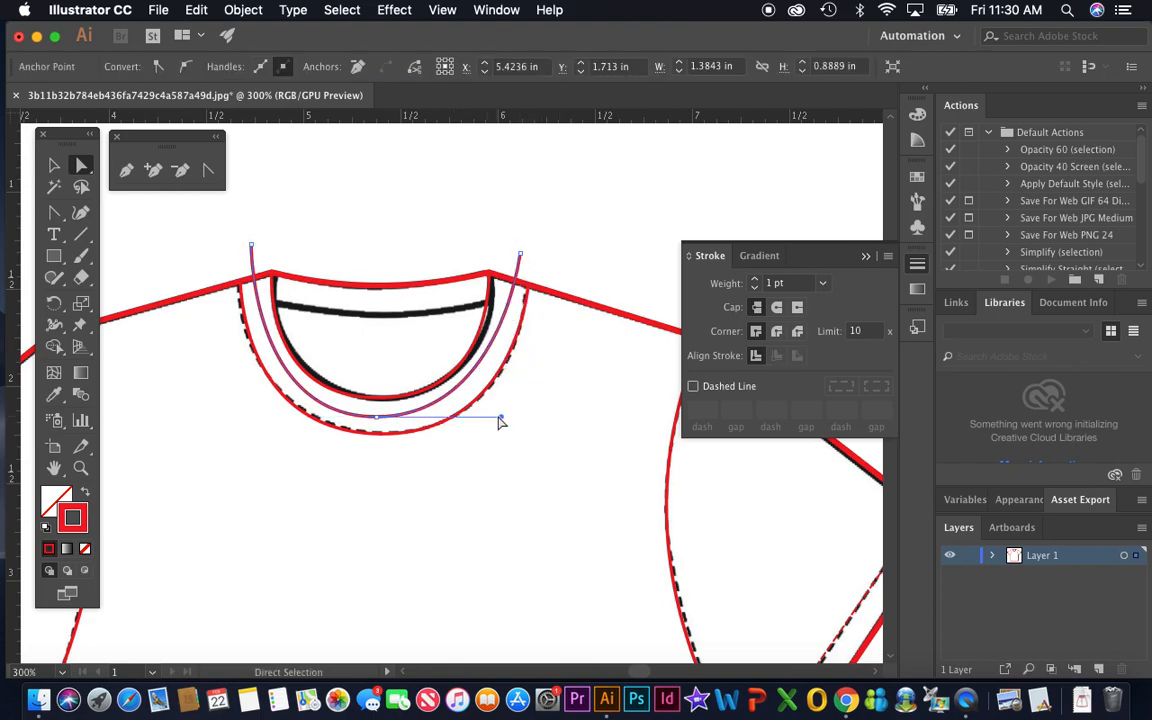
drag(501, 420, 512, 417)
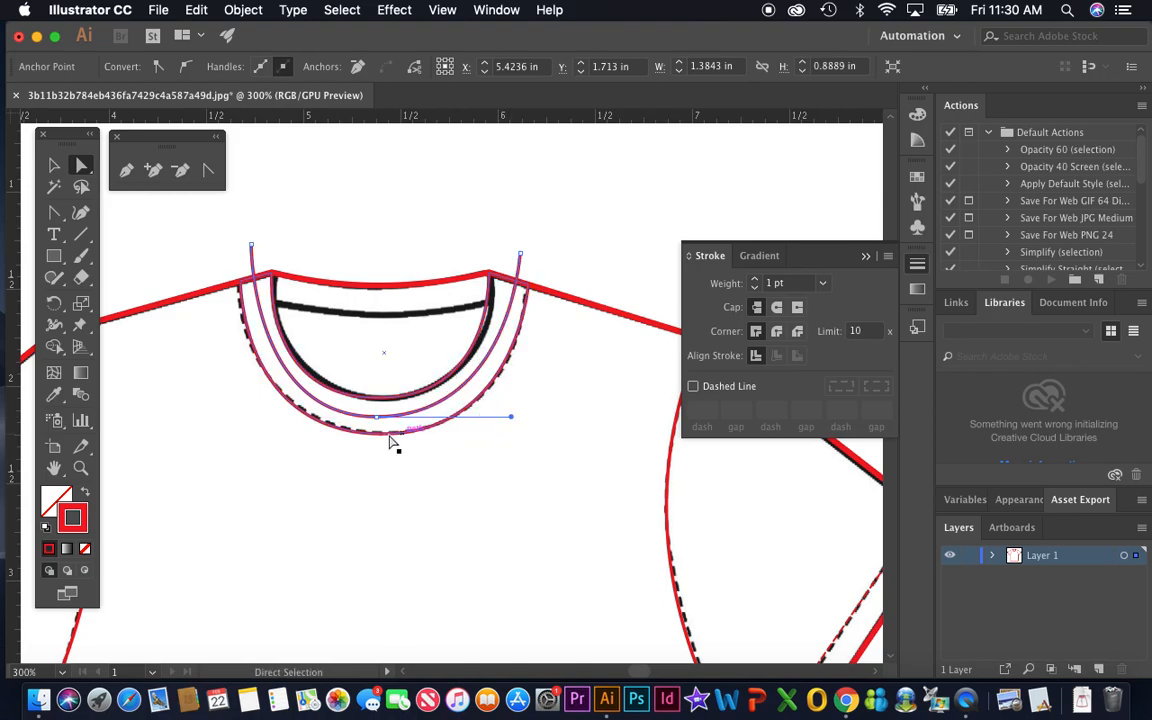
drag(381, 420, 239, 419)
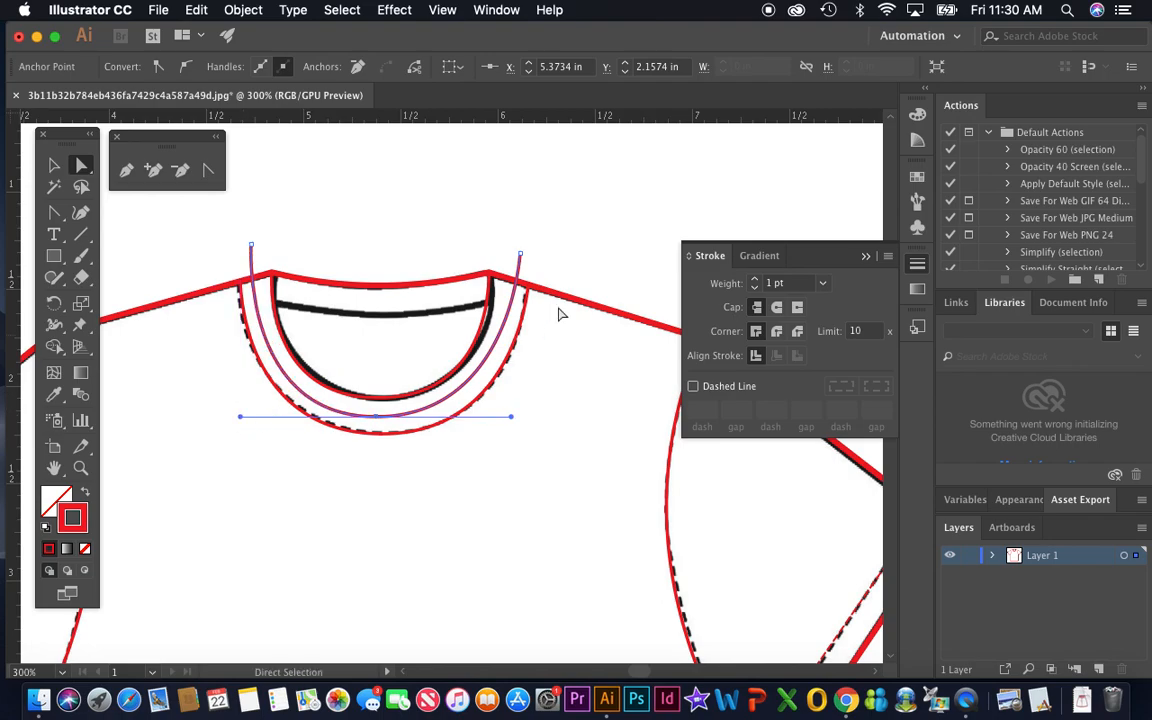
click(54, 165)
click(555, 225)
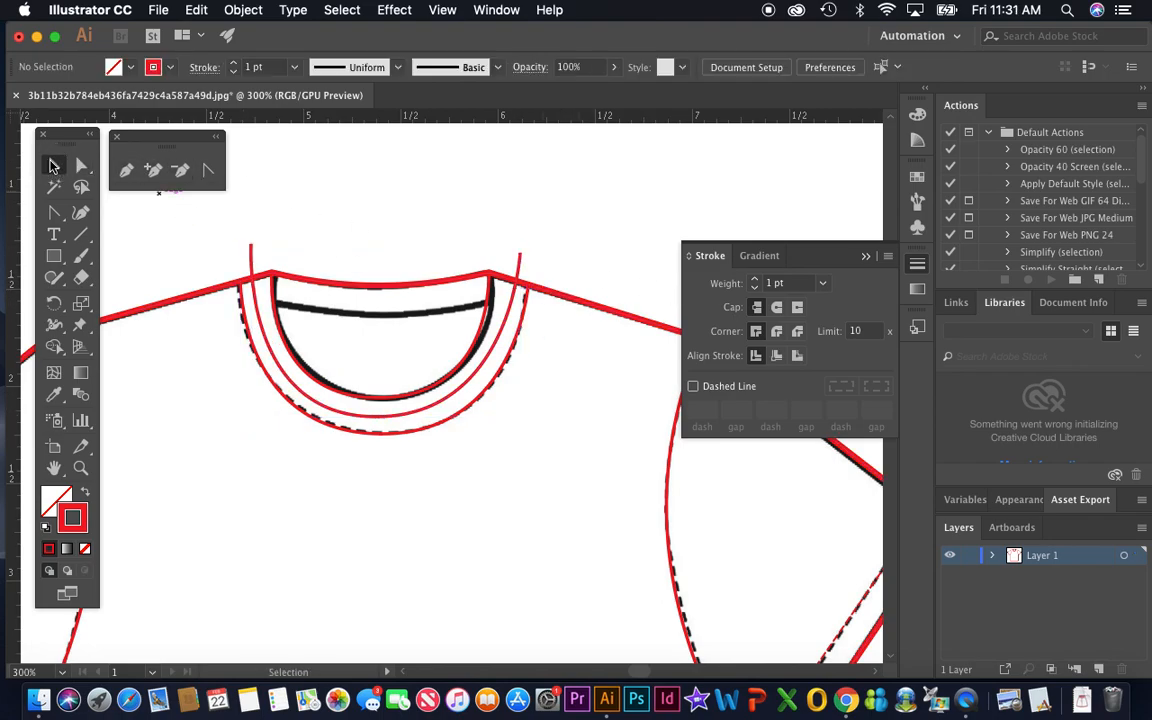
Make the centre curve a dashed line with a 1 pt dash and a 1 pt gap.
click(478, 388)
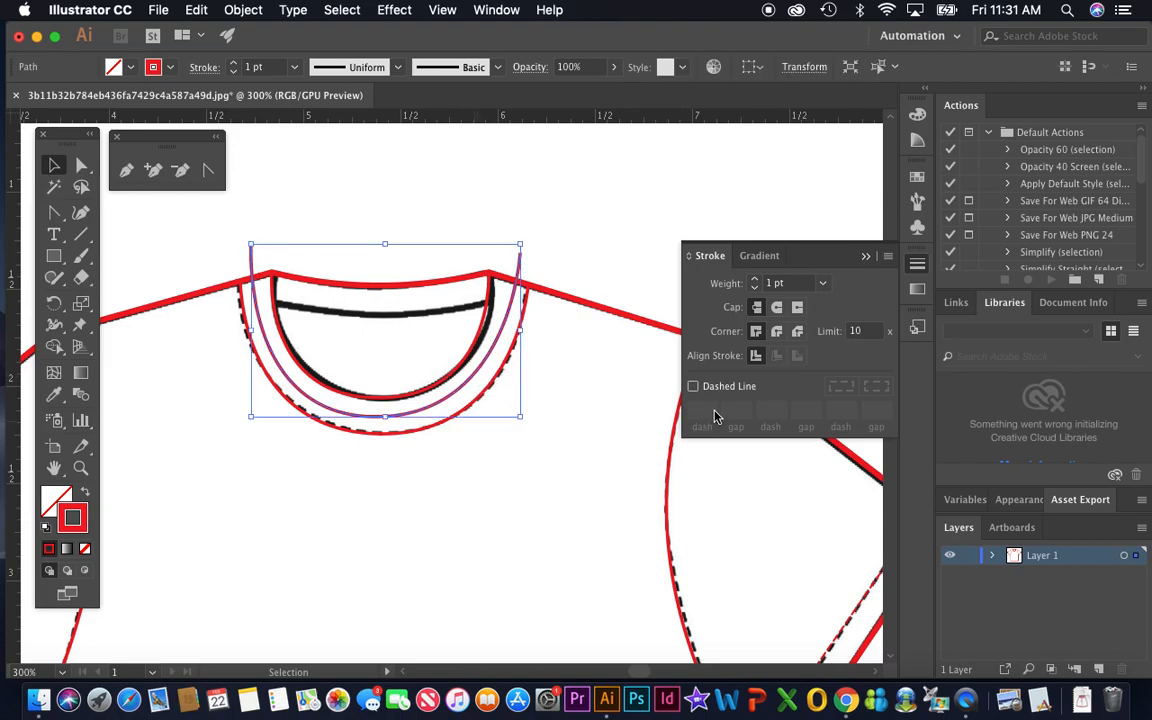
click(693, 387)
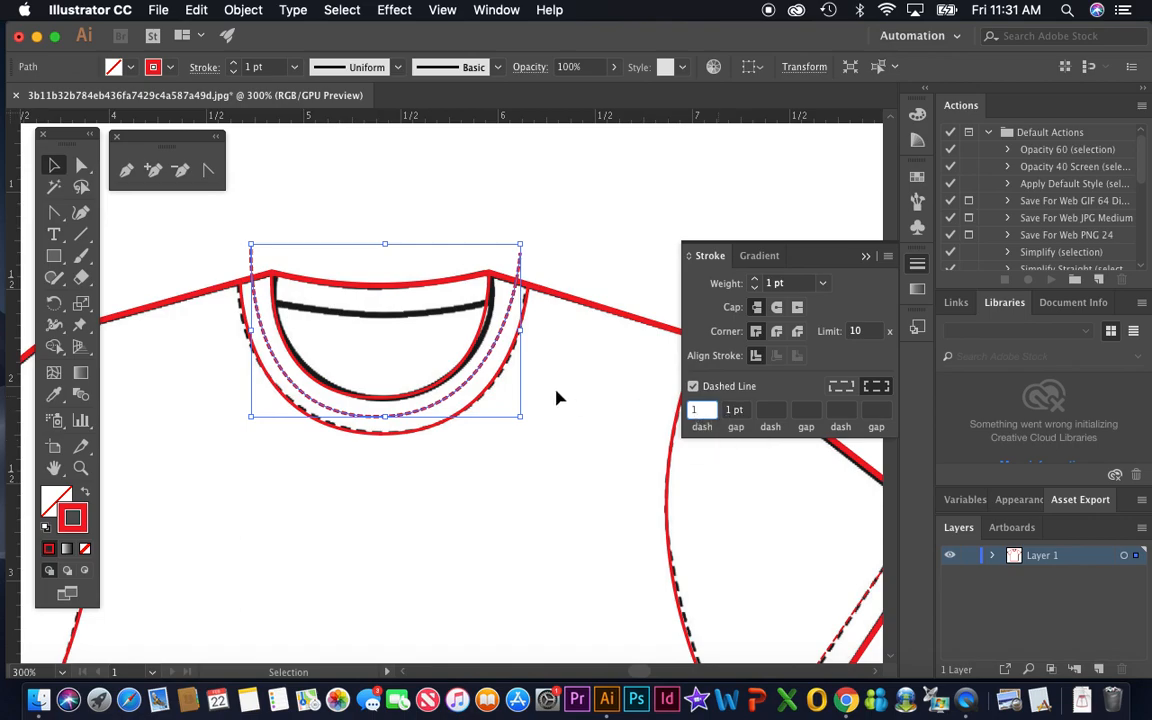
click(505, 372)
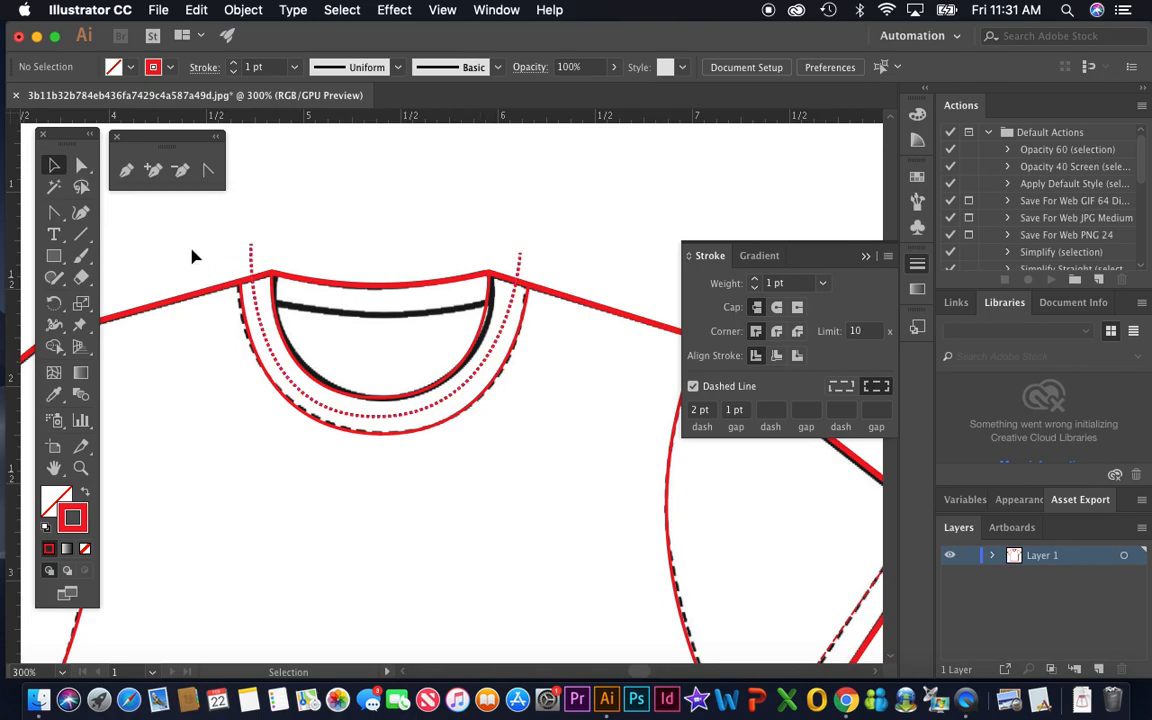
click(458, 393)
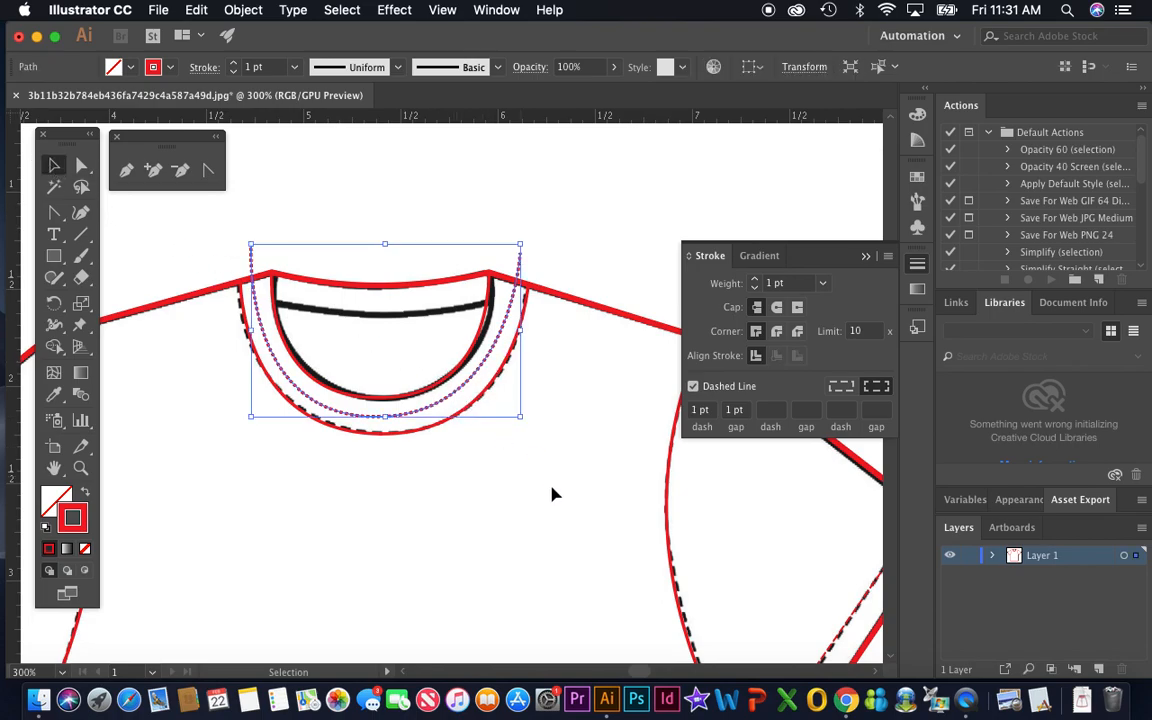
Increase the dashed curve's stroke weight until its dashes form ribbing wider than the whole collar band.
click(755, 283)
click(755, 283)
click(755, 283)
click(755, 283)
click(755, 283)
click(755, 283)
click(755, 283)
click(755, 283)
click(755, 283)
click(755, 283)
click(755, 283)
click(755, 283)
click(755, 283)
click(581, 418)
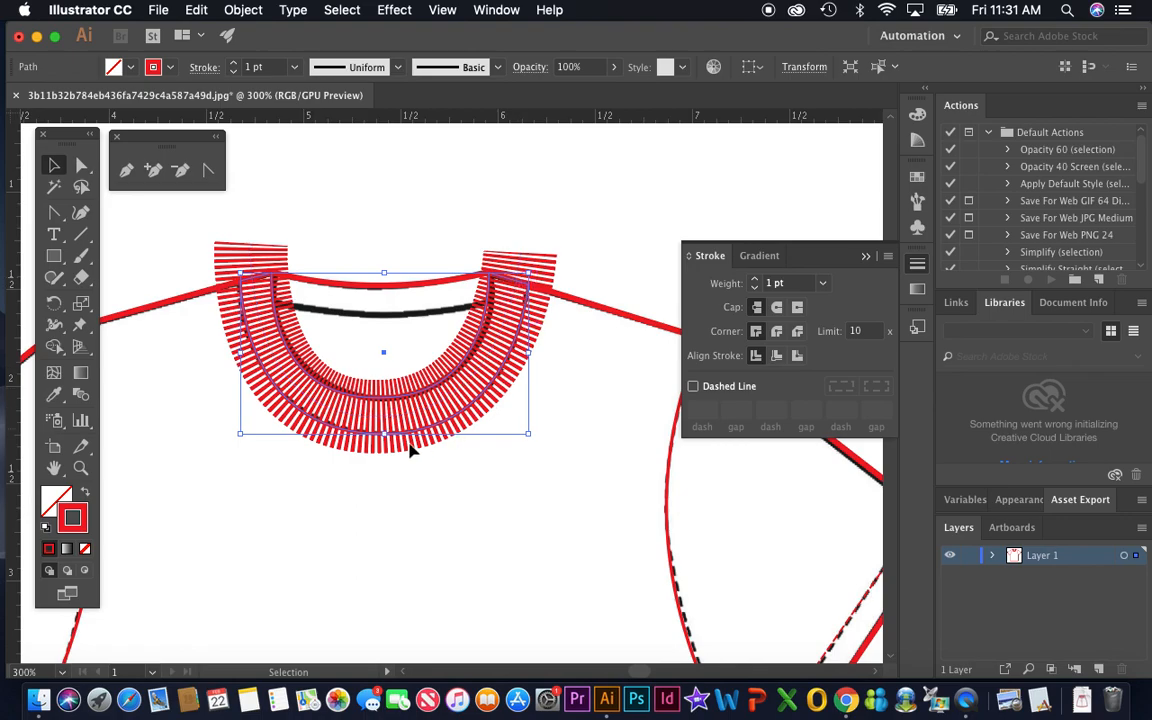
Bring the collar shape to the front of the ribbing.
click(242, 10)
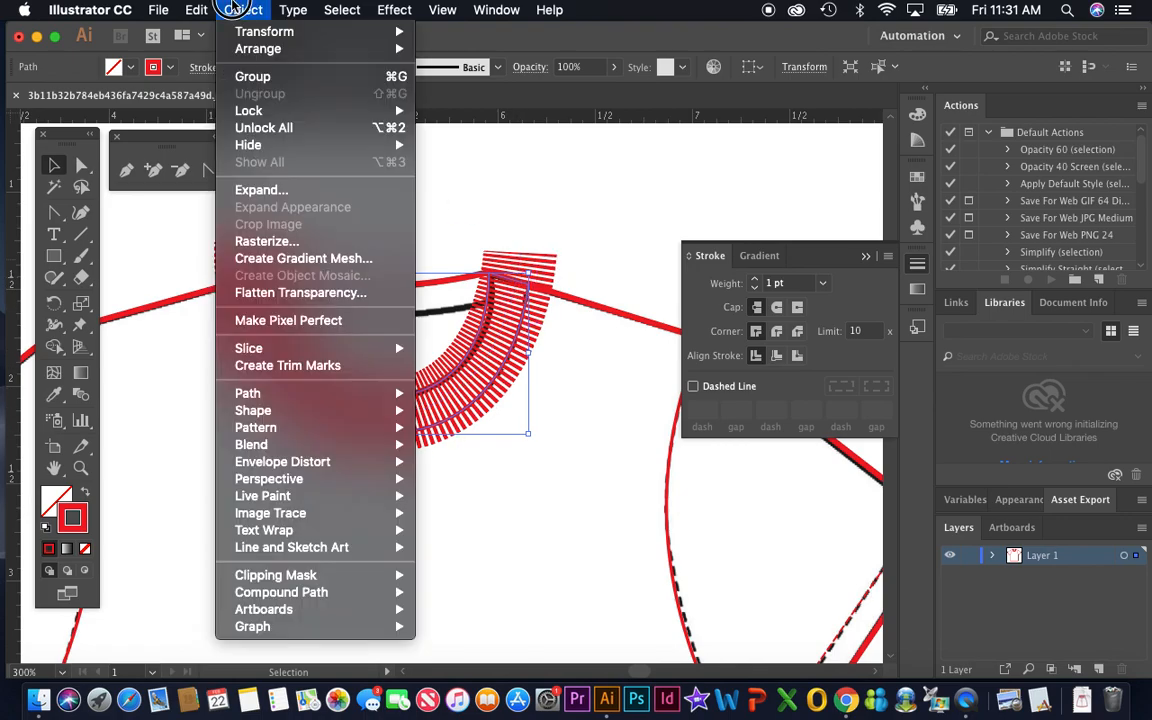
mouse_move(258, 48)
click(460, 45)
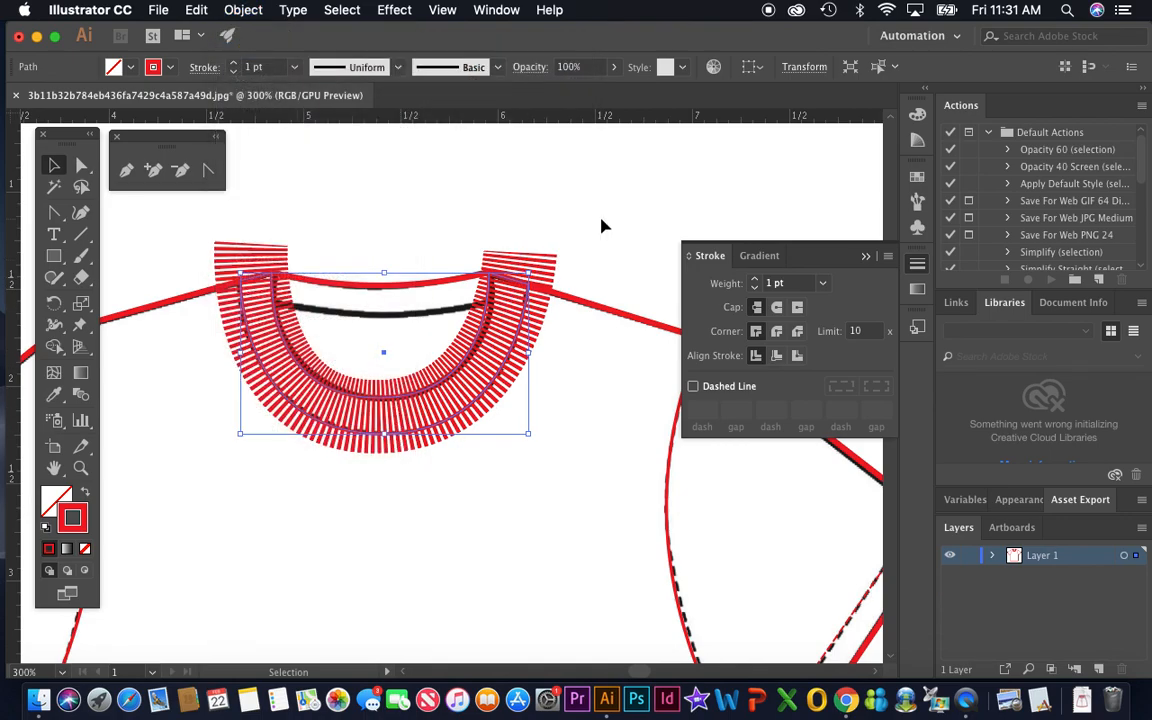
click(600, 226)
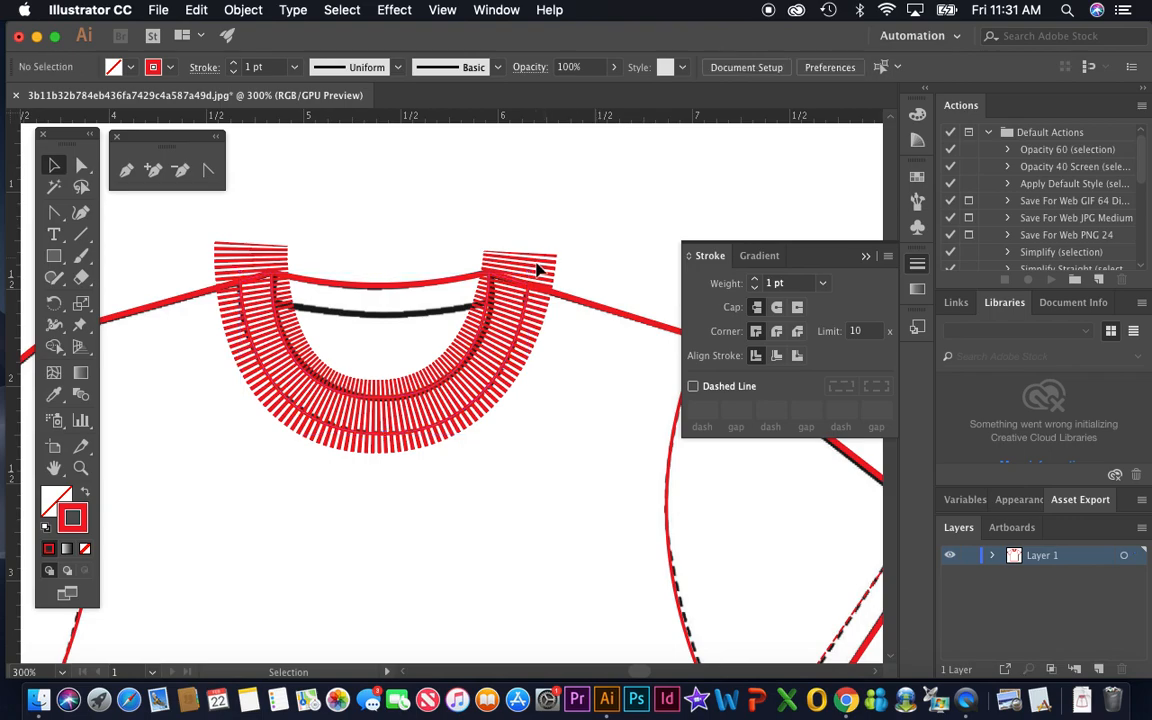
Select the collar shape together with the ribbed curve and make a clipping mask from them.
click(515, 357)
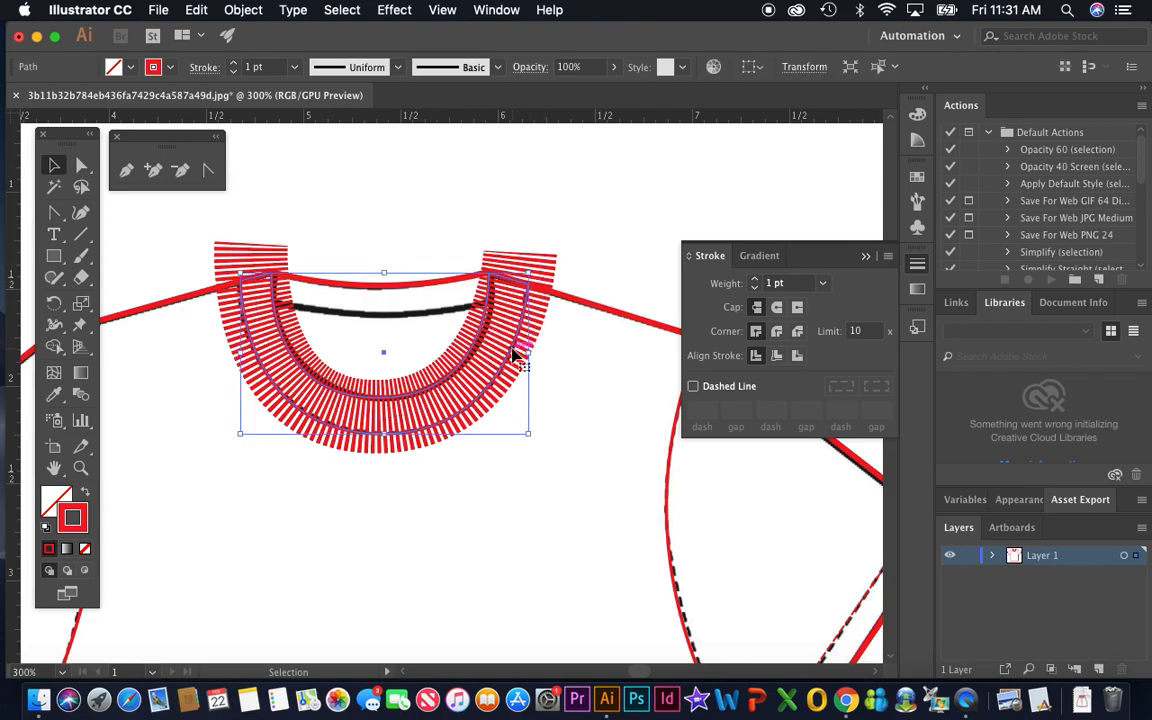
shift+click(496, 343)
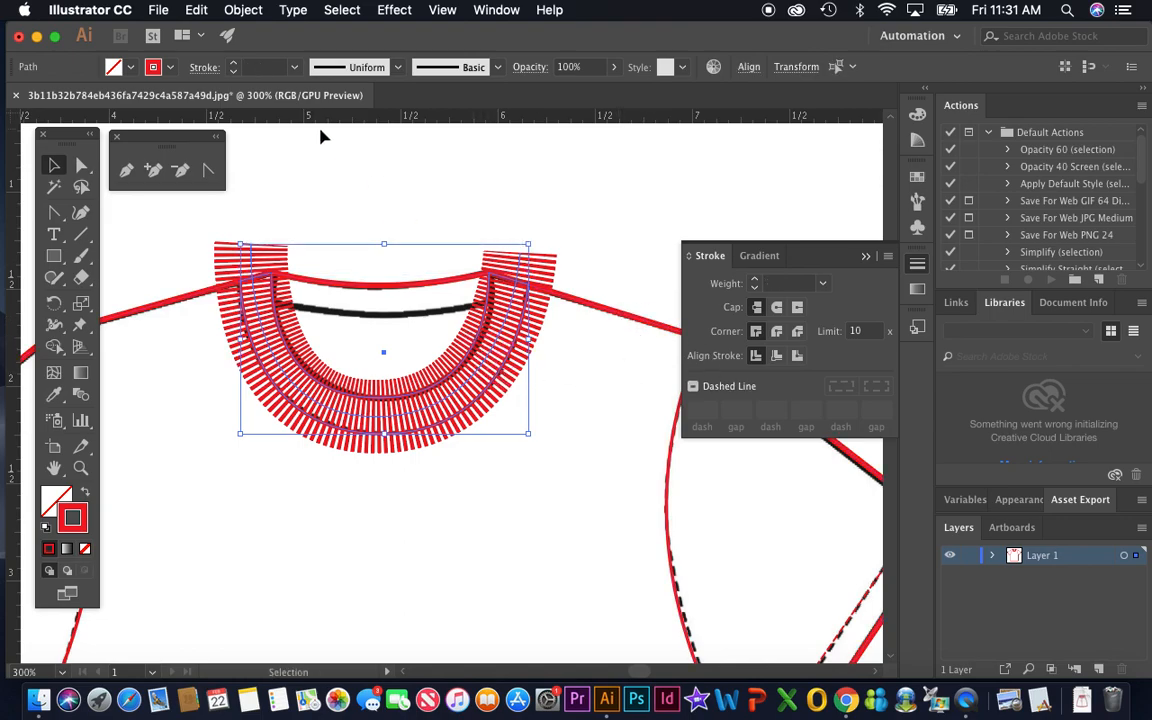
click(236, 10)
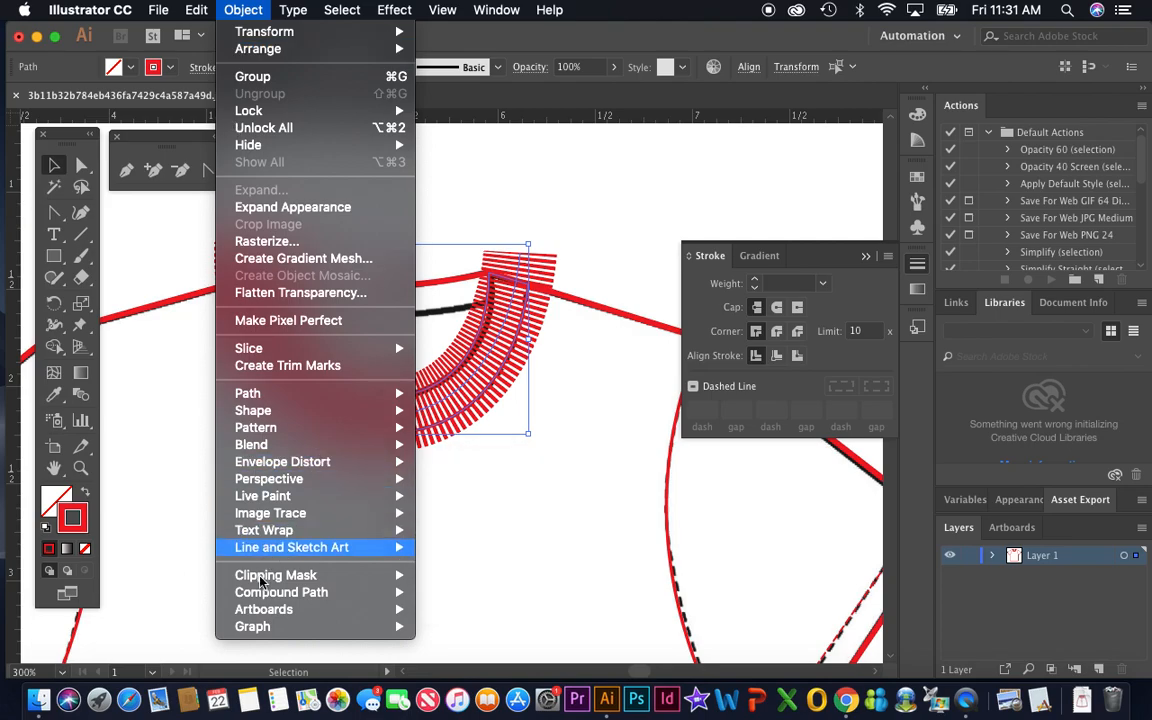
mouse_move(260, 580)
click(450, 575)
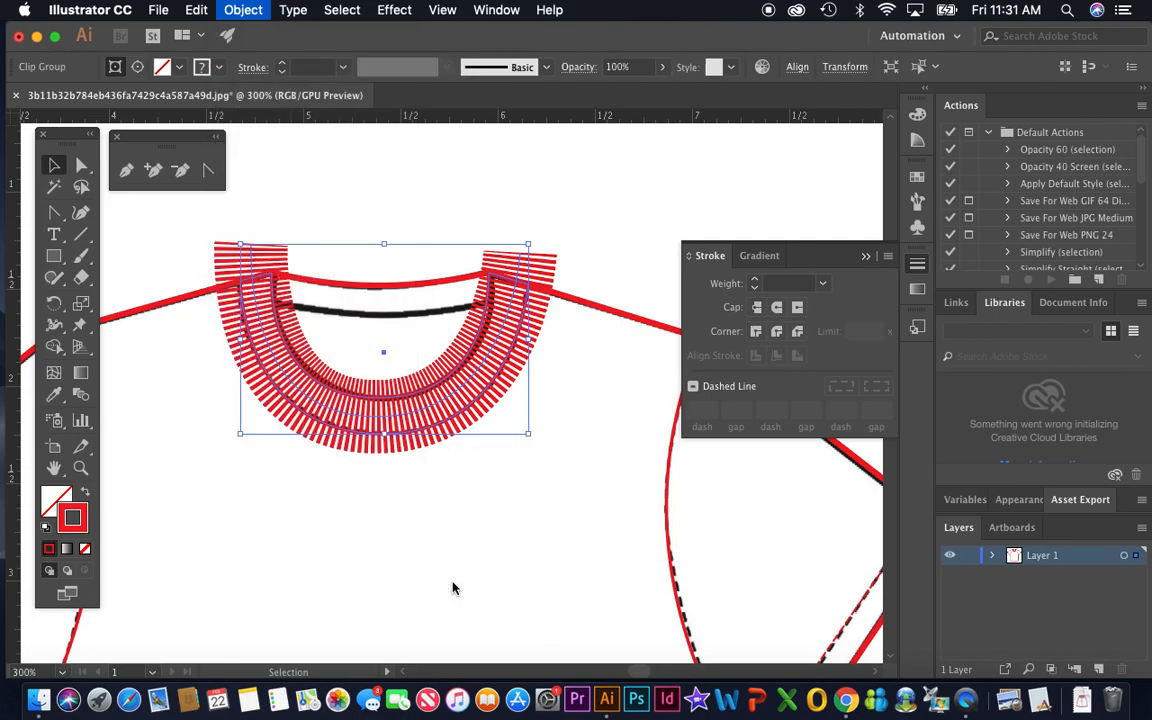
Move the clipped ribbed collar down below the template's neckline.
click(583, 388)
drag(489, 365, 505, 491)
click(598, 496)
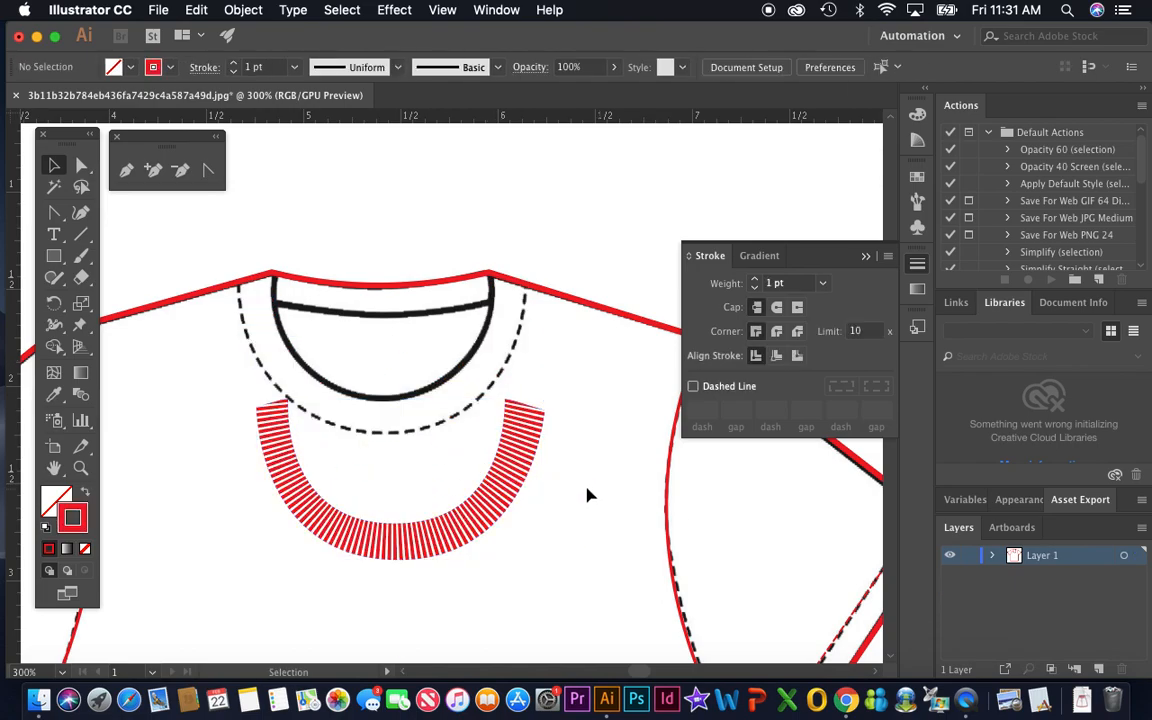
click(520, 465)
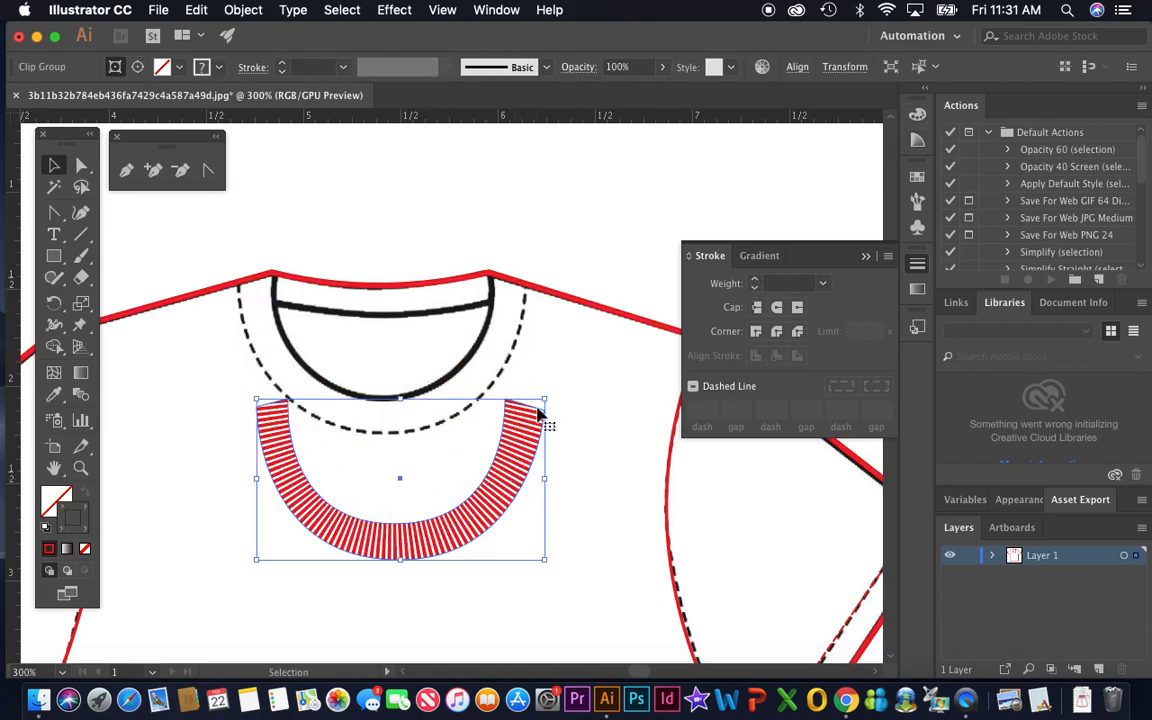
click(630, 470)
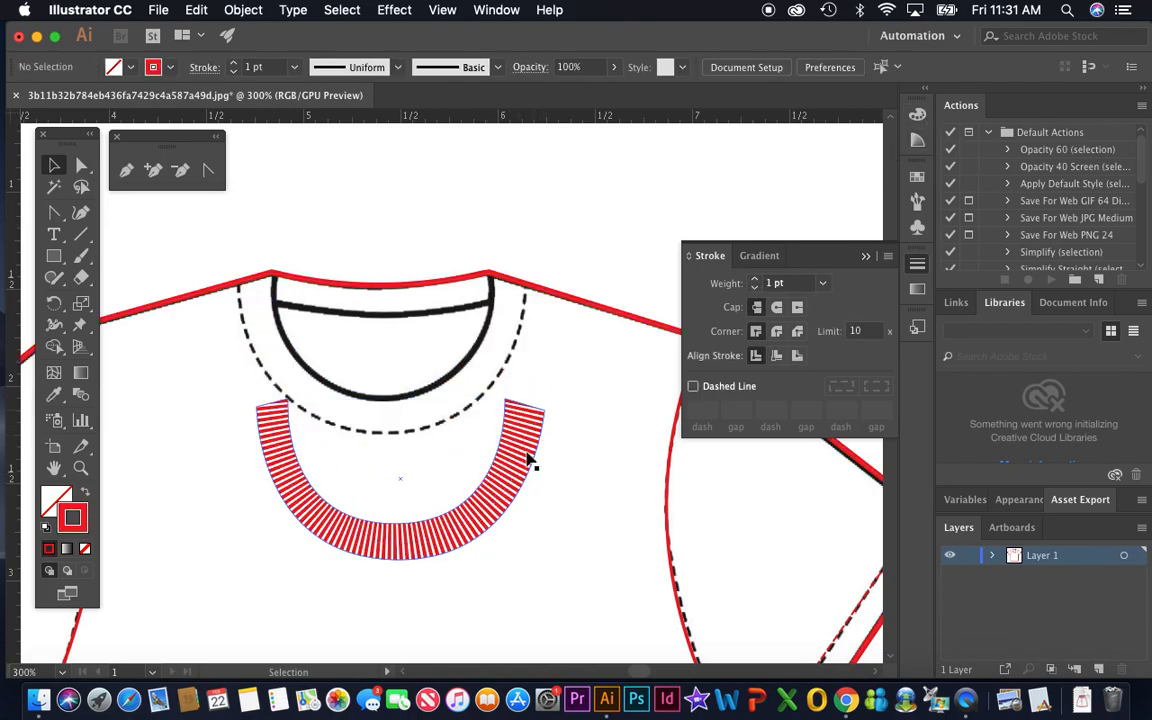
Apply the last-used red as the stroke colour of the clipped collar to give it an outline.
click(490, 508)
click(920, 116)
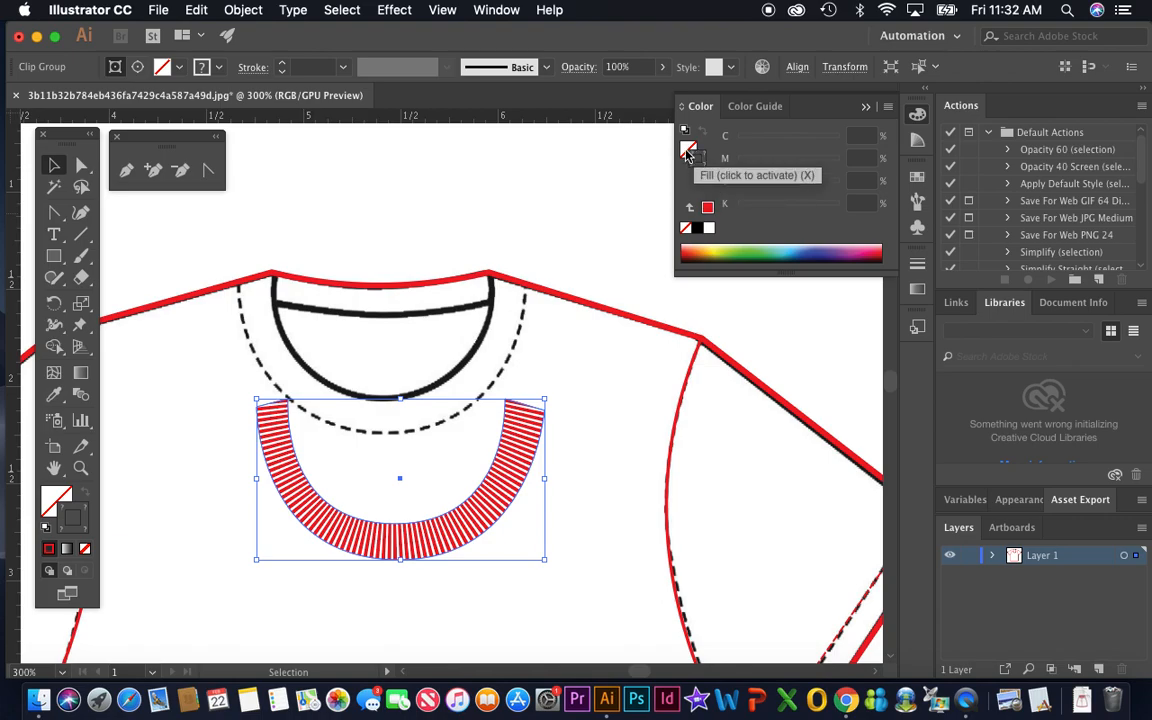
click(708, 208)
click(599, 363)
Move the outlined ribbed collar back up onto the T-shirt's neckline between the shoulder seams.
drag(537, 457, 530, 305)
click(530, 305)
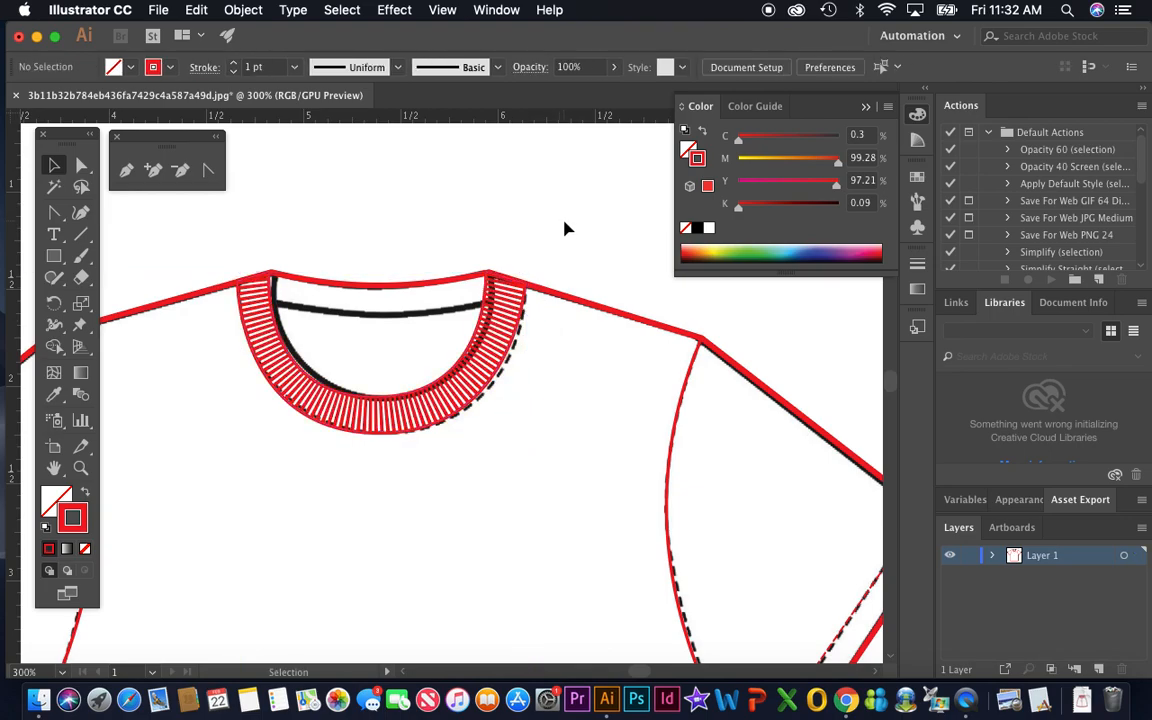
click(502, 334)
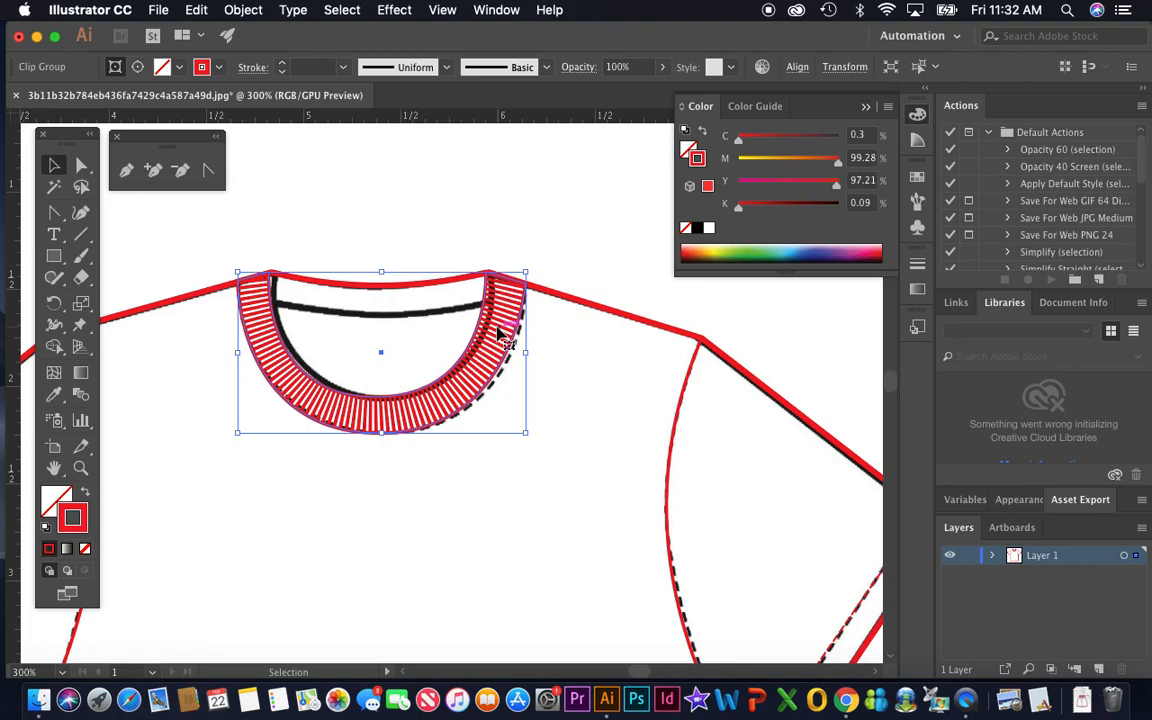
Draw a red-outlined rectangle above the neckline, about as wide as the neck opening.
click(392, 208)
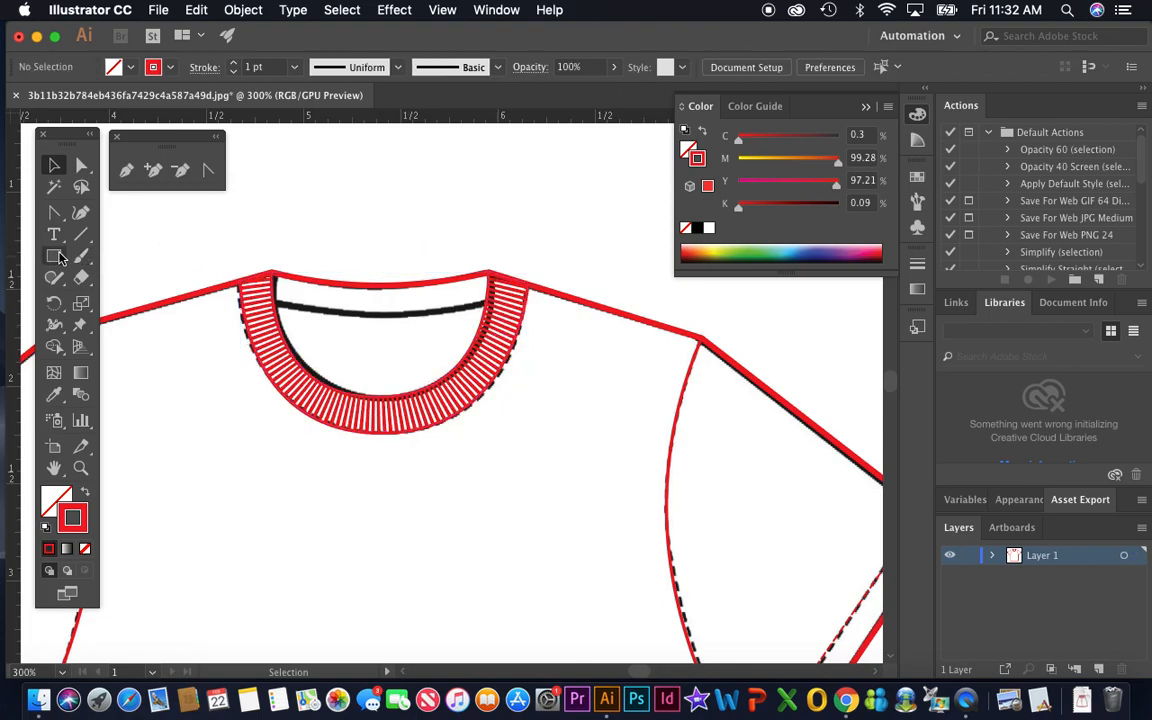
click(55, 257)
drag(266, 221, 487, 243)
Reshape the rectangle by moving its four corners onto the ends of the template's back neck band, between the inner collar edges.
click(82, 165)
click(324, 175)
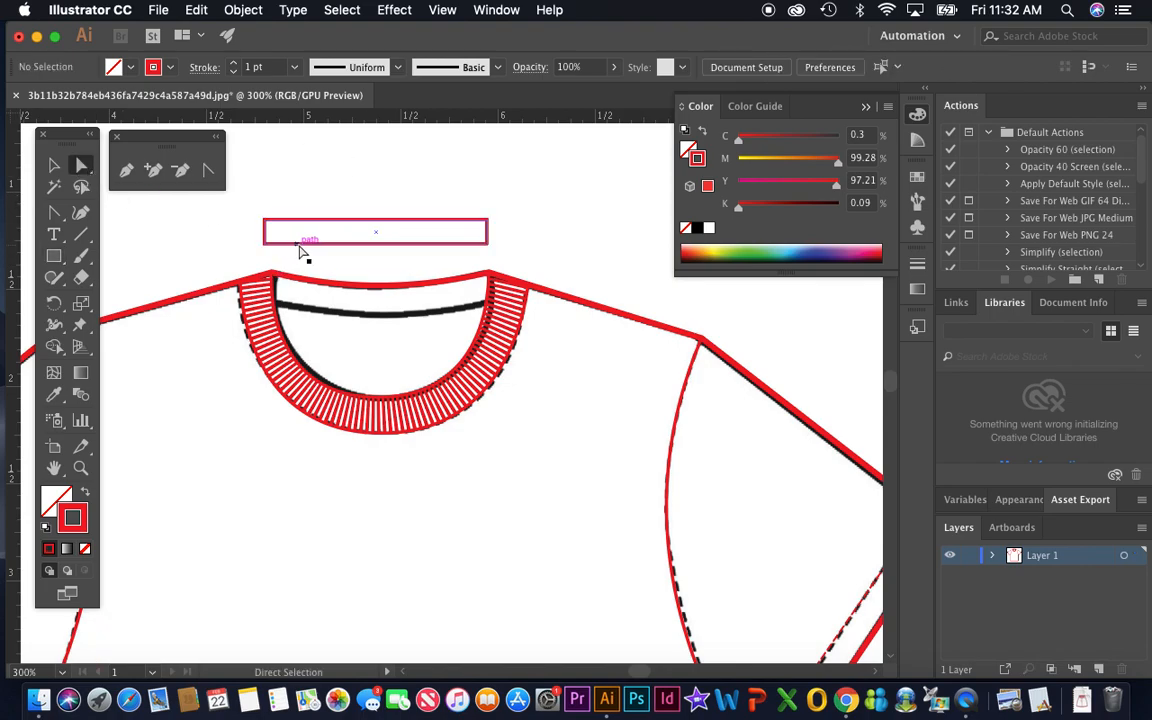
drag(265, 243, 277, 302)
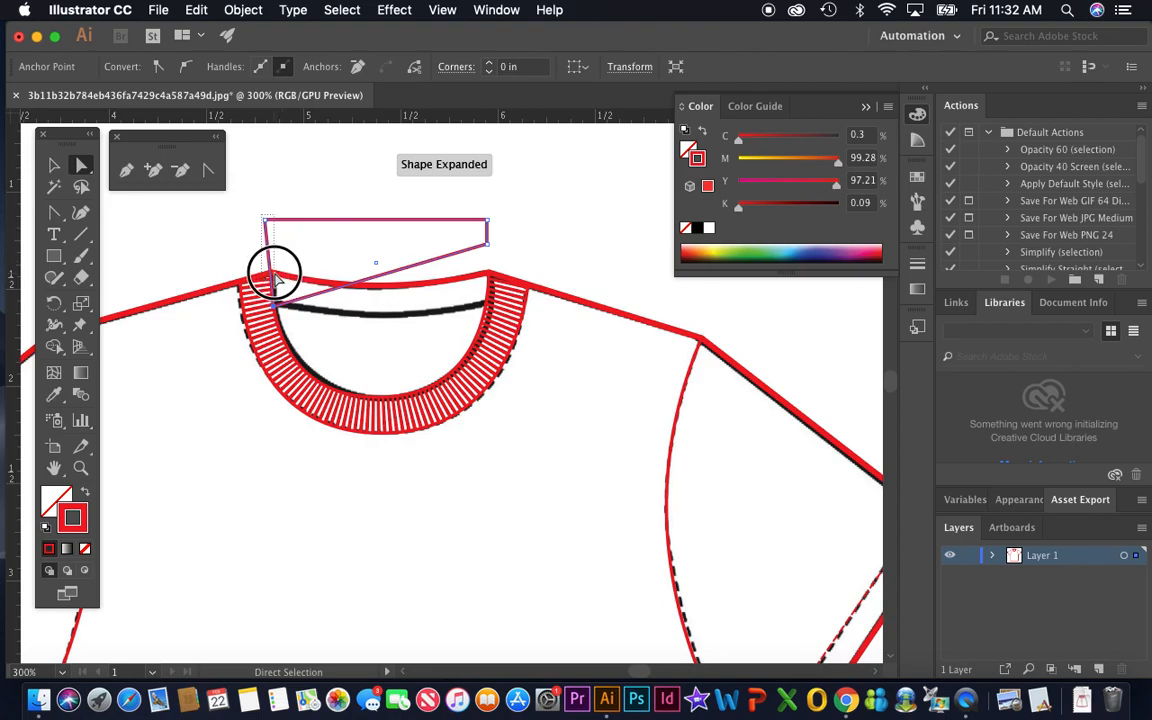
click(266, 222)
drag(266, 222, 272, 273)
drag(487, 245, 487, 306)
drag(487, 223, 490, 274)
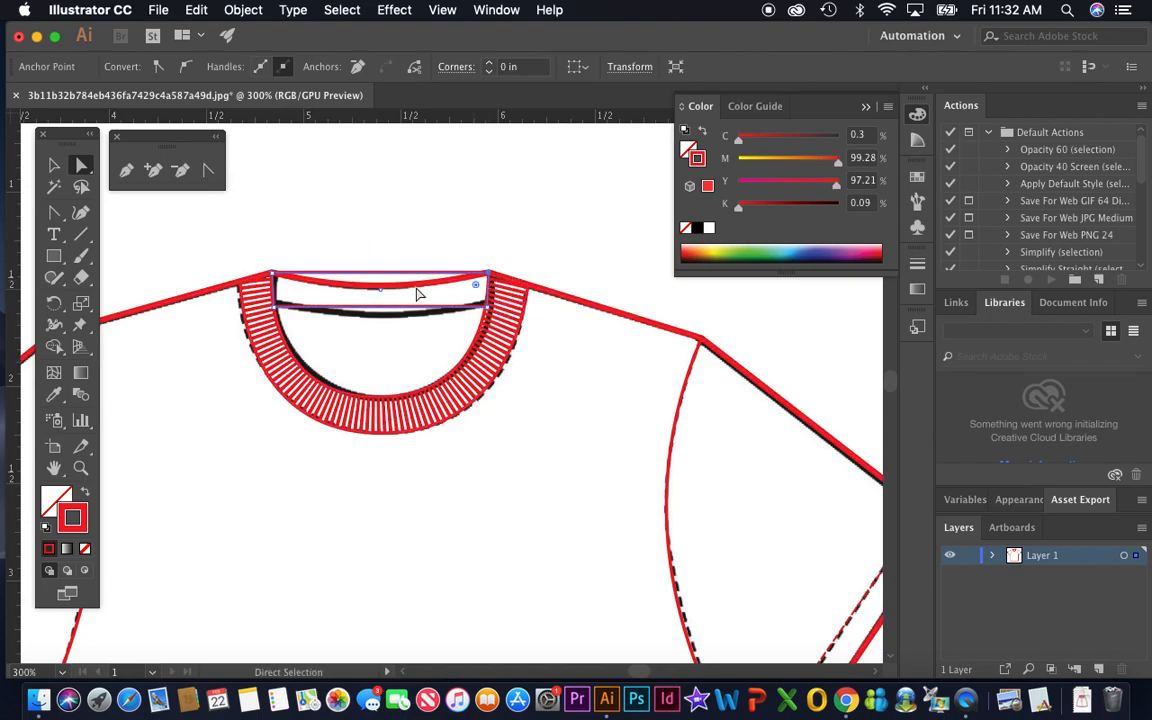
Bend the upper and lower edges of the back neck shape downward to follow the template's neckline curves.
click(208, 170)
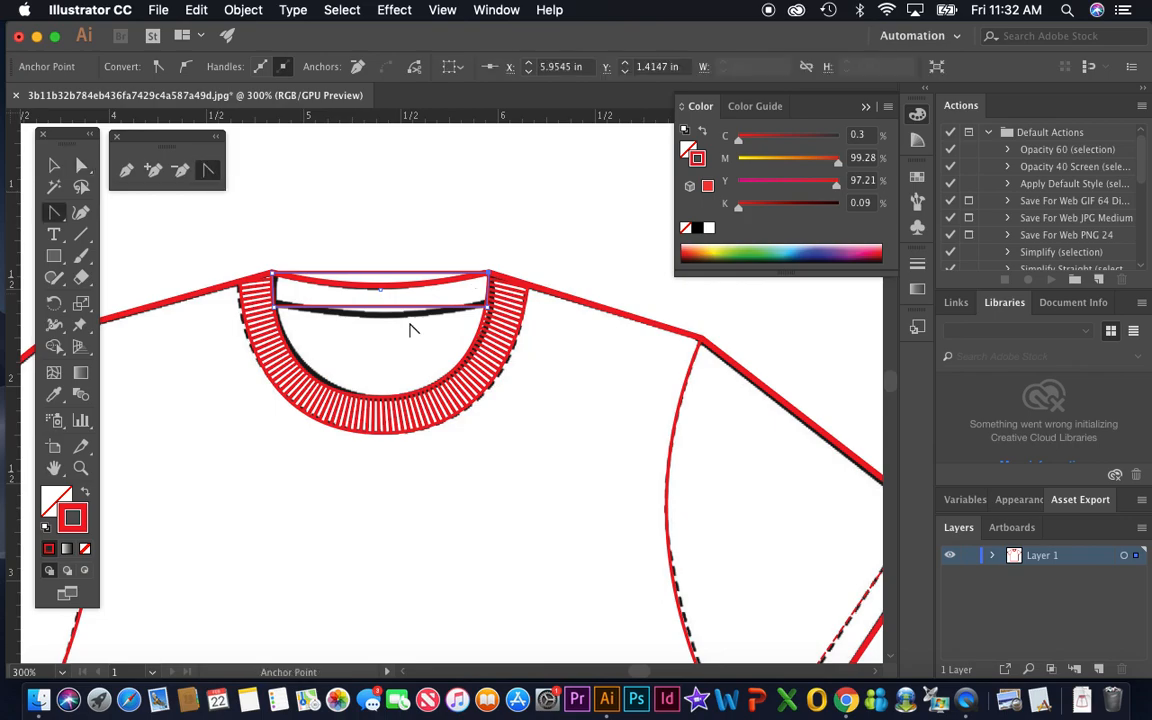
mouse_move(378, 314)
mouse_down()
mouse_move(381, 284)
mouse_move(380, 296)
mouse_move(391, 293)
mouse_up()
click(54, 165)
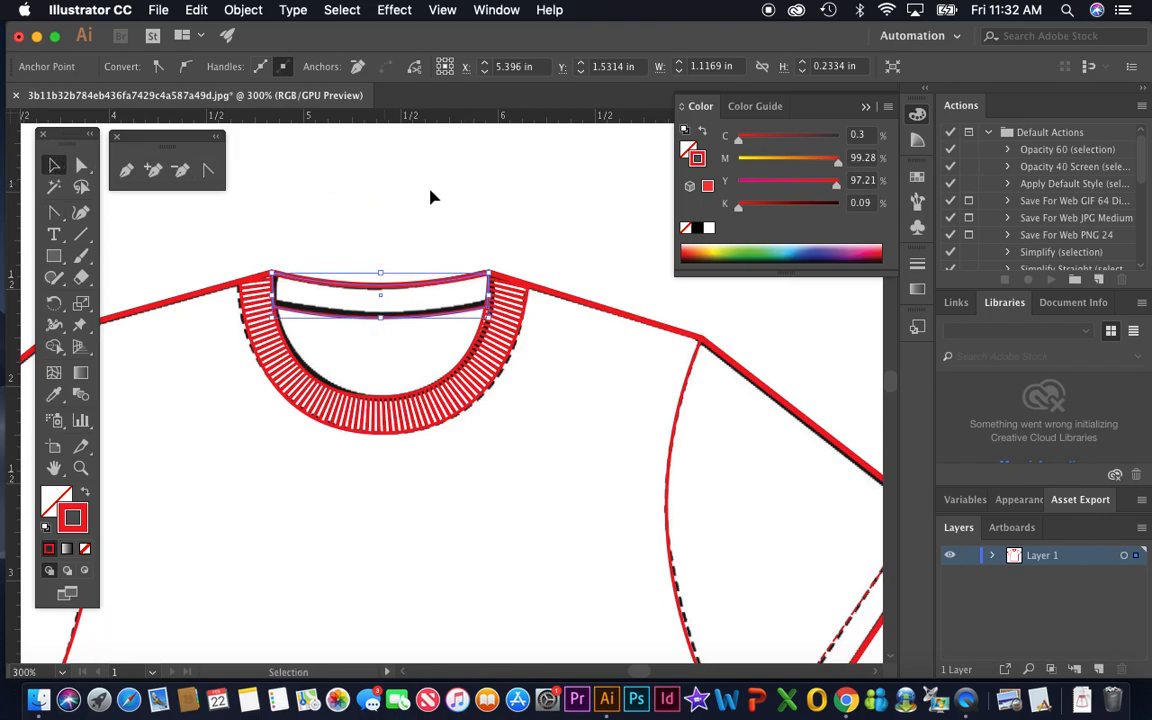
click(443, 195)
Draw a line about 2 in wide across the neckline past both shoulder points and bend its middle down into the back neck band.
click(82, 234)
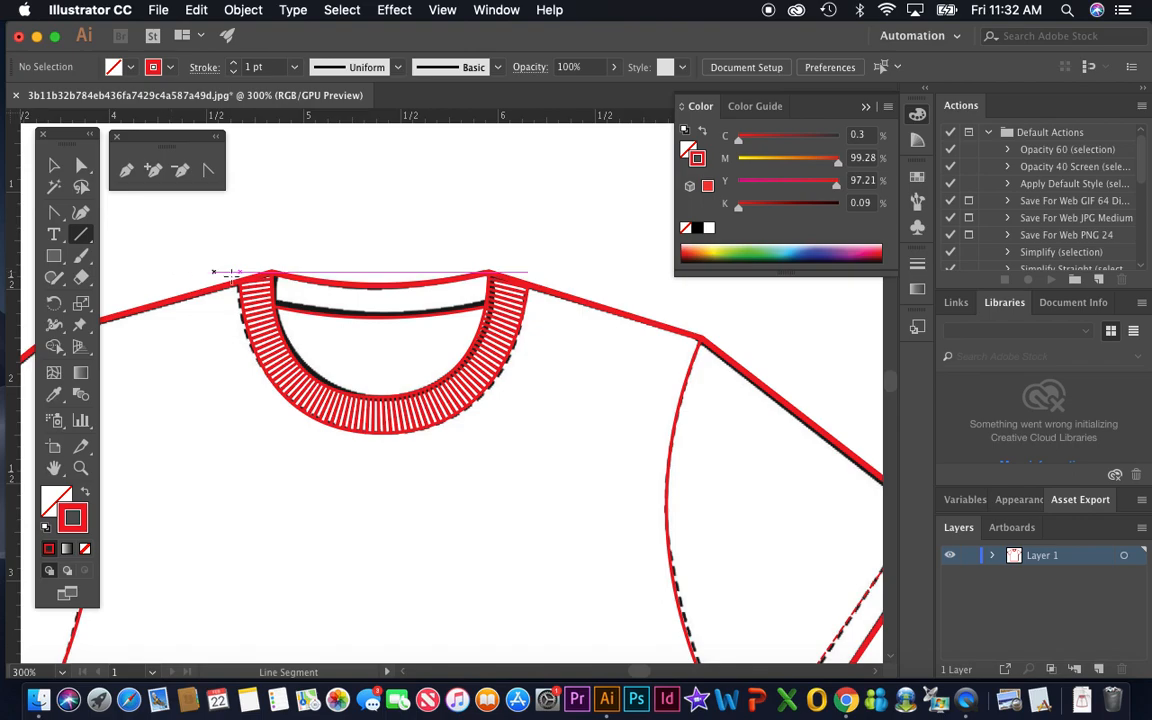
drag(197, 276, 592, 272)
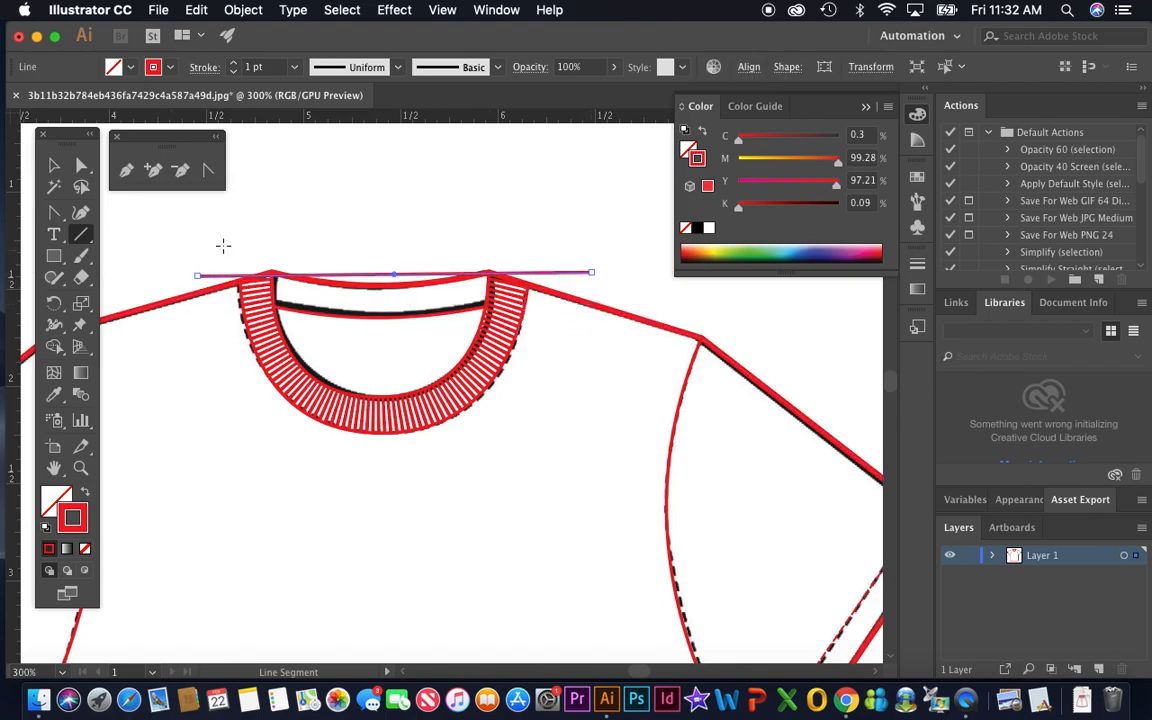
click(208, 170)
drag(380, 282, 378, 300)
Adjust the end anchors and left curve handle of the line so it runs centrally through the back neck band.
key(a)
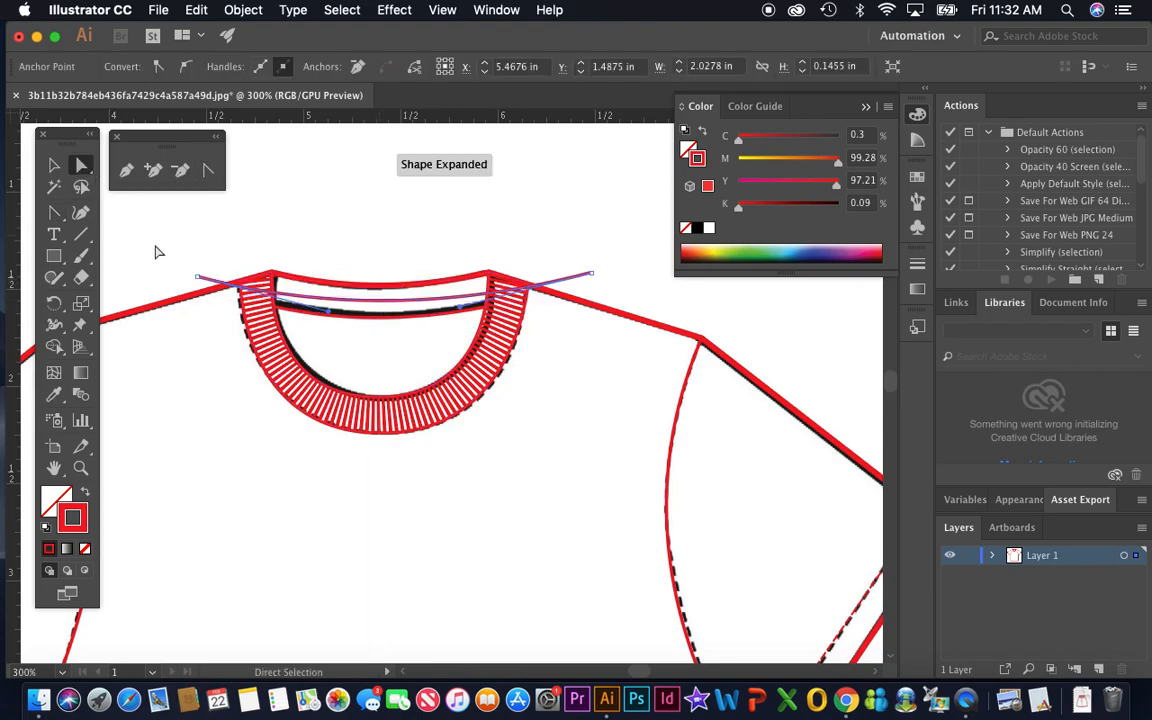
drag(197, 276, 197, 271)
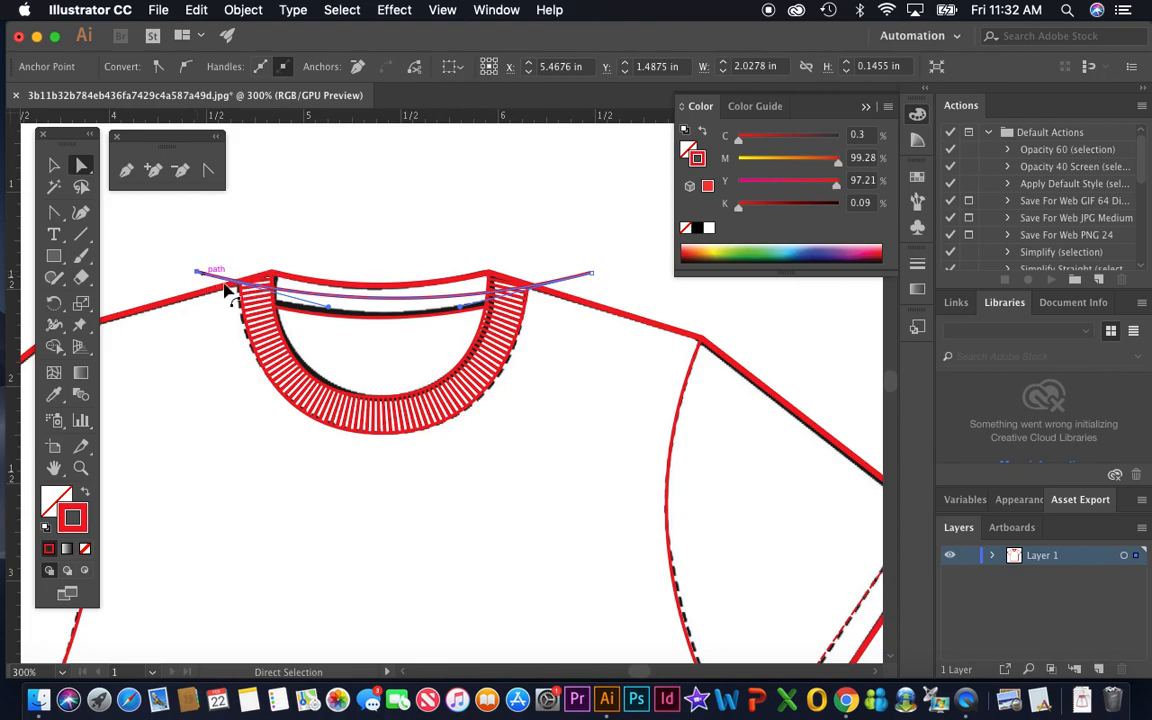
drag(323, 313, 333, 319)
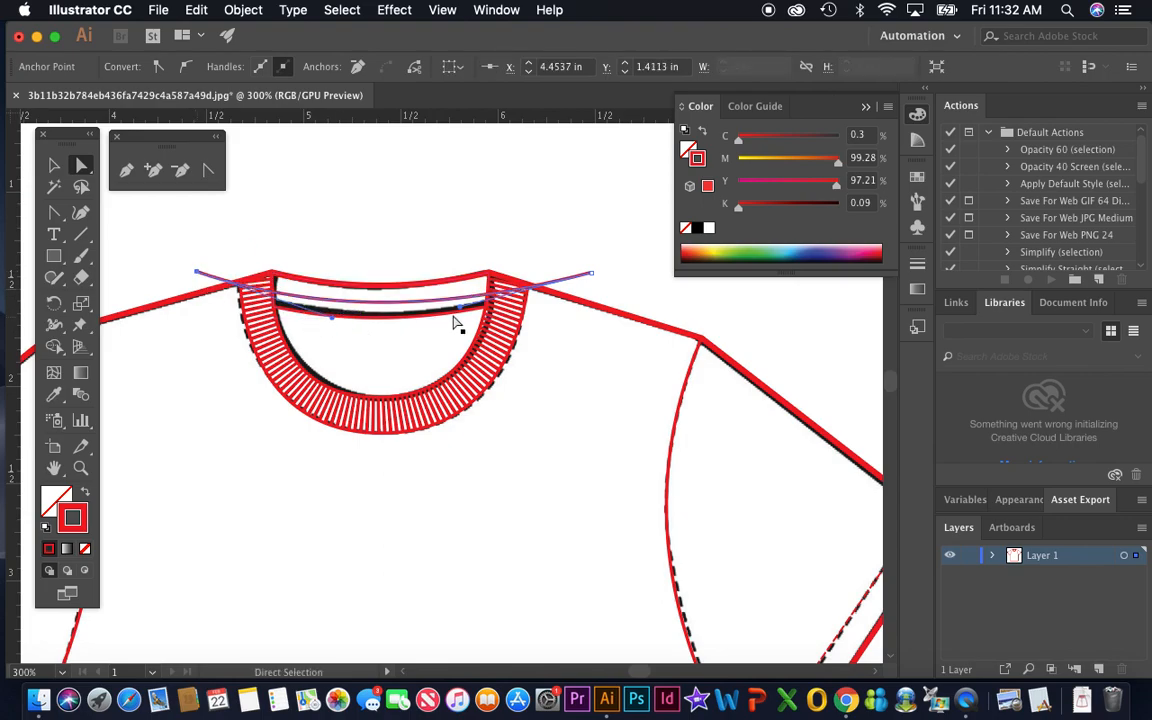
drag(460, 312, 585, 266)
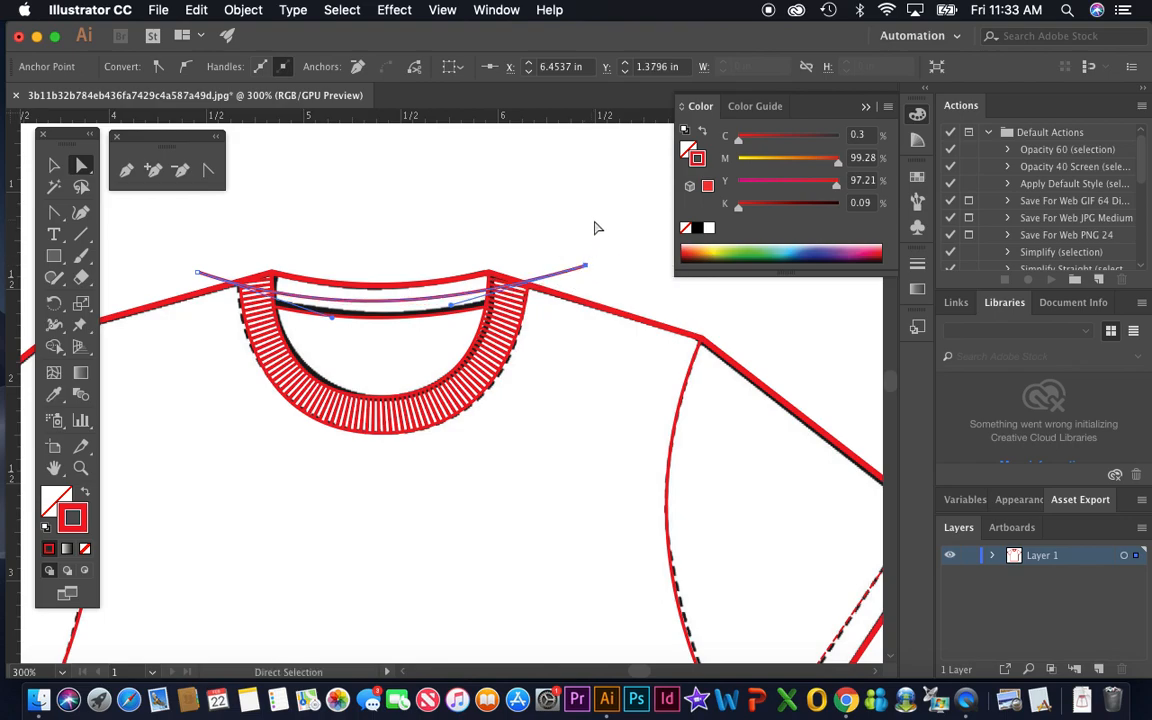
Make the curved neckline stroke a dashed line with a 1 pt dash and 1 pt gap.
click(918, 265)
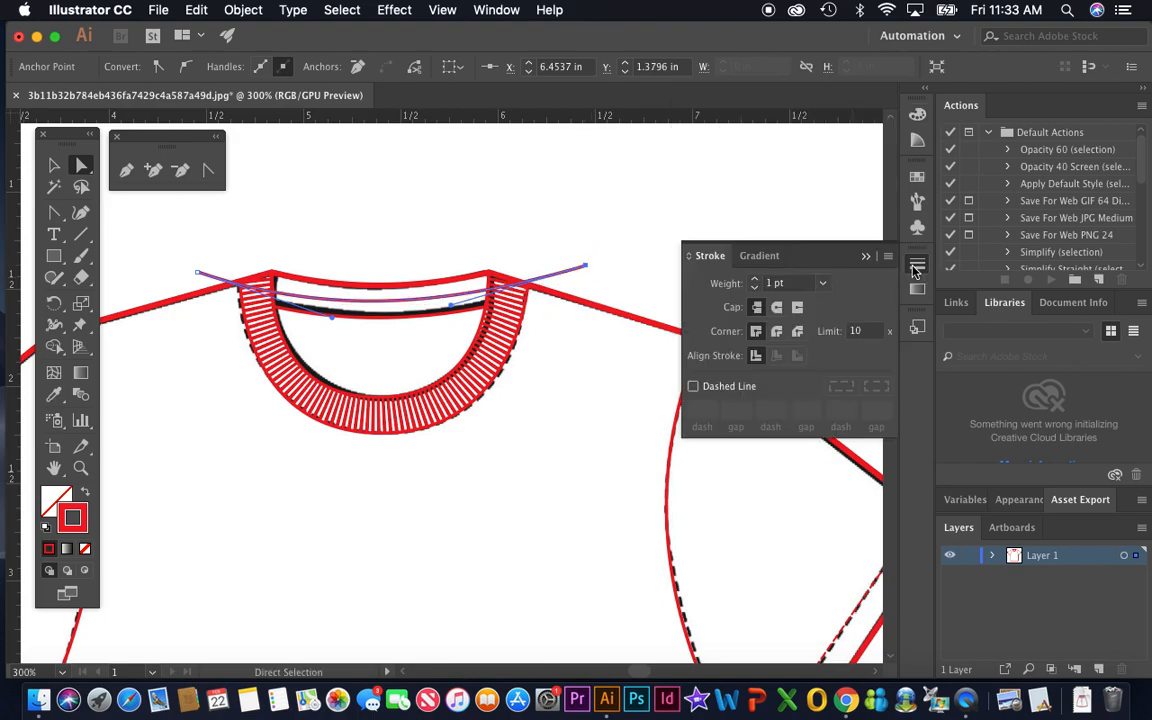
click(693, 386)
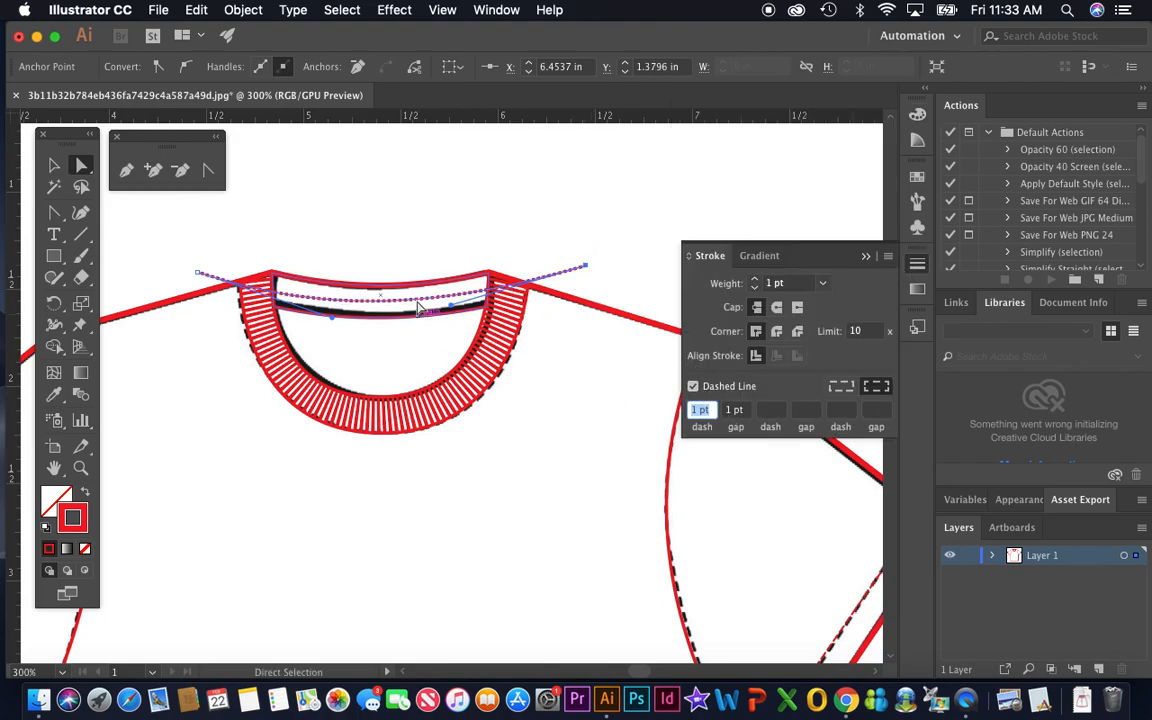
click(436, 249)
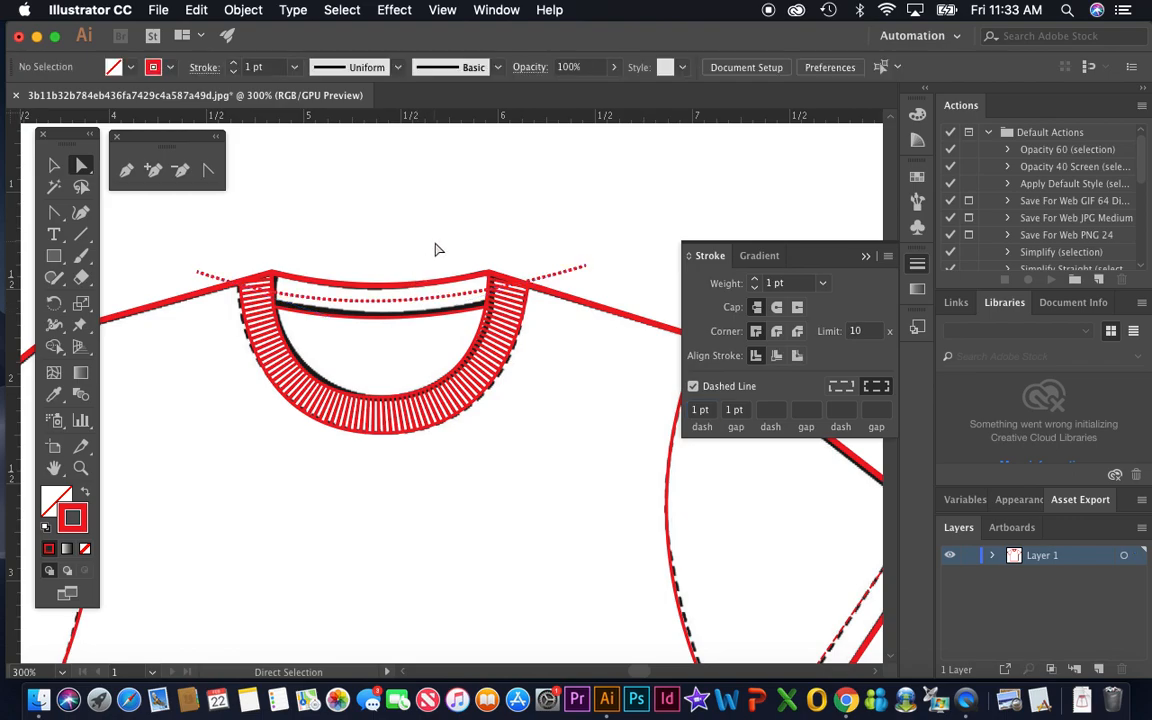
Increase the dashed neckline curve's stroke weight to 17 pt so its ribs cover the back neck band.
click(438, 302)
click(823, 284)
scroll(874, 330, up, 3)
click(857, 322)
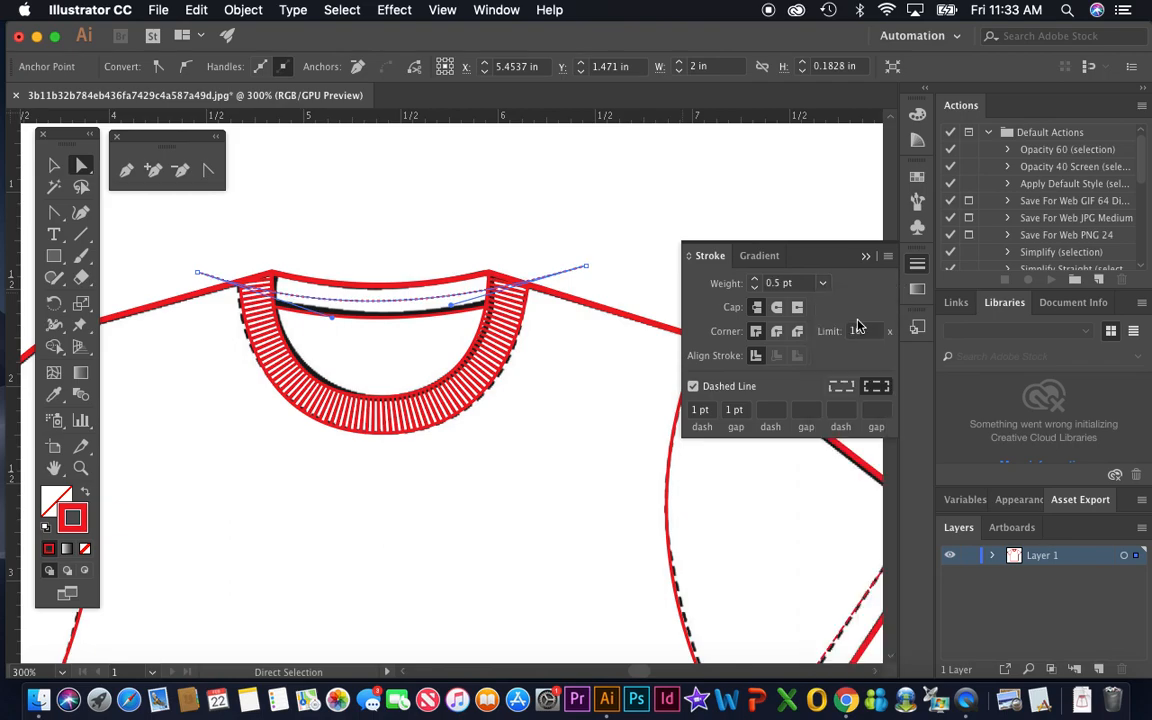
click(754, 280)
click(754, 279)
click(754, 279)
Select the back neck band shape and bring it to the front of the ribbed curve.
click(54, 165)
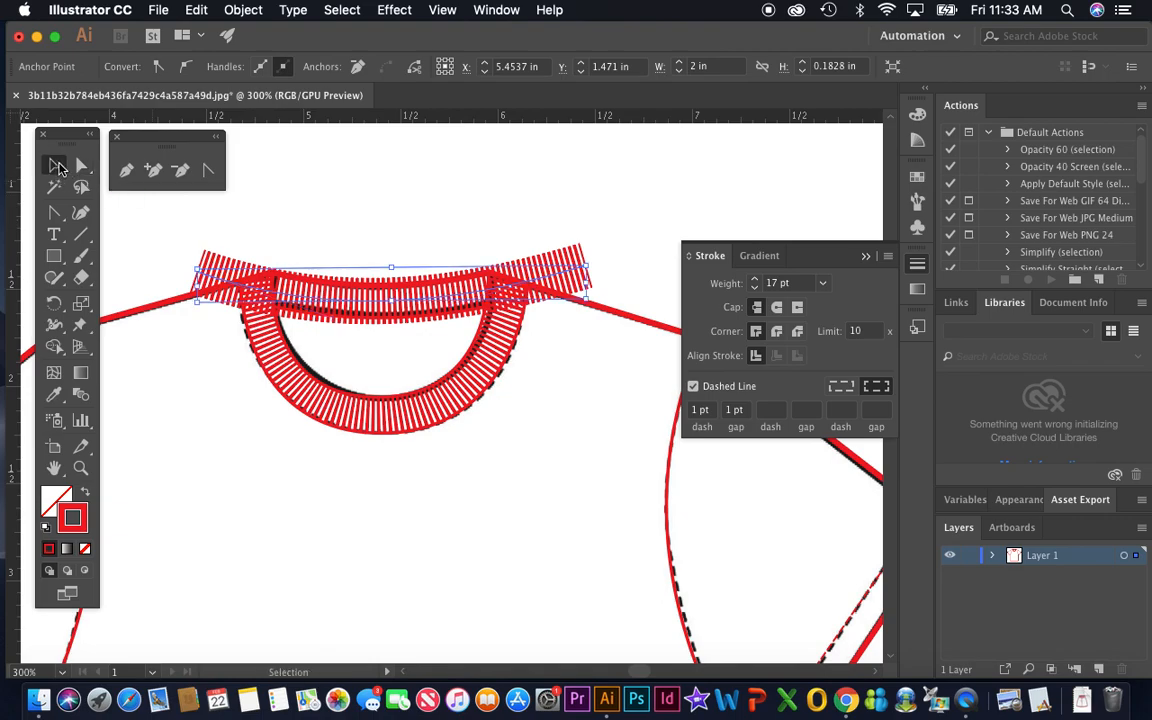
click(492, 179)
click(520, 283)
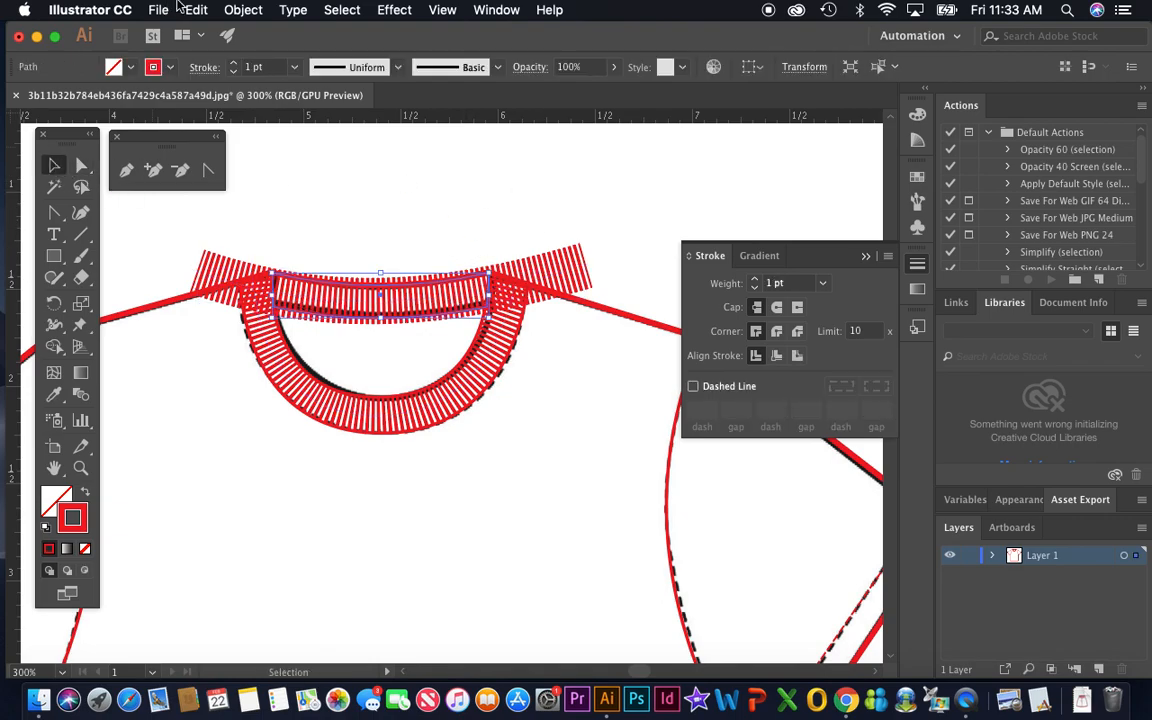
click(243, 9)
mouse_move(290, 46)
click(501, 46)
Add the wide ribbed curve to the selection and make a clipping mask with the back neck band shape.
shift+click(565, 280)
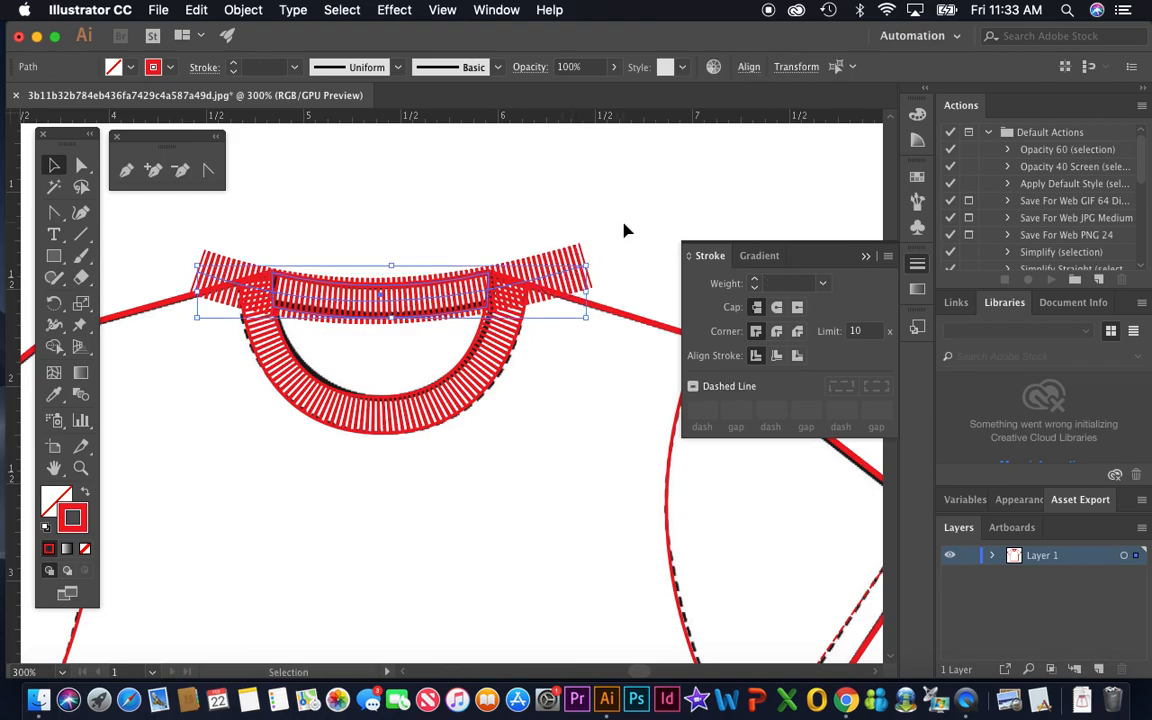
click(252, 9)
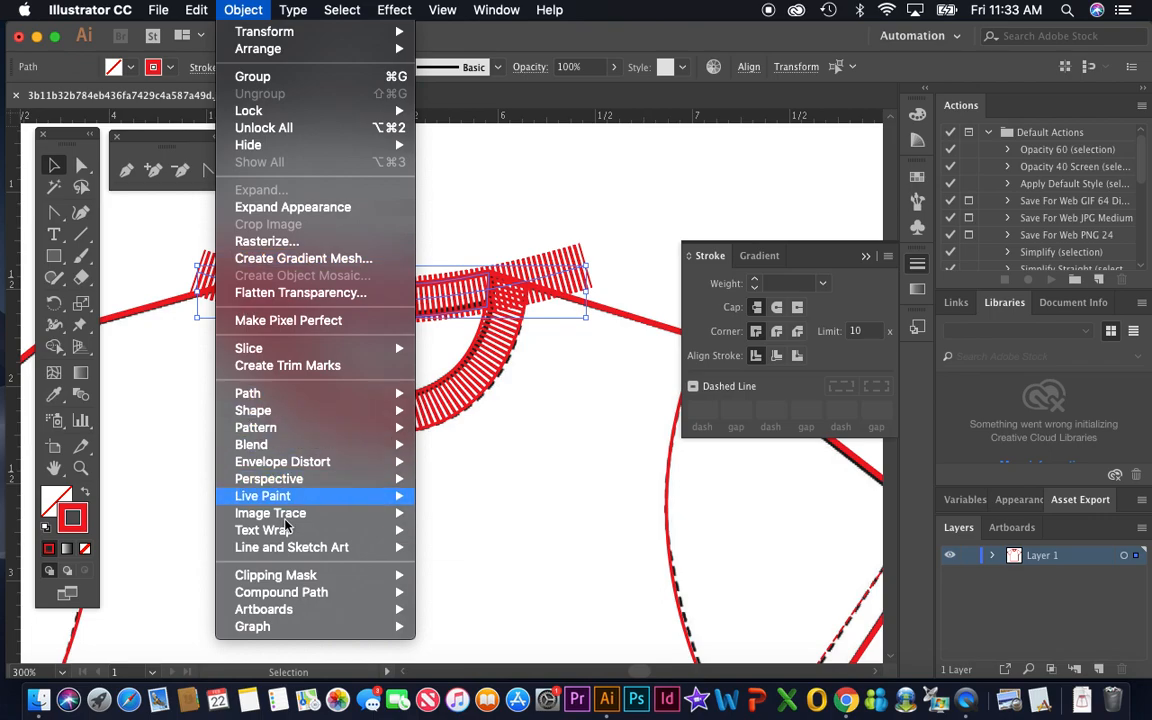
mouse_move(385, 575)
click(445, 576)
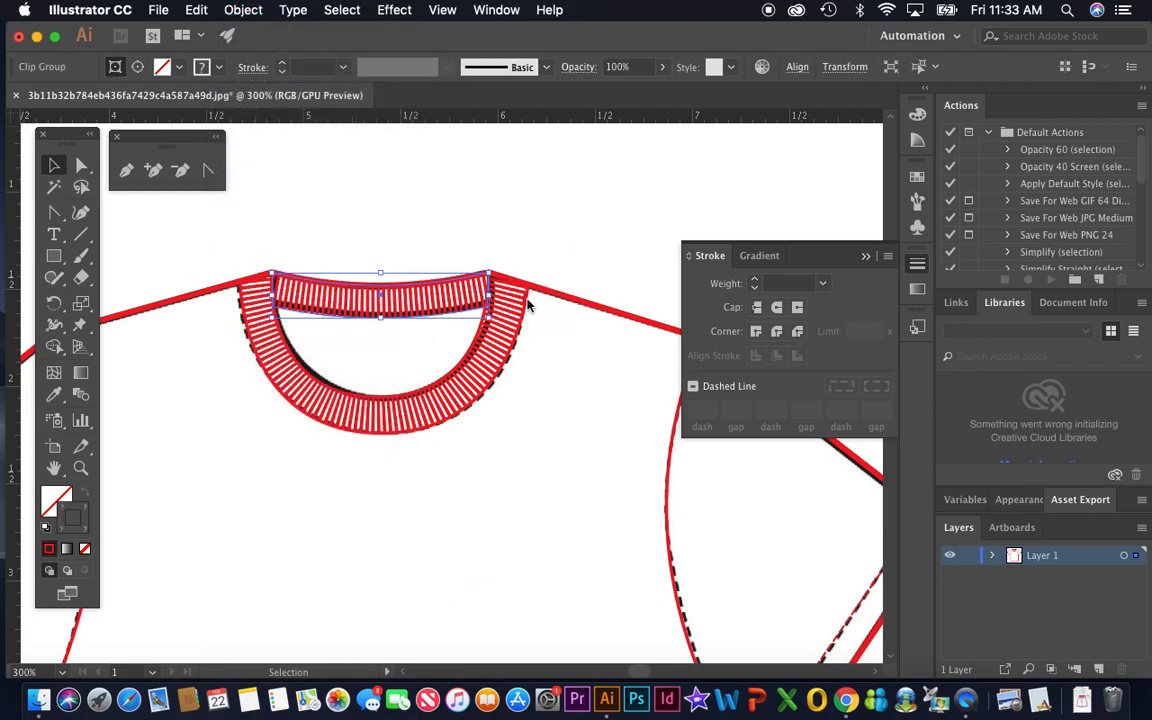
Apply the last-used red as the stroke colour of the clipped back neck band, then deselect it.
click(917, 115)
click(708, 207)
click(518, 229)
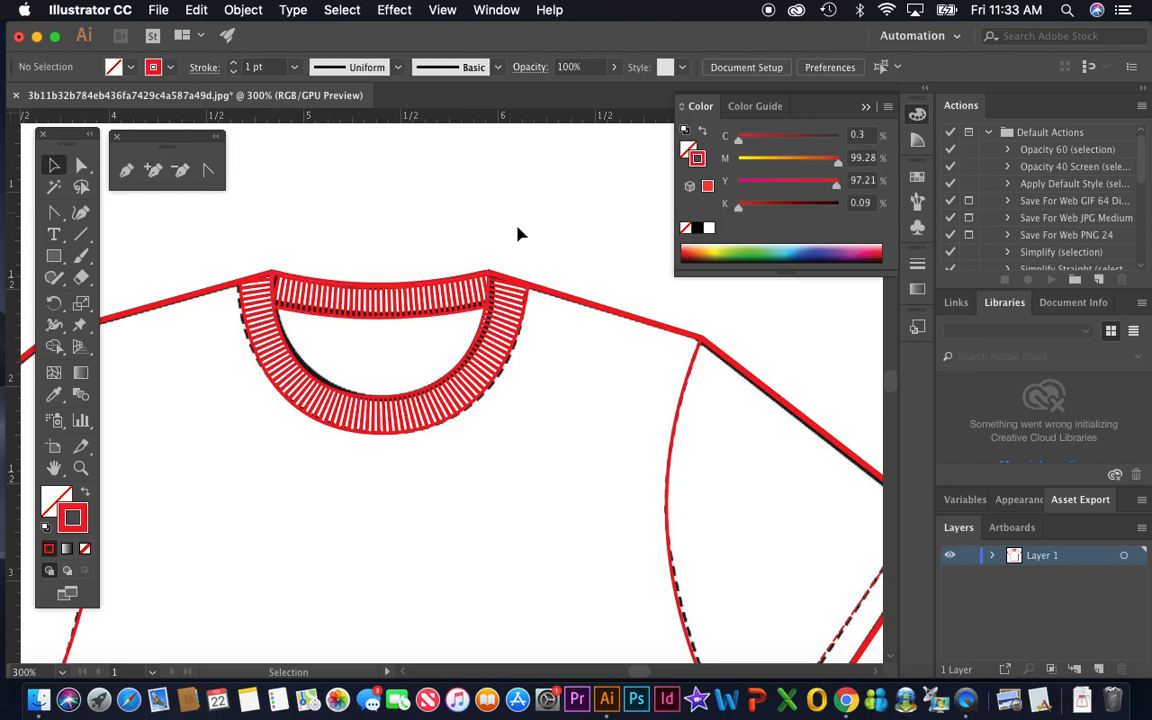
Unlock all locked objects, including the T-shirt template image, with the whole garment in view at 100%.
click(81, 468)
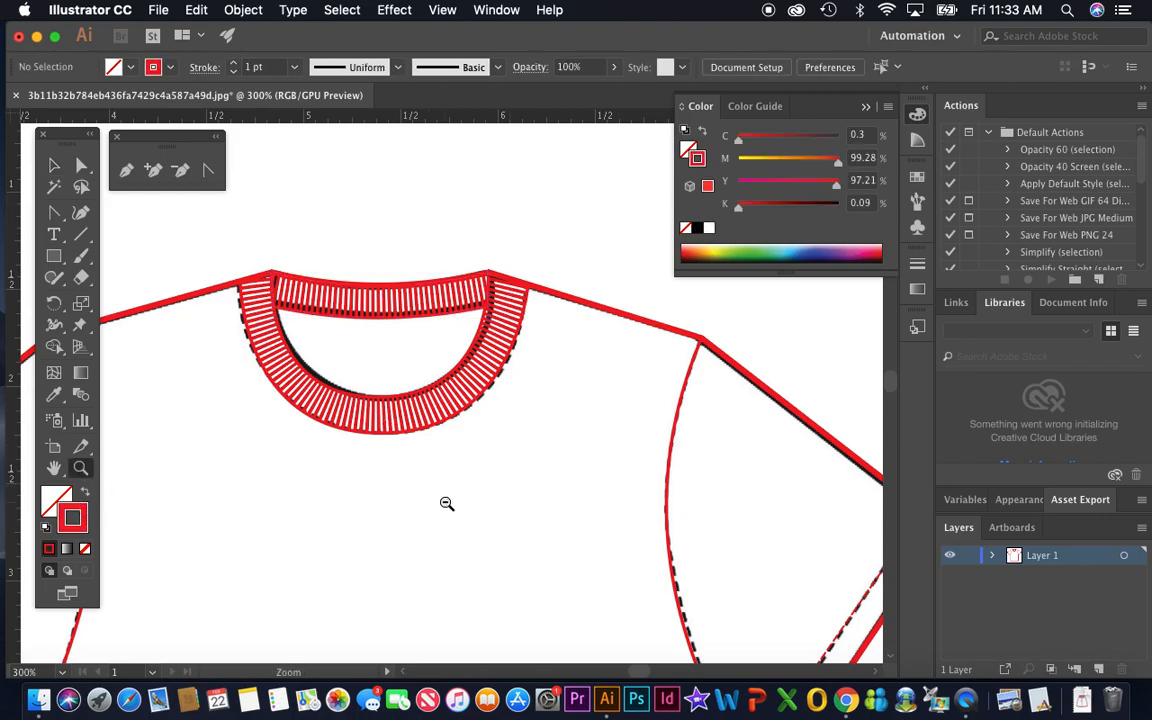
key(super+1)
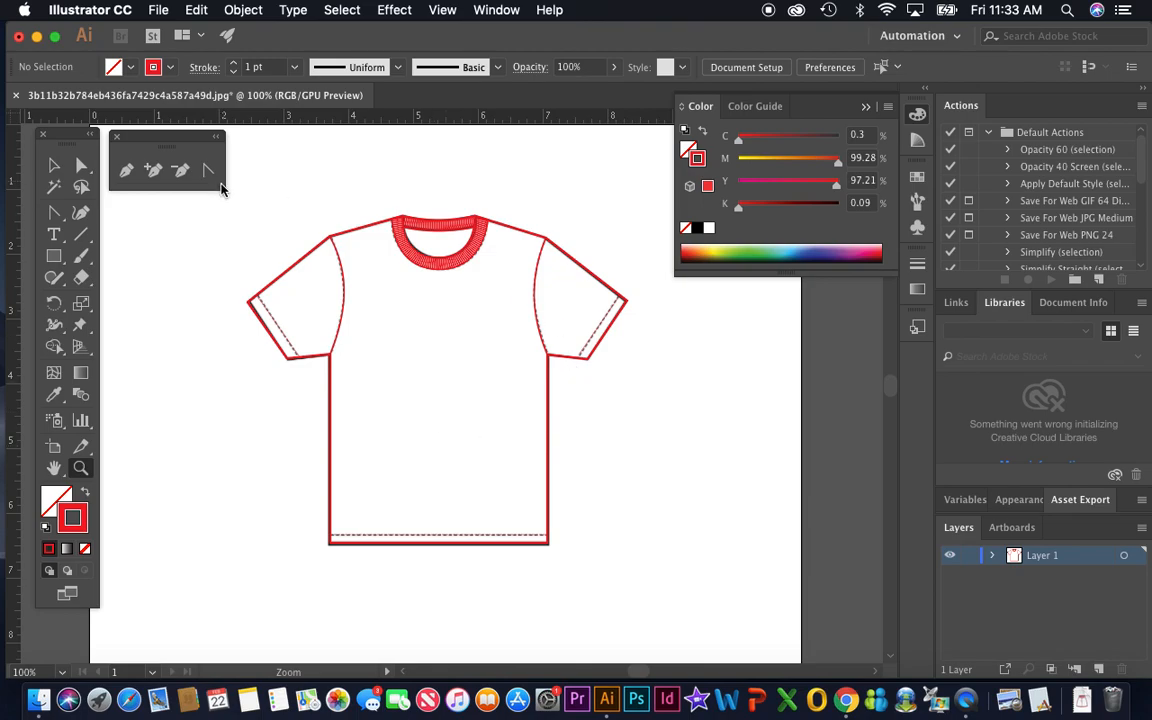
key(v)
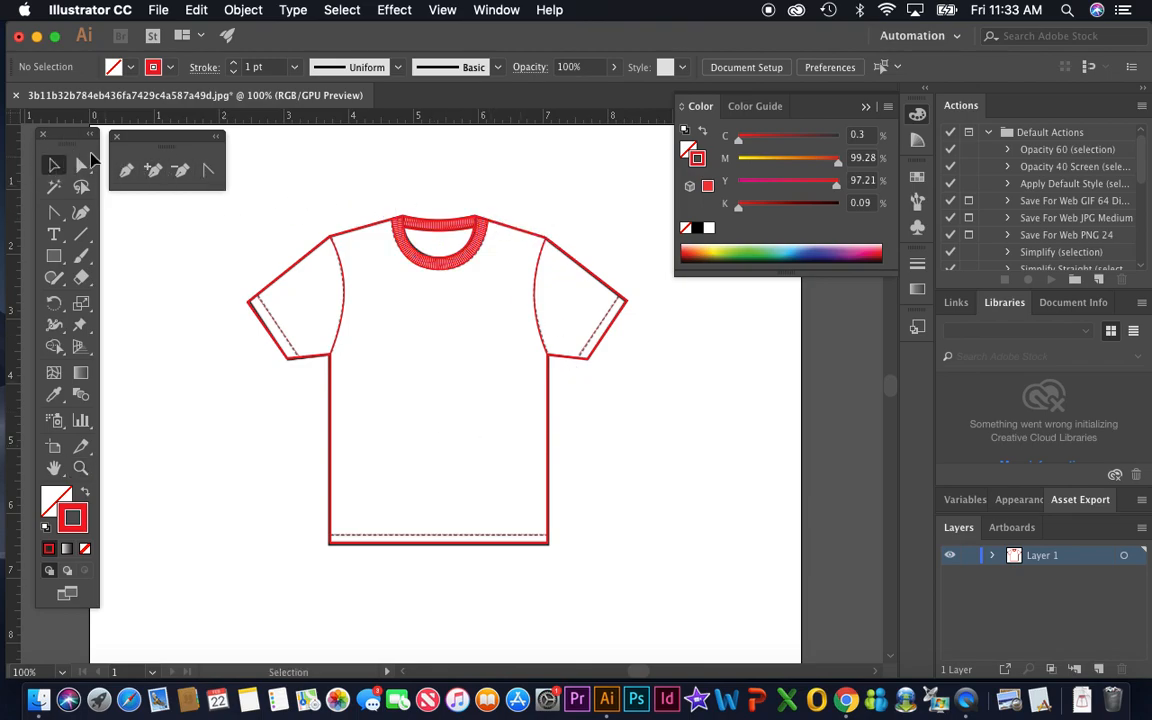
click(226, 10)
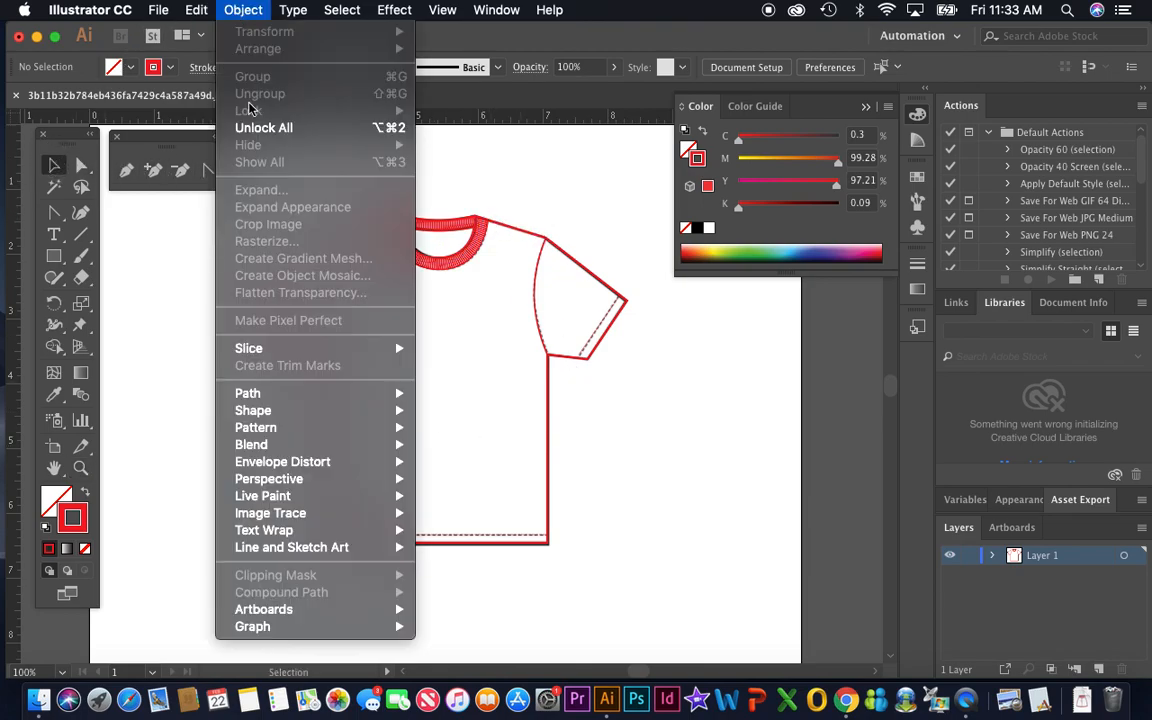
click(245, 120)
Move only the template image away to the right of the traced T-shirt, keeping the traced outline in place.
drag(453, 507, 732, 540)
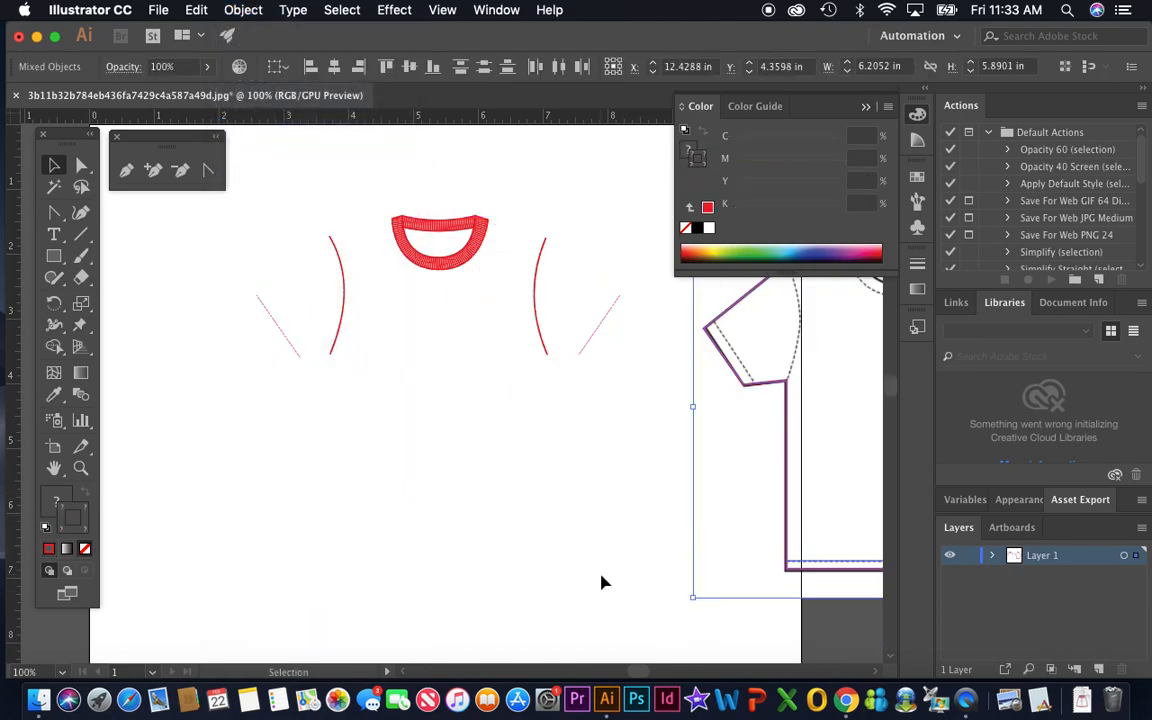
key(super+z)
click(711, 592)
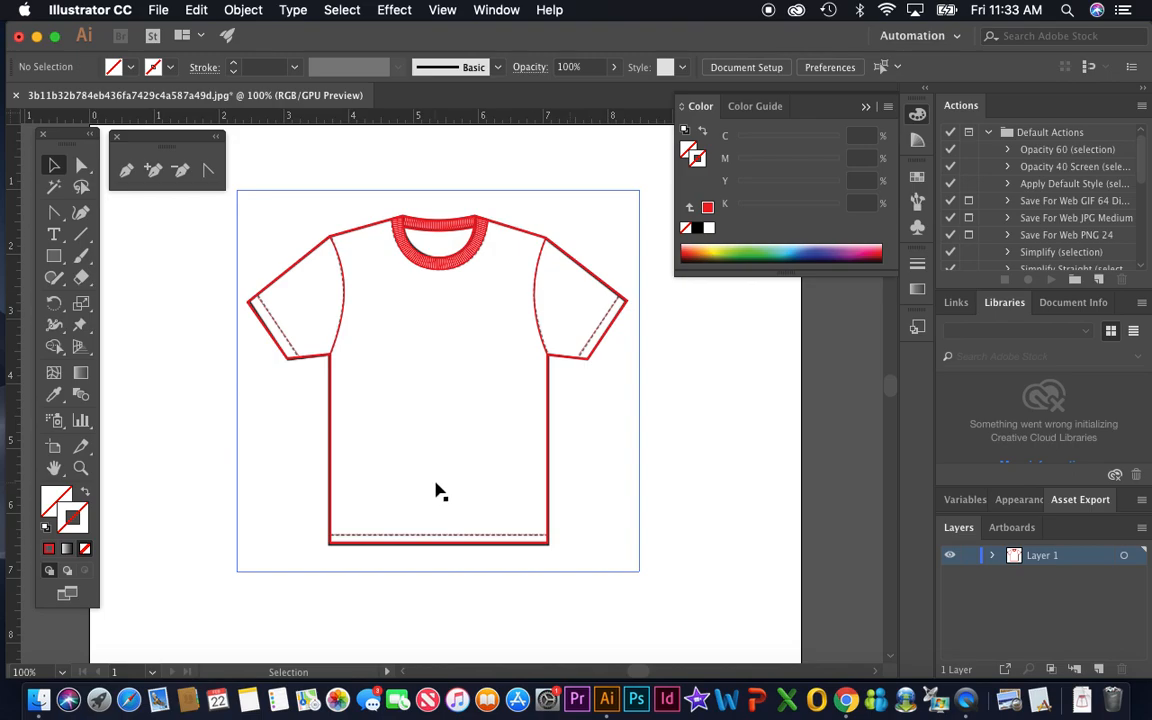
drag(613, 517, 848, 510)
drag(655, 492, 822, 506)
drag(728, 500, 797, 500)
Select the entire traced T-shirt and change its stroke colour from red to black.
click(650, 515)
drag(256, 192, 632, 650)
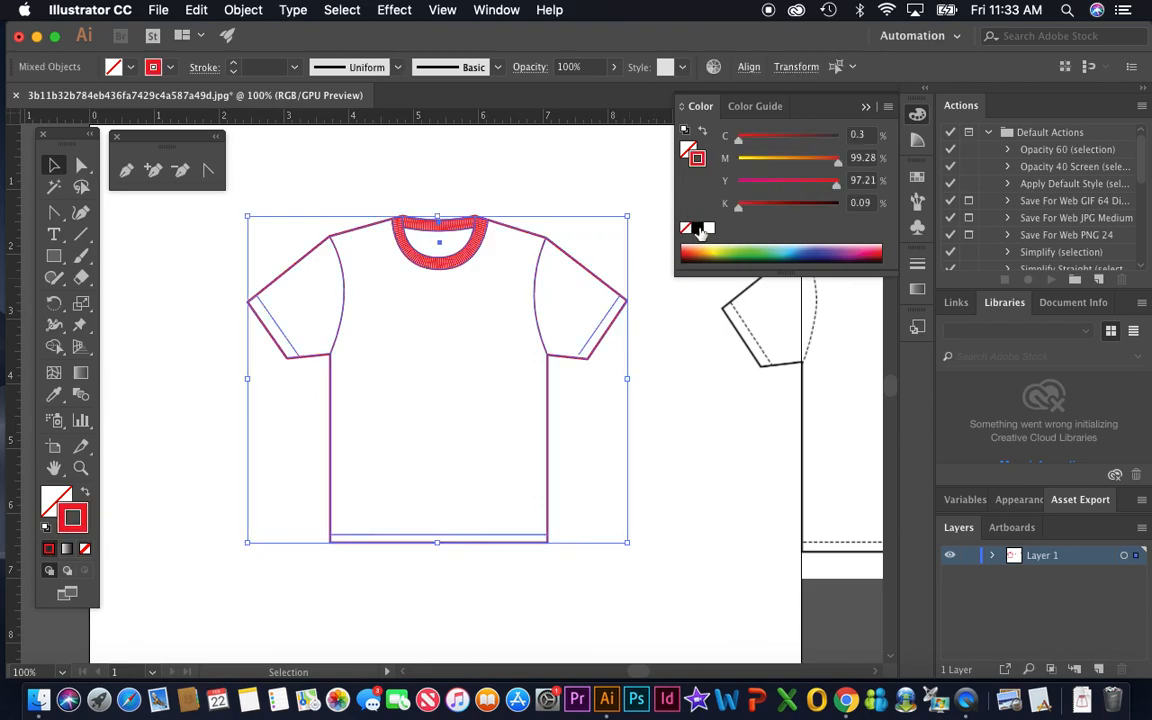
click(530, 184)
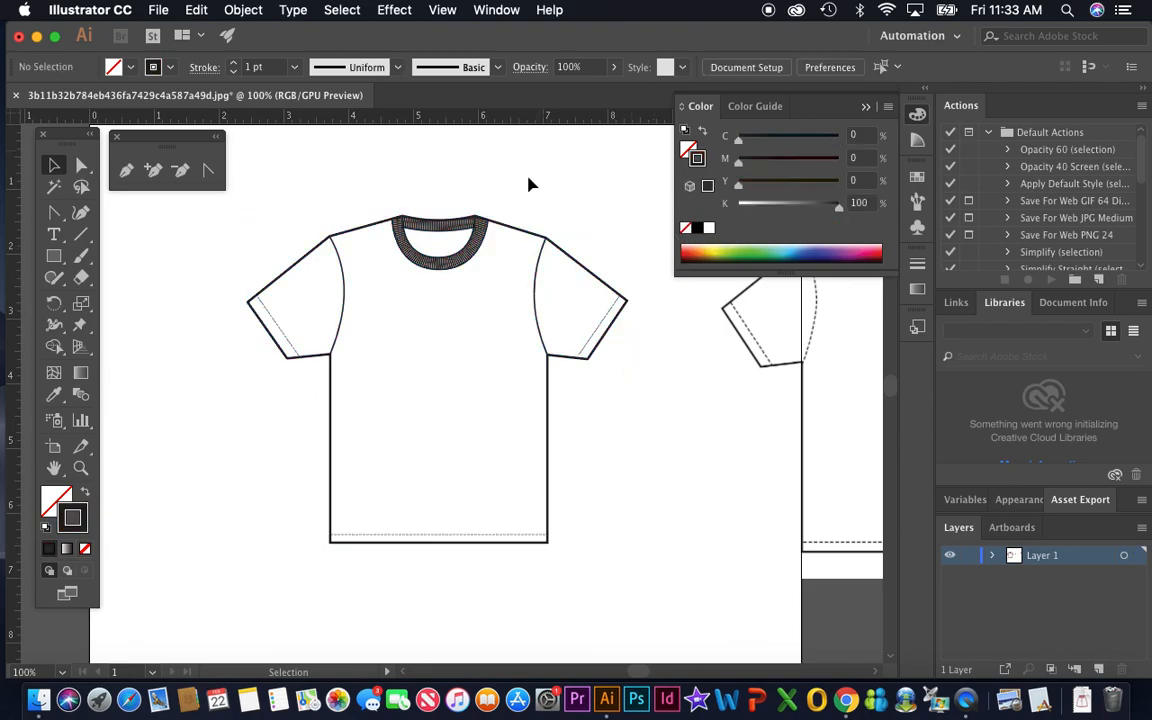
click(81, 470)
click(517, 375)
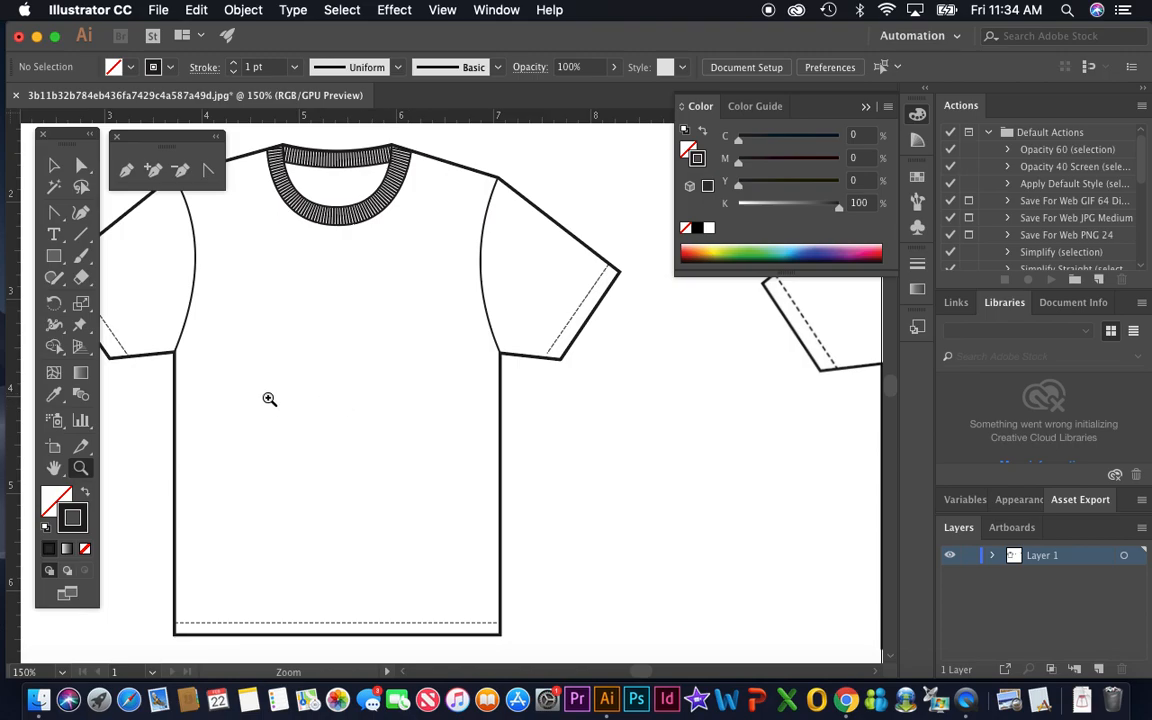
key(h)
drag(303, 373, 368, 387)
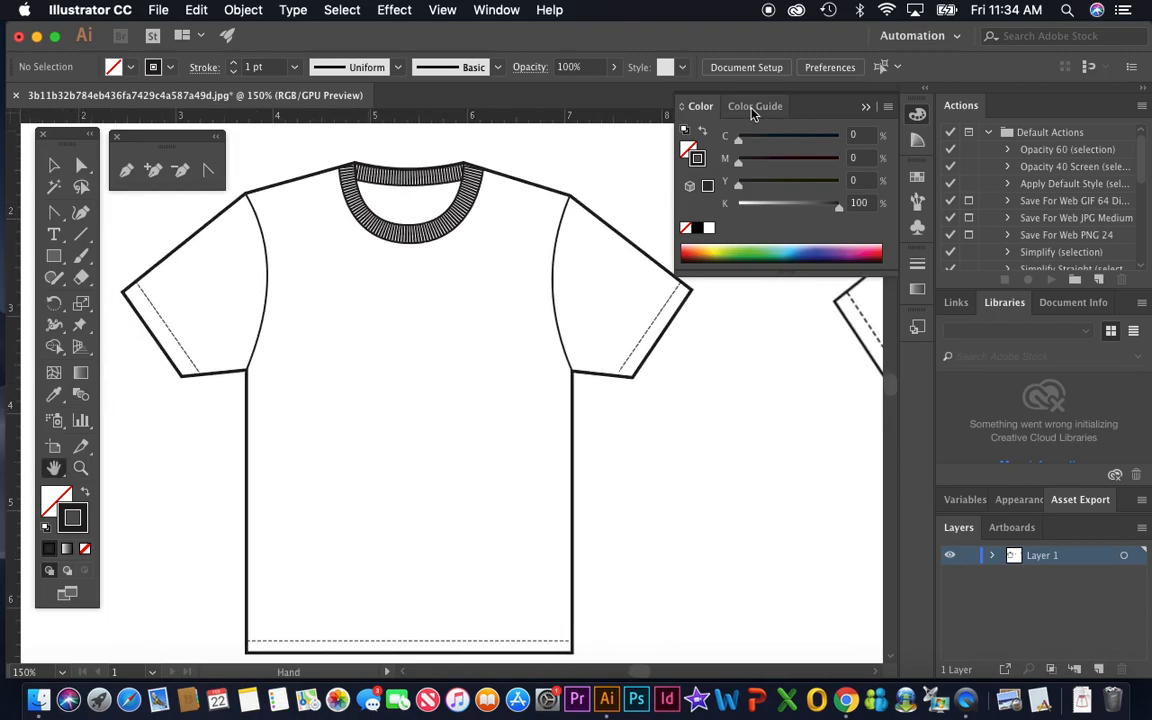